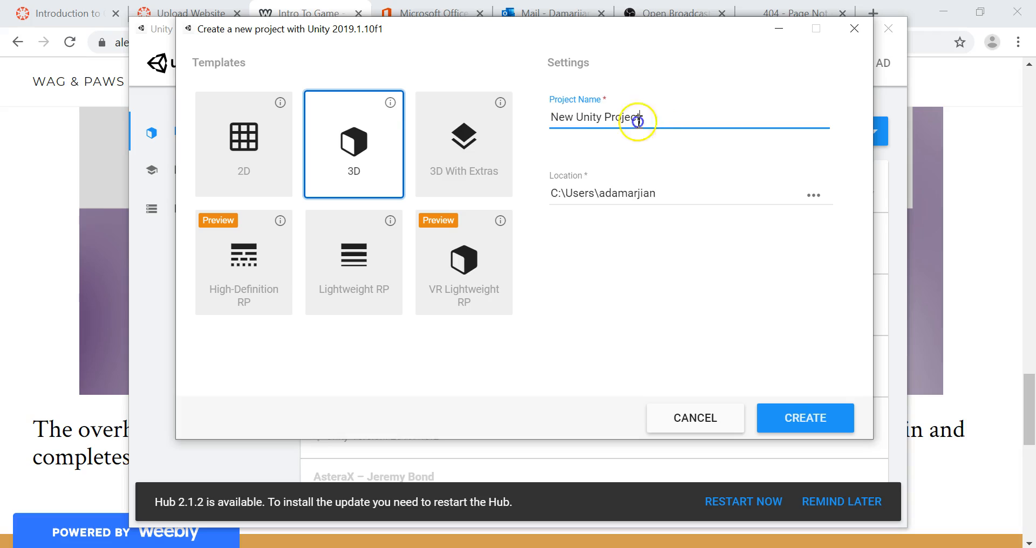
Name the new 3D project with your username followed by _FinalProject
{"action": "key", "text": "BackSpace"}
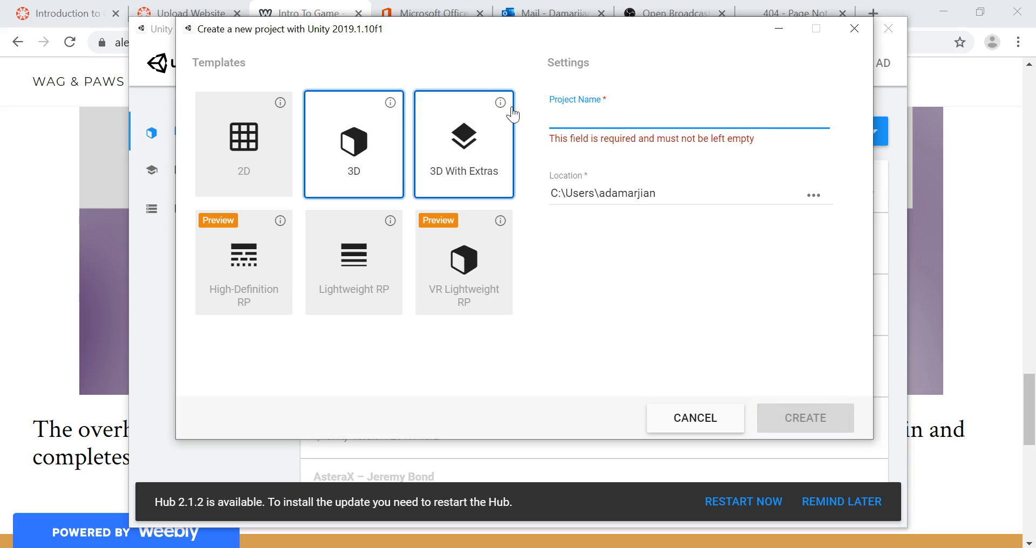
{"action": "type", "text": "adama"}
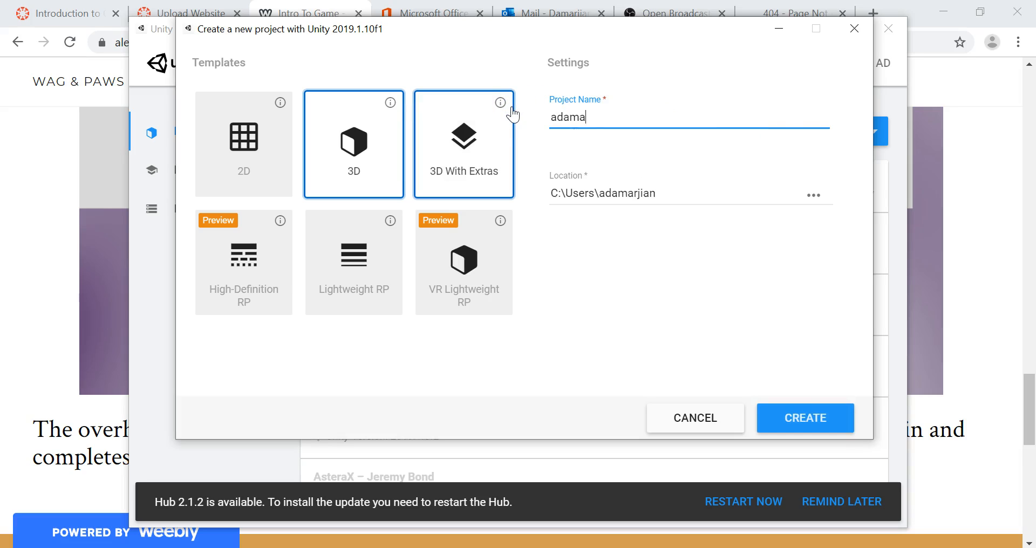
{"action": "type", "text": "rjian_FinalProject"}
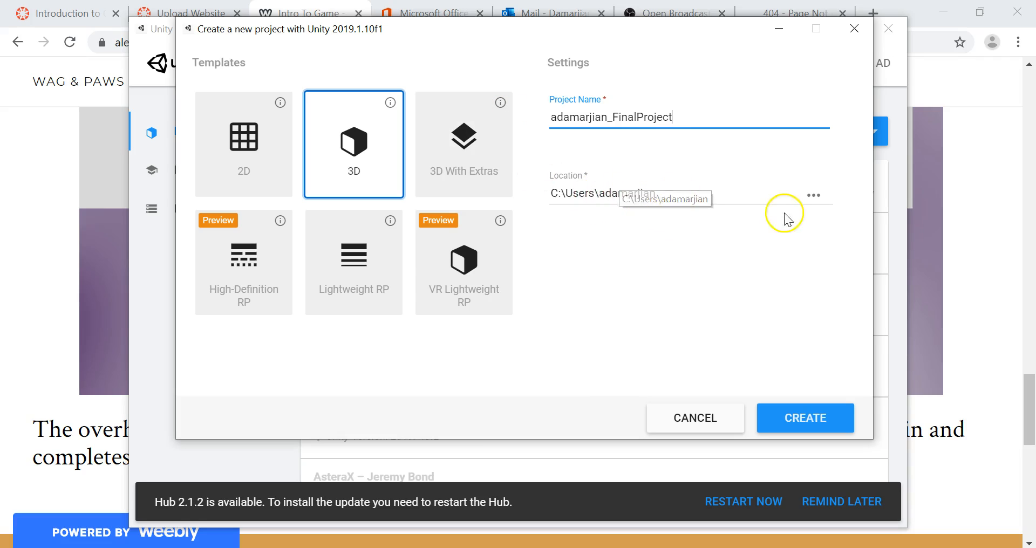
Set the project's save location to the C:\Workspace folder
{"action": "left_click", "coordinate": [813, 196]}
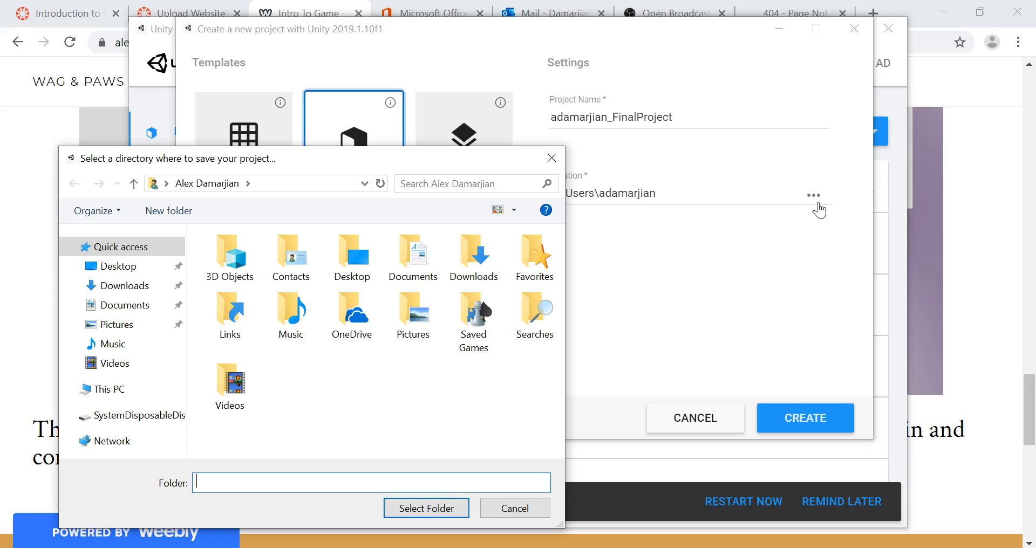
{"action": "left_click", "coordinate": [111, 388]}
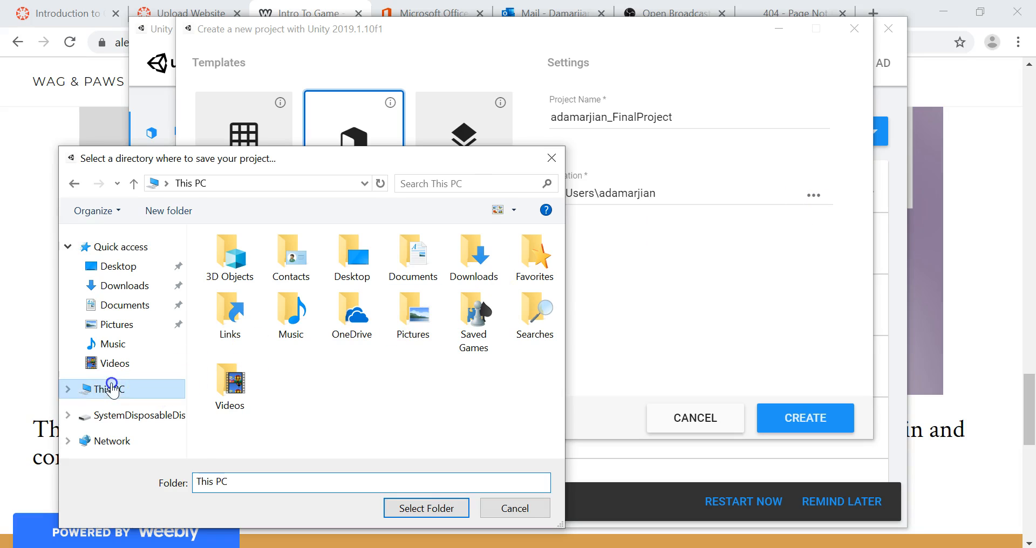
{"action": "scroll", "coordinate": [380, 297], "scroll_direction": "down", "scroll_amount": 10}
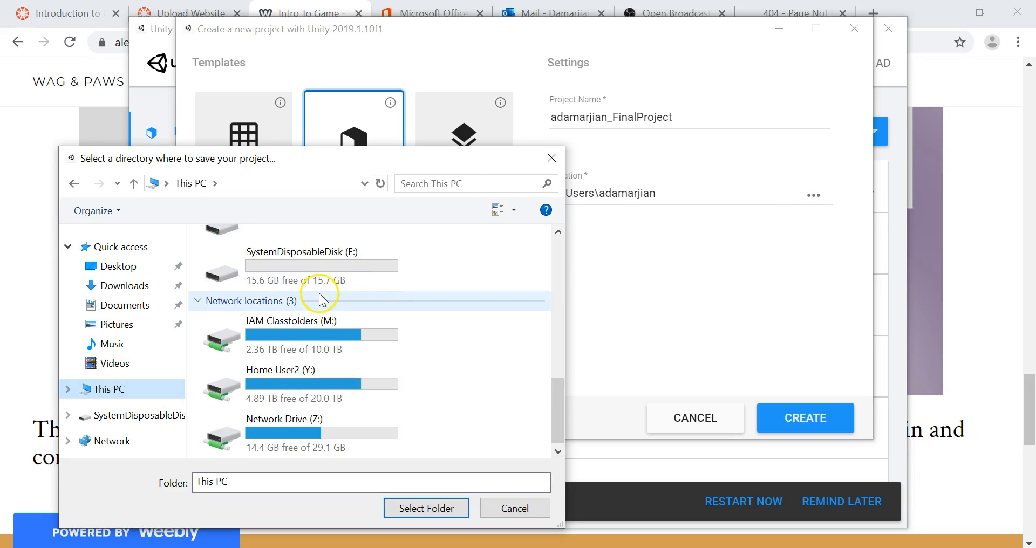
{"action": "scroll", "coordinate": [320, 300], "scroll_direction": "up", "scroll_amount": 3}
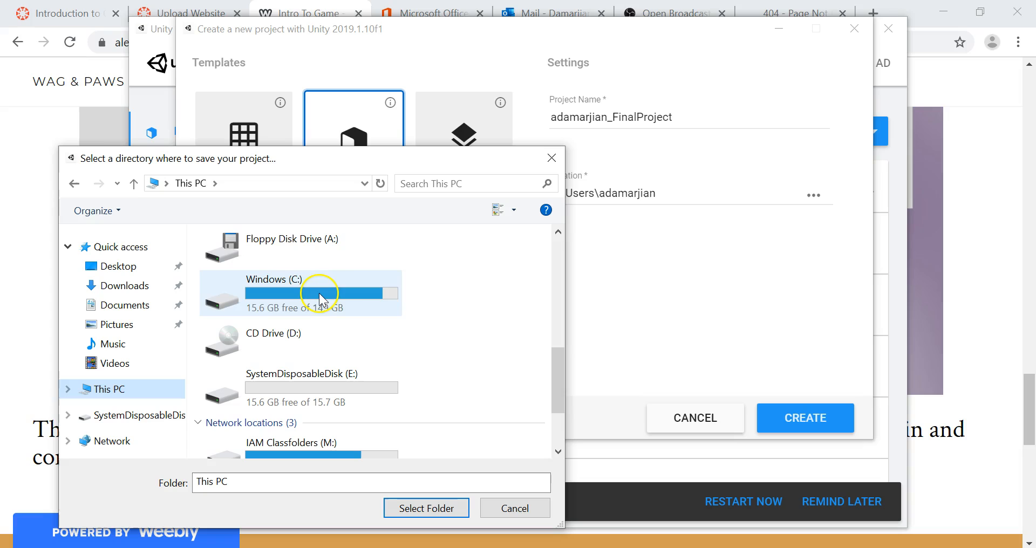
{"action": "double_click", "coordinate": [289, 305]}
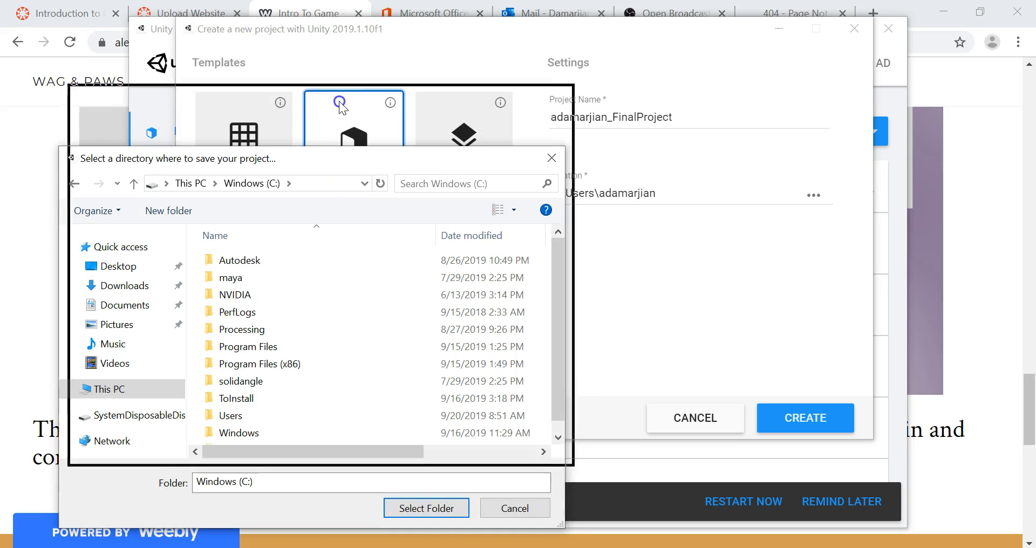
{"action": "left_click_drag", "start_coordinate": [340, 105], "coordinate": [340, 105]}
{"action": "scroll", "coordinate": [326, 220], "scroll_direction": "down", "scroll_amount": 1}
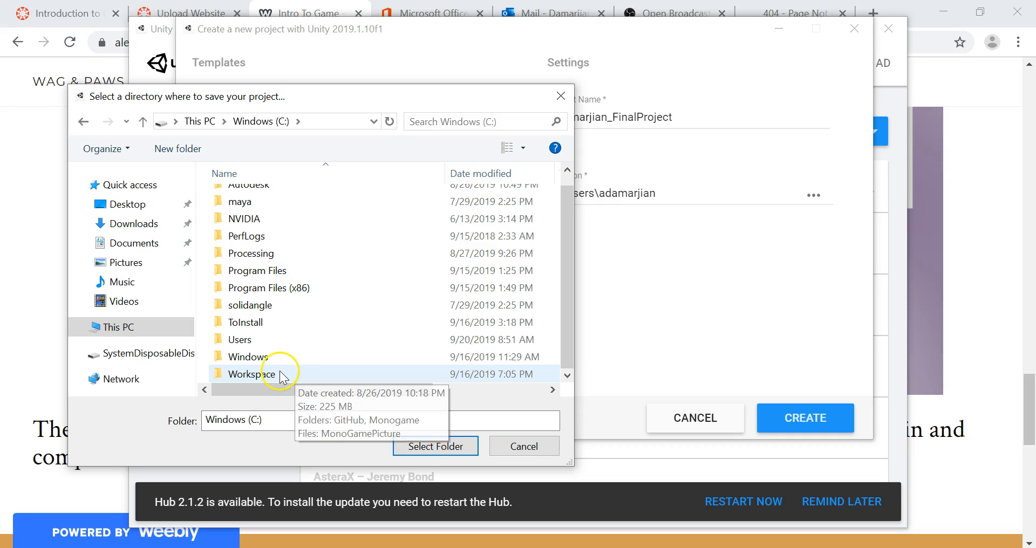
{"action": "double_click", "coordinate": [295, 374]}
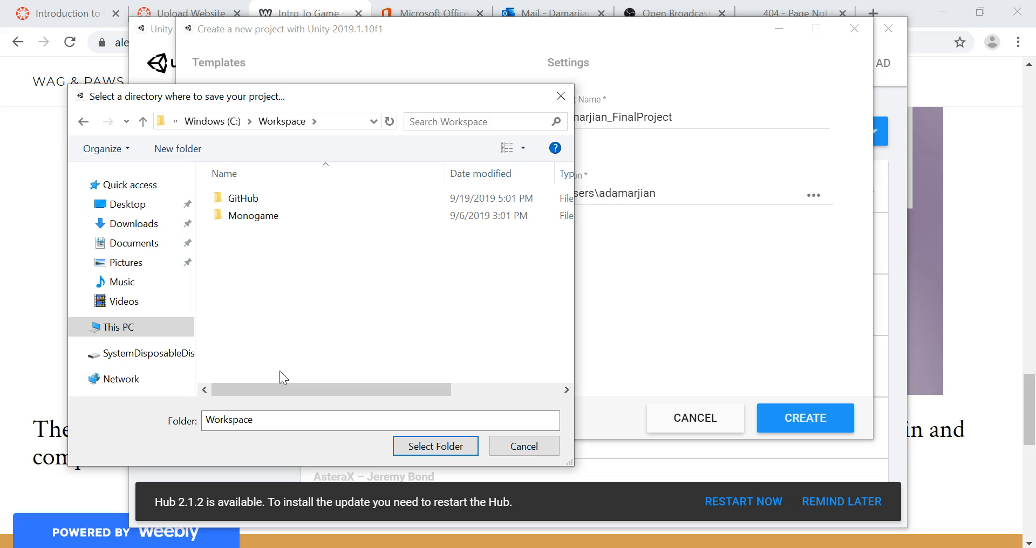
{"action": "left_click", "coordinate": [428, 448]}
{"action": "left_click_drag", "start_coordinate": [684, 120], "coordinate": [588, 184]}
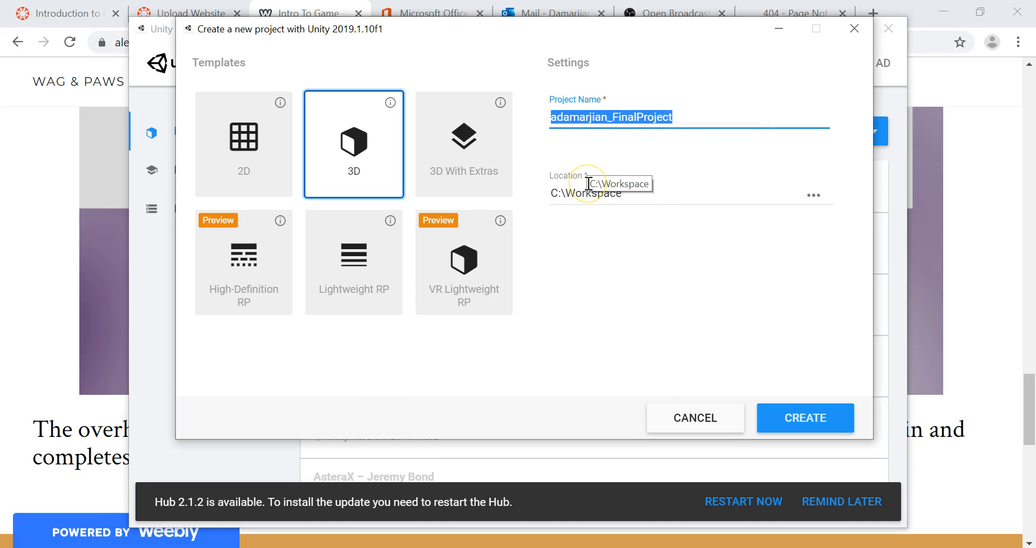
{"action": "left_click", "coordinate": [601, 117]}
{"action": "double_click", "coordinate": [608, 122]}
{"action": "left_click", "coordinate": [607, 121]}
{"action": "left_click_drag", "start_coordinate": [606, 121], "coordinate": [538, 107]}
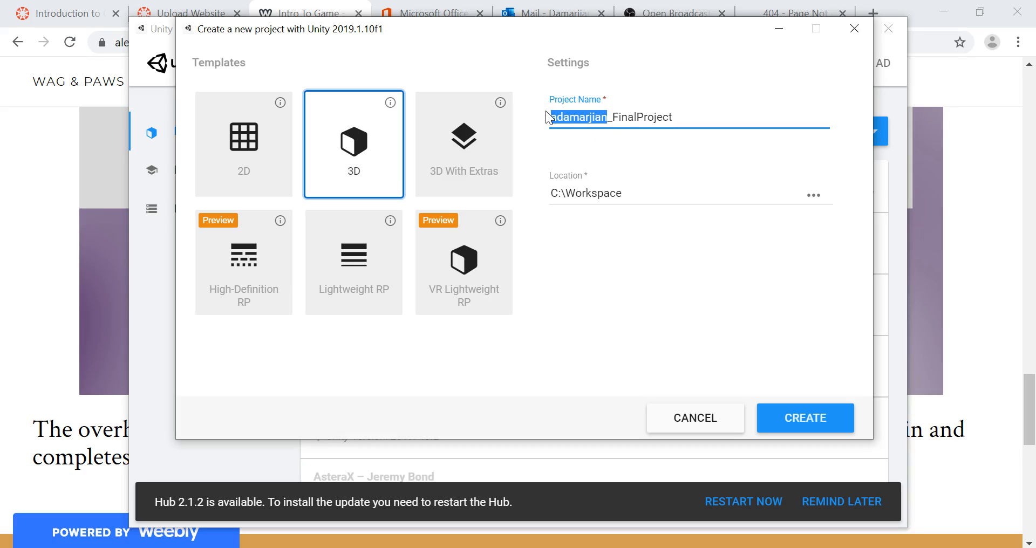
Create the project and dismiss the Unity Editor update notice once the editor loads
{"action": "left_click", "coordinate": [824, 418]}
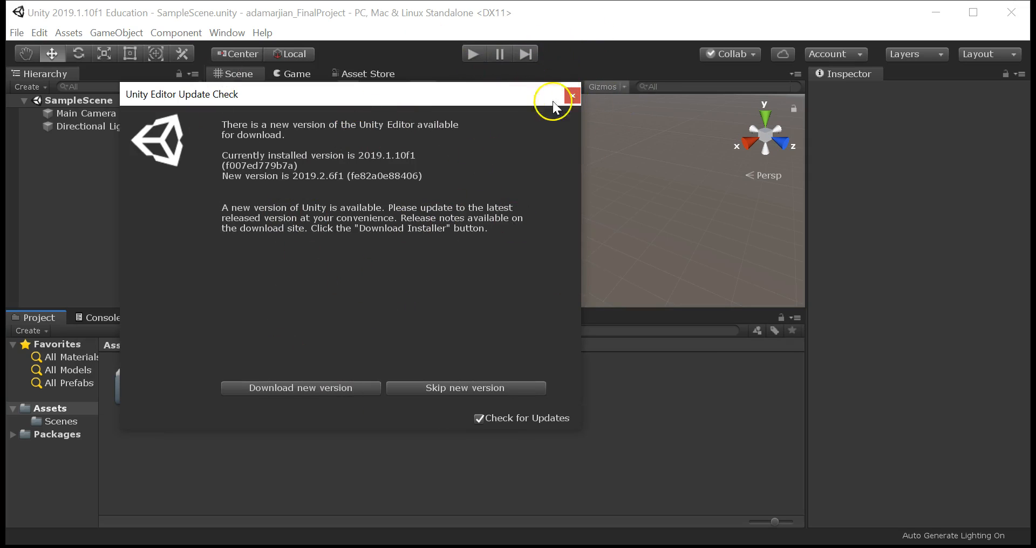
{"action": "left_click", "coordinate": [566, 94]}
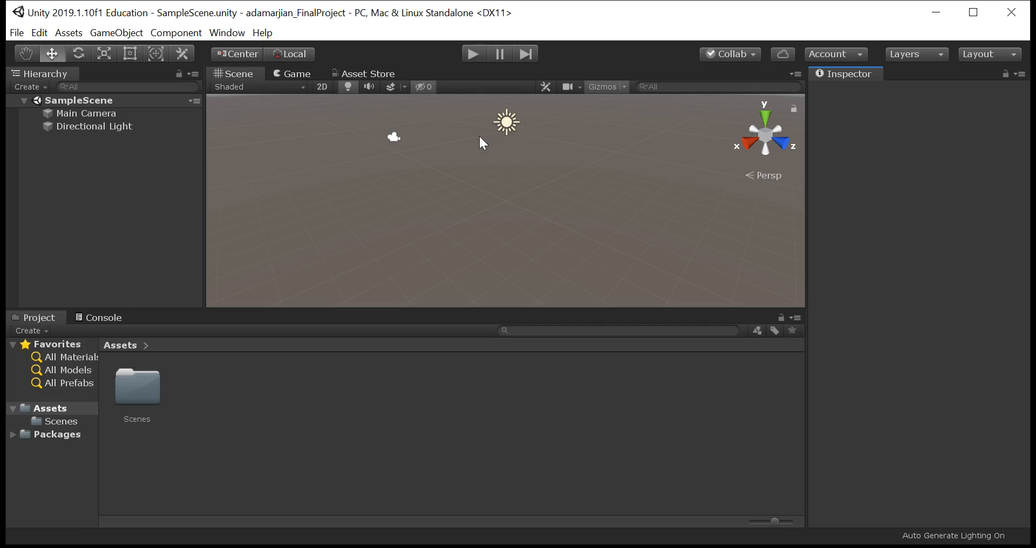
Install the ProBuilder 4.1.0 package through the Package Manager and close its window
{"action": "left_click", "coordinate": [224, 37]}
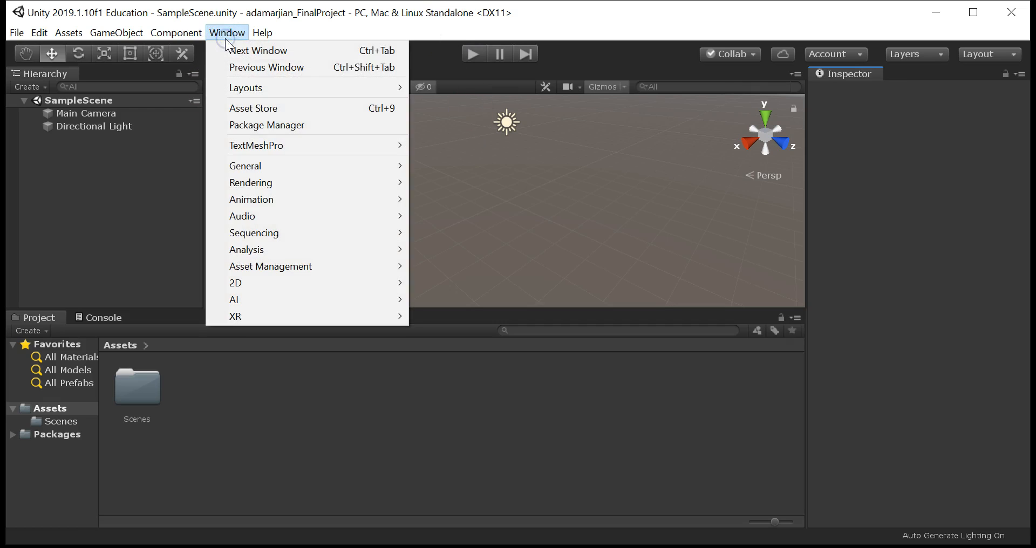
{"action": "left_click", "coordinate": [281, 126]}
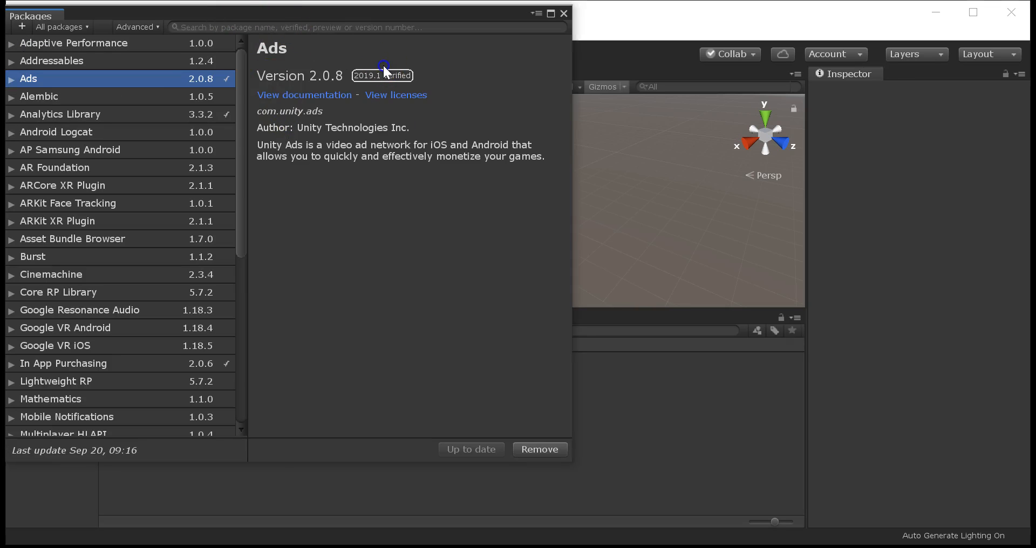
{"action": "left_click_drag", "start_coordinate": [309, 15], "coordinate": [501, 53]}
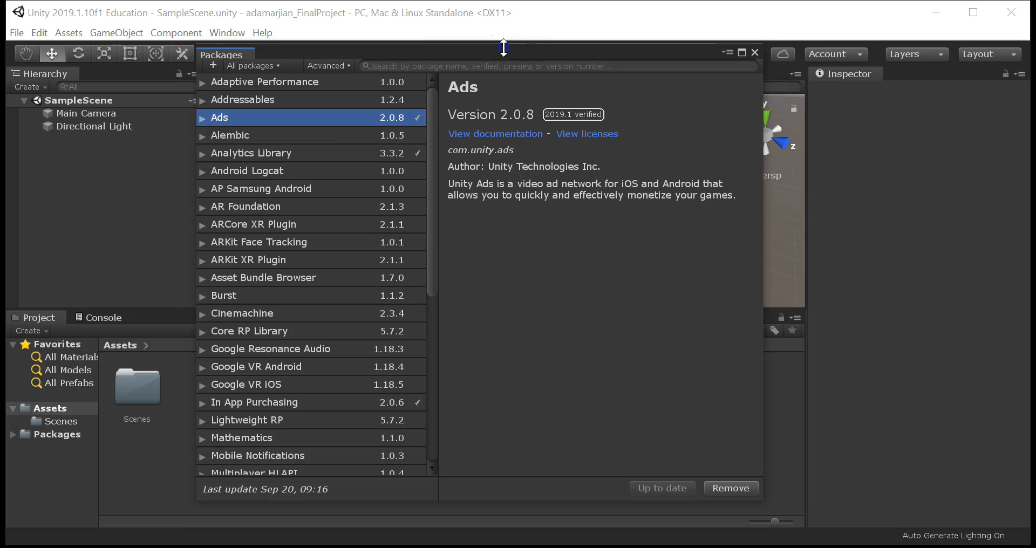
{"action": "scroll", "coordinate": [362, 164], "scroll_direction": "down", "scroll_amount": 3}
{"action": "scroll", "coordinate": [363, 171], "scroll_direction": "down", "scroll_amount": 3}
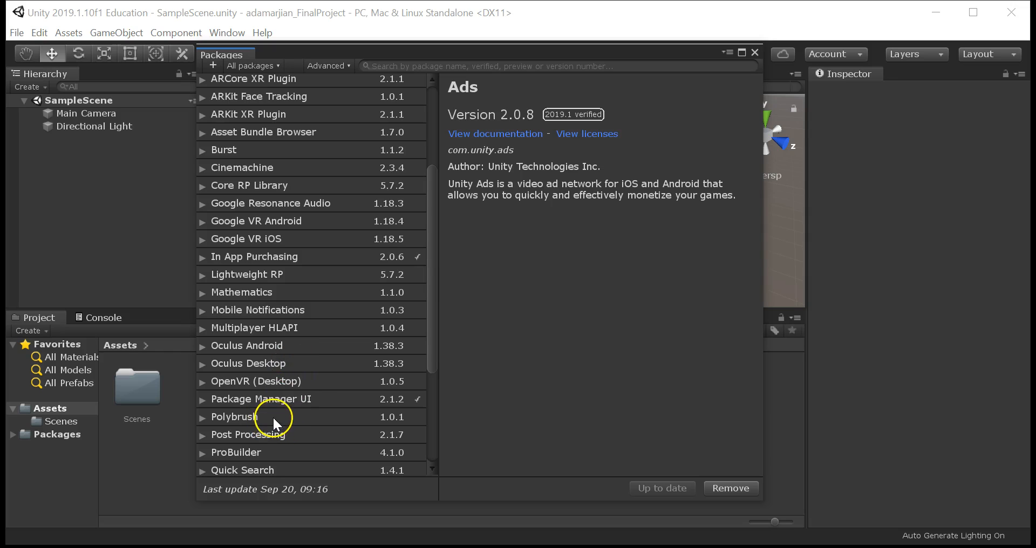
{"action": "left_click", "coordinate": [350, 454]}
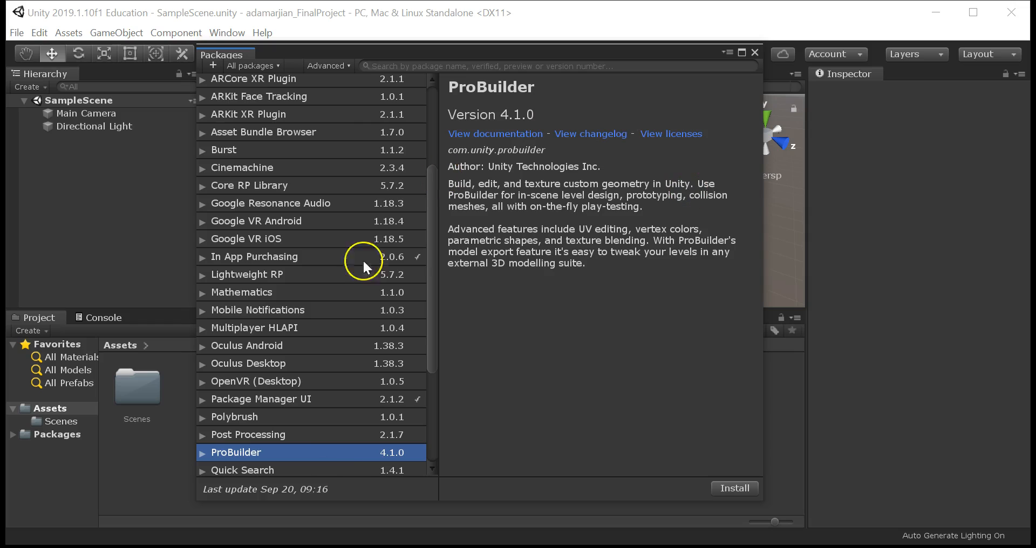
{"action": "left_click", "coordinate": [747, 488]}
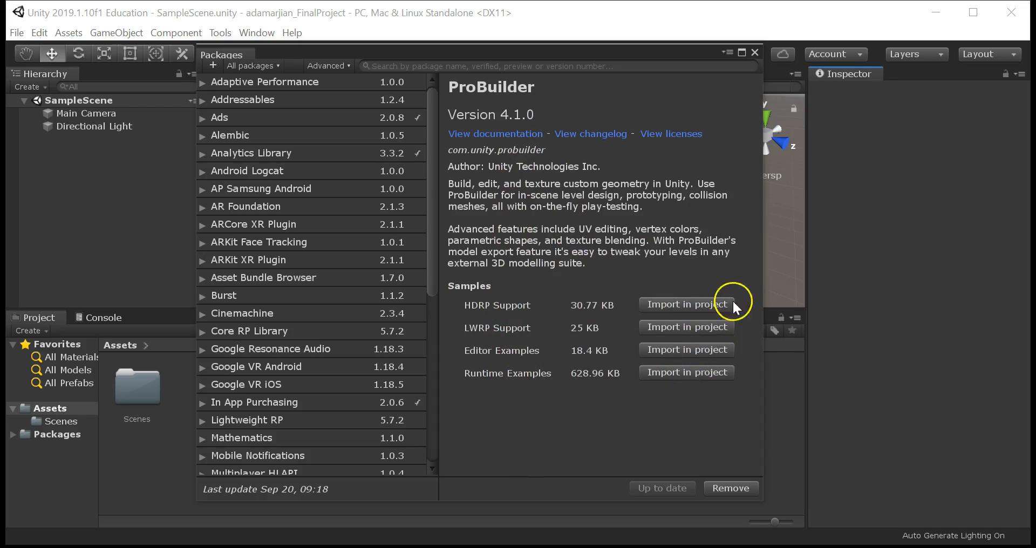
{"action": "left_click_drag", "start_coordinate": [380, 55], "coordinate": [379, 79]}
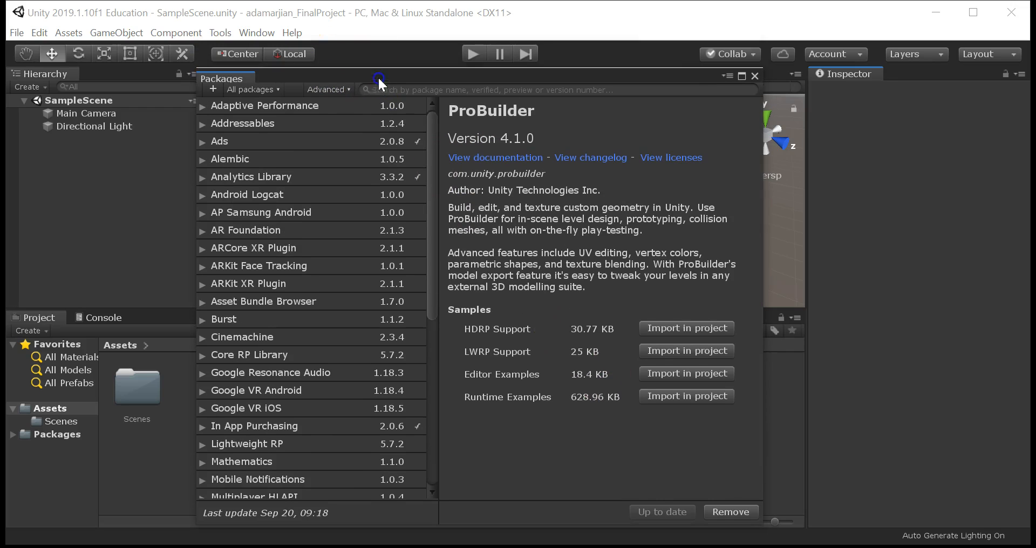
{"action": "left_click", "coordinate": [755, 75]}
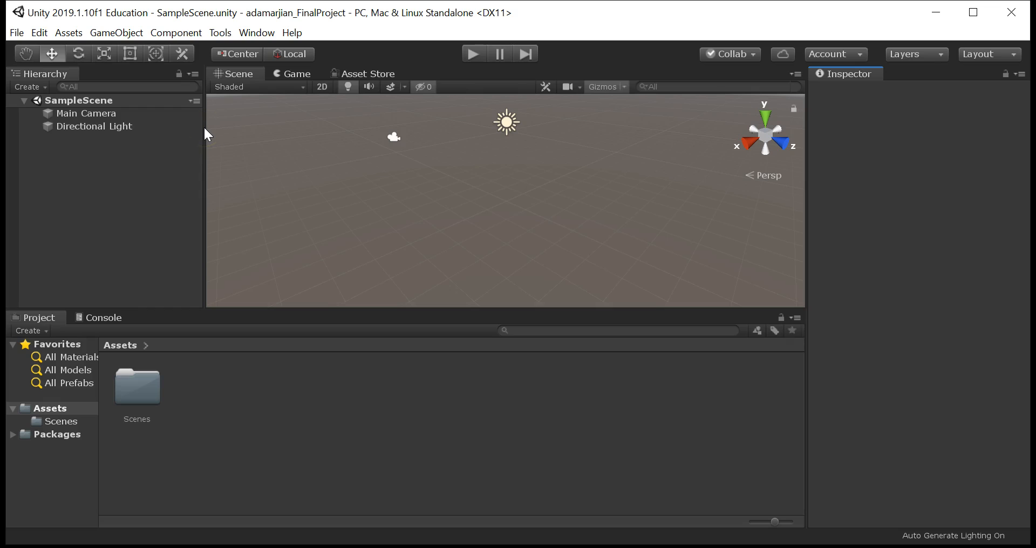
Switch the editor to the 2 by 3 layout
{"action": "left_click", "coordinate": [996, 53]}
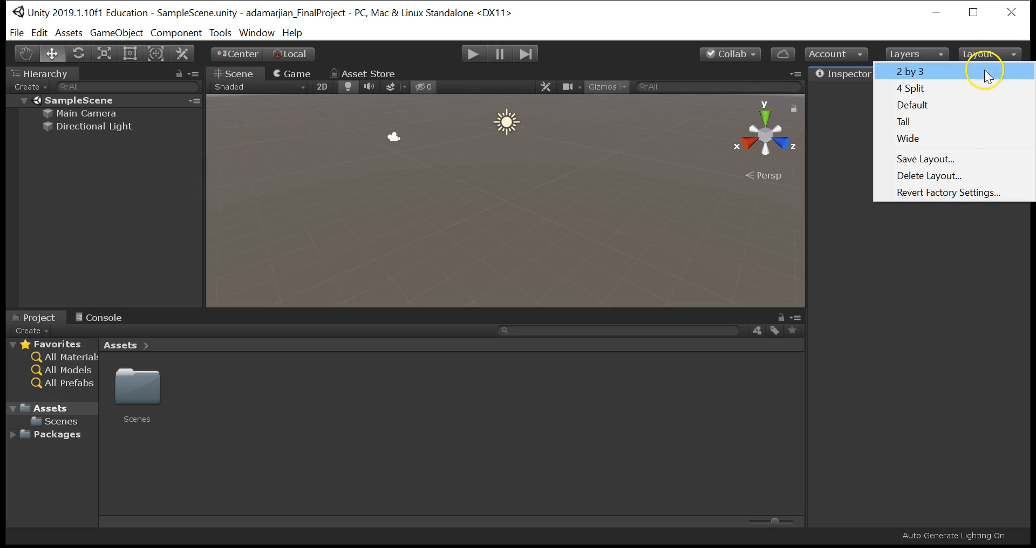
{"action": "left_click", "coordinate": [984, 70]}
{"action": "left_click", "coordinate": [983, 57]}
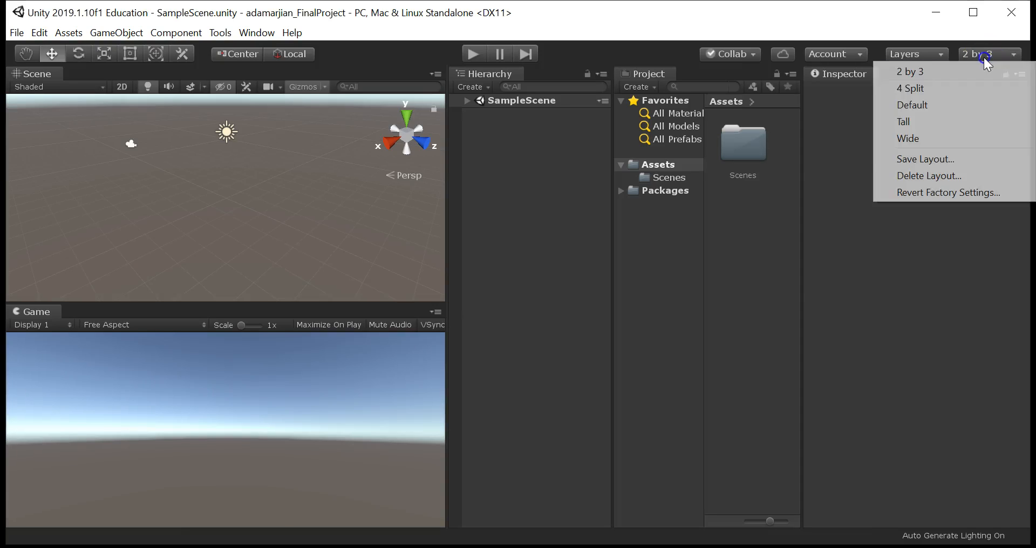
{"action": "left_click", "coordinate": [802, 282]}
Try out resizing the Scene and Game views by shifting their divider with the Hierarchy
{"action": "left_click_drag", "start_coordinate": [446, 232], "coordinate": [621, 255]}
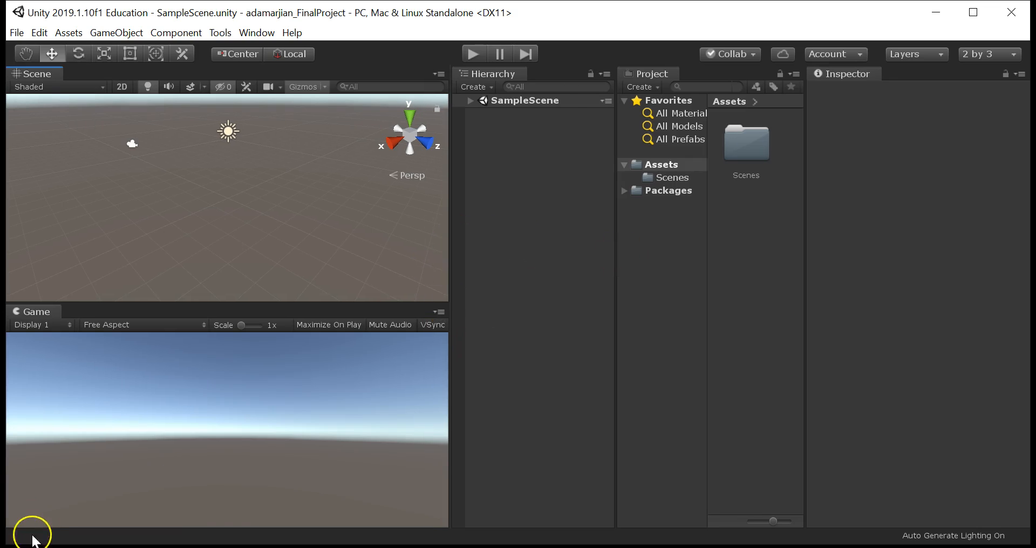
{"action": "left_click", "coordinate": [58, 509]}
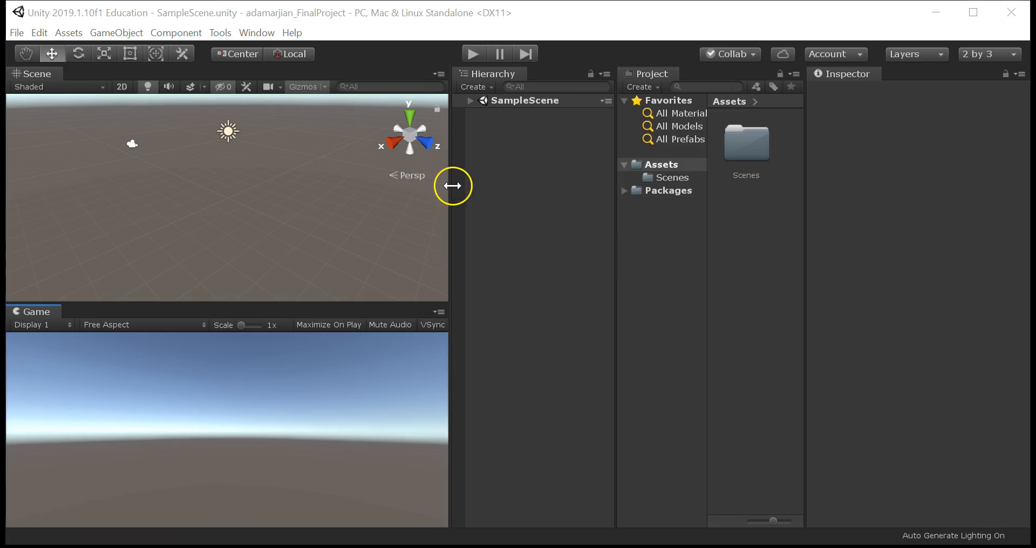
{"action": "left_click_drag", "start_coordinate": [452, 185], "coordinate": [521, 184]}
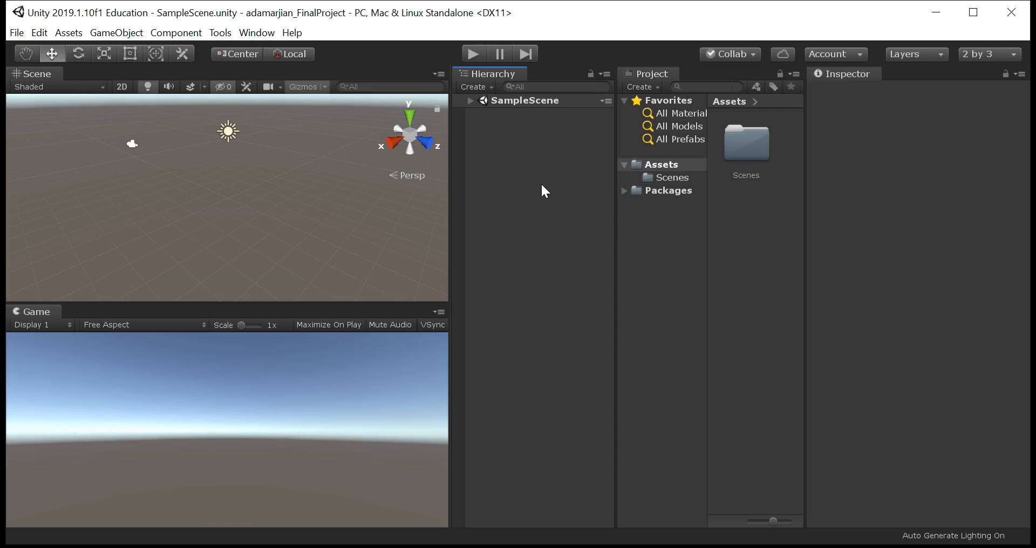
Open the ProBuilder window, place it over the Project and Inspector area, and narrow it to two columns of tools
{"action": "left_click", "coordinate": [233, 36]}
{"action": "mouse_move", "coordinate": [228, 51]}
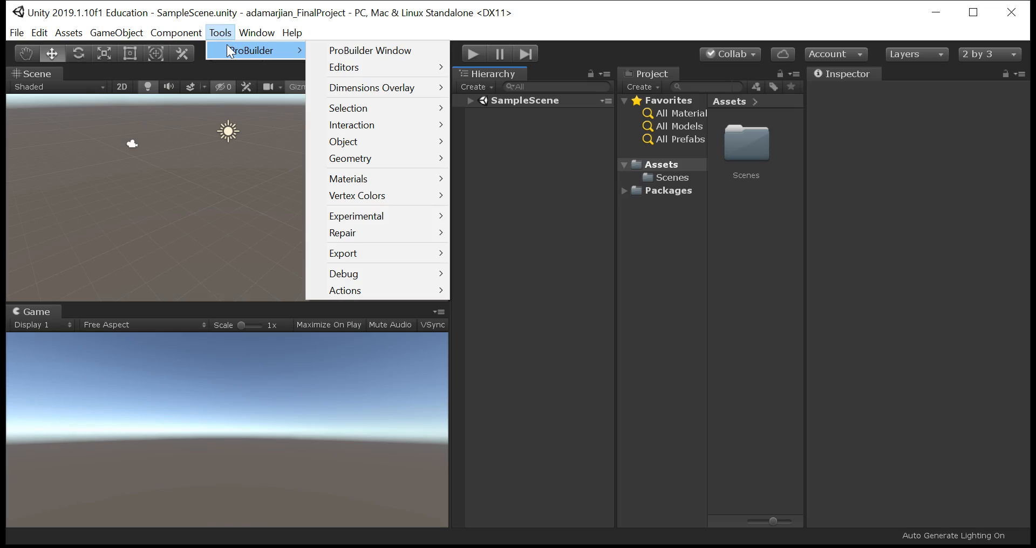
{"action": "left_click", "coordinate": [402, 52]}
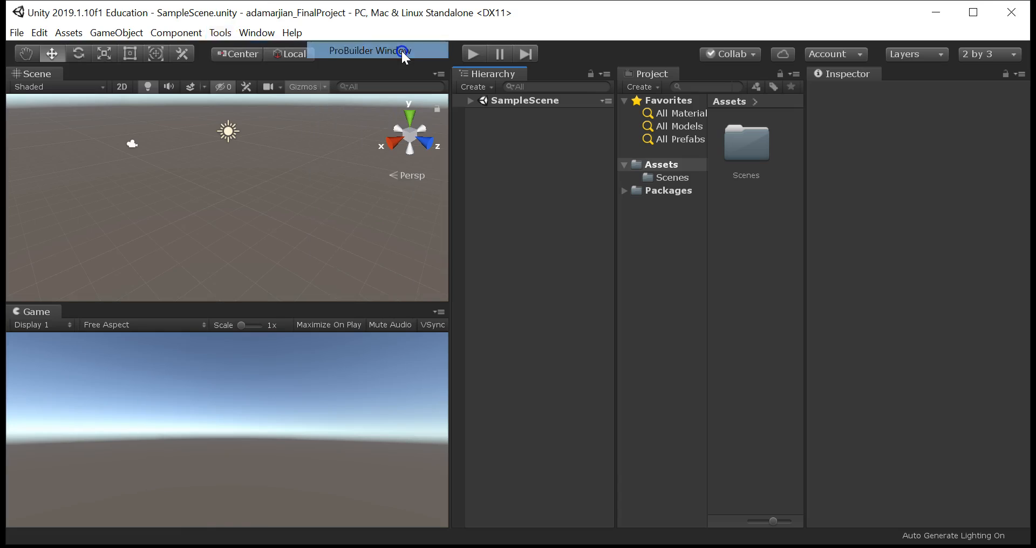
{"action": "left_click_drag", "start_coordinate": [144, 11], "coordinate": [724, 57]}
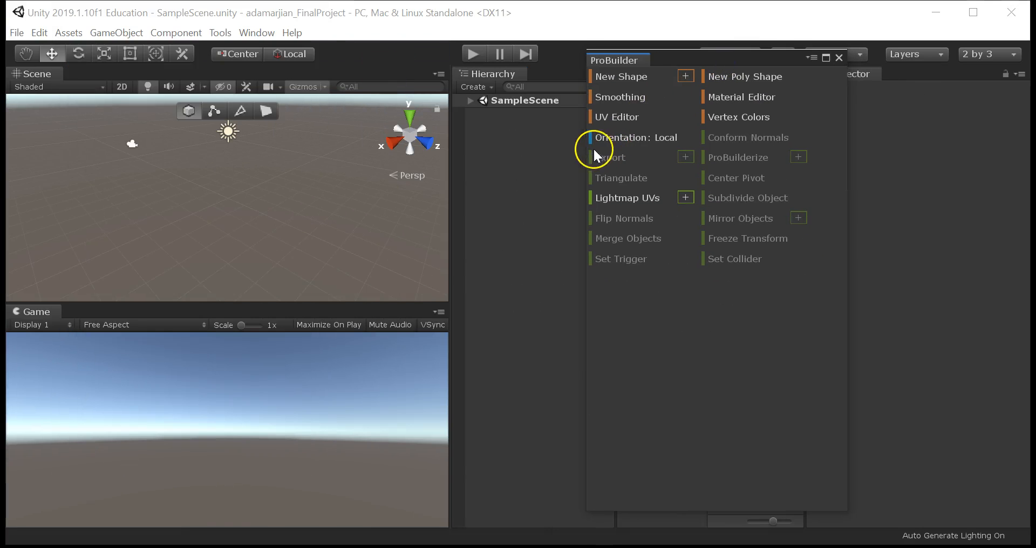
{"action": "left_click_drag", "start_coordinate": [585, 146], "coordinate": [619, 138]}
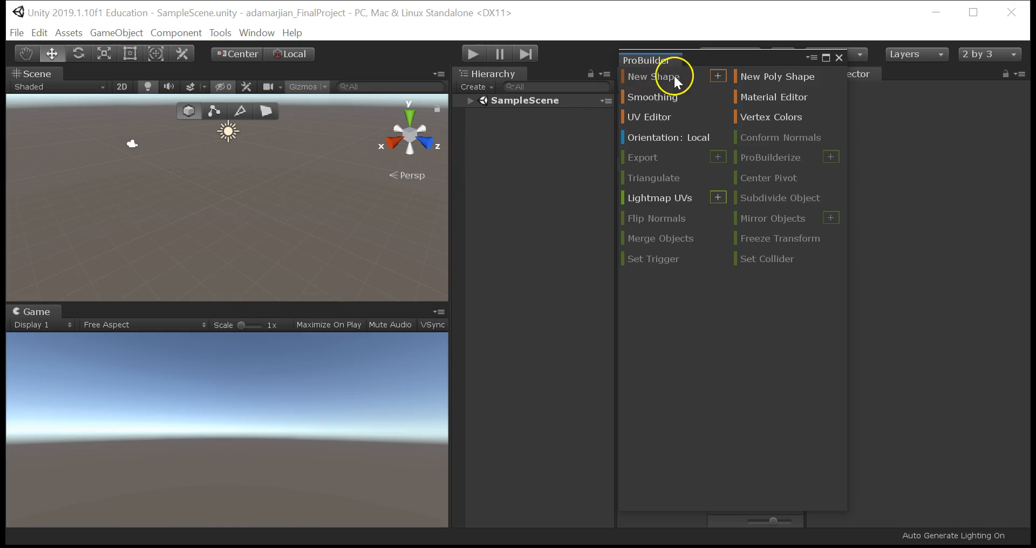
Open the New Shape options with a 1 × 1 × 1 cube and arrange the Shape Tool beside the ProBuilder window
{"action": "left_click", "coordinate": [717, 76]}
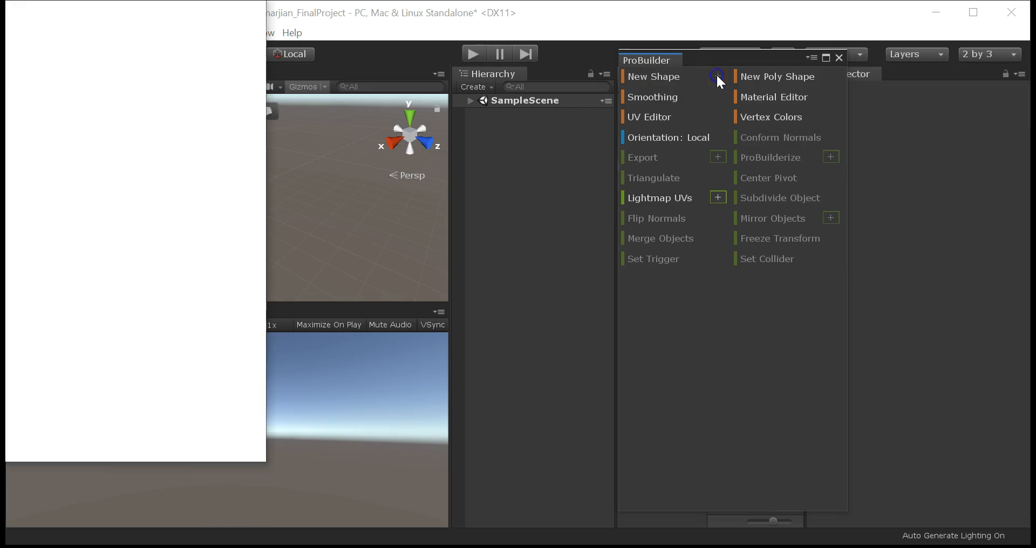
{"action": "left_click_drag", "start_coordinate": [169, 12], "coordinate": [536, 59]}
{"action": "left_click_drag", "start_coordinate": [761, 56], "coordinate": [912, 56]}
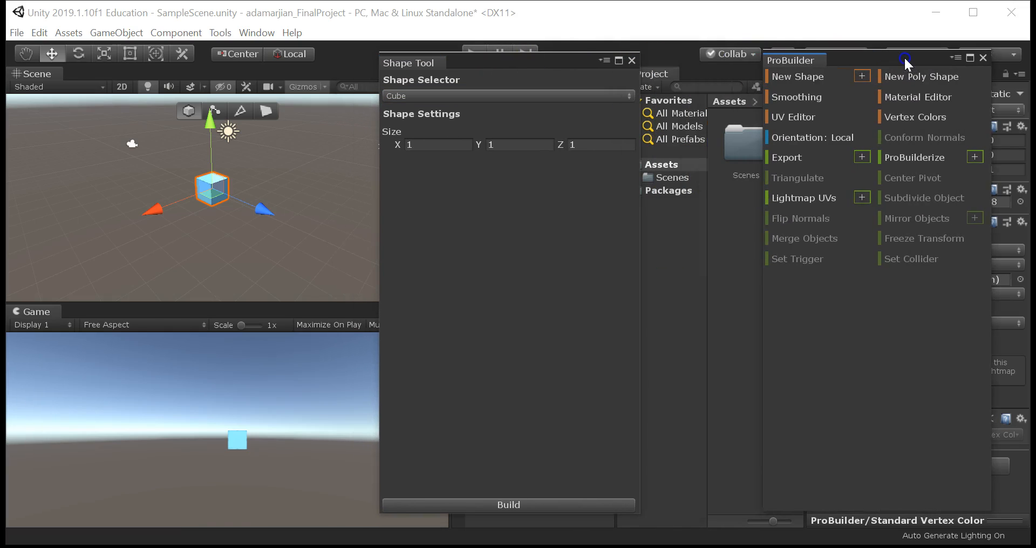
{"action": "left_click_drag", "start_coordinate": [536, 62], "coordinate": [645, 62]}
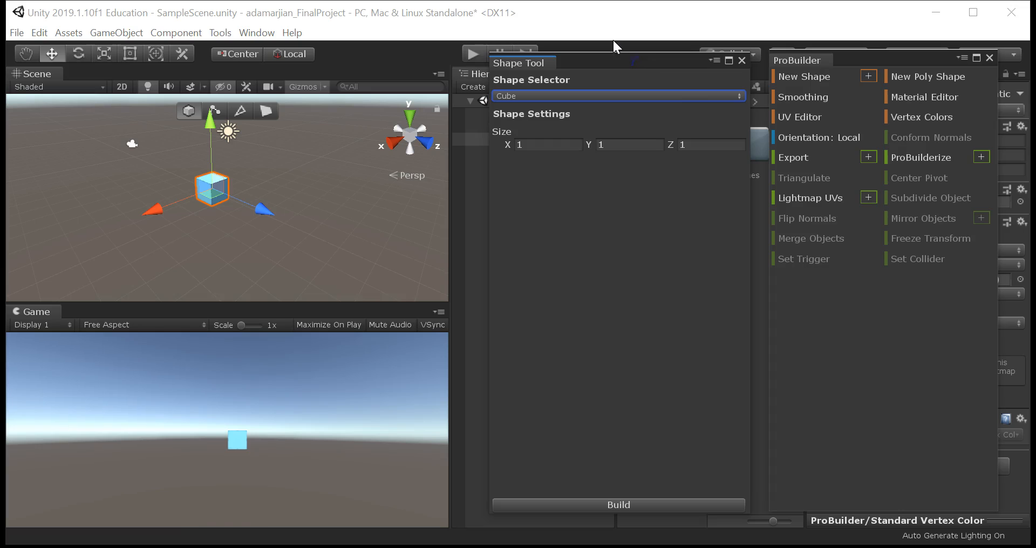
Frame the cube preview in the Scene view and try out the Arch shape with a radius of 3 and 6 sides
{"action": "left_click", "coordinate": [200, 186]}
{"action": "key", "text": "f"}
{"action": "left_click_drag", "start_coordinate": [256, 247], "coordinate": [127, 202], "text": "alt"}
{"action": "left_click_drag", "start_coordinate": [278, 201], "coordinate": [281, 206], "text": "alt"}
{"action": "left_click", "coordinate": [683, 96]}
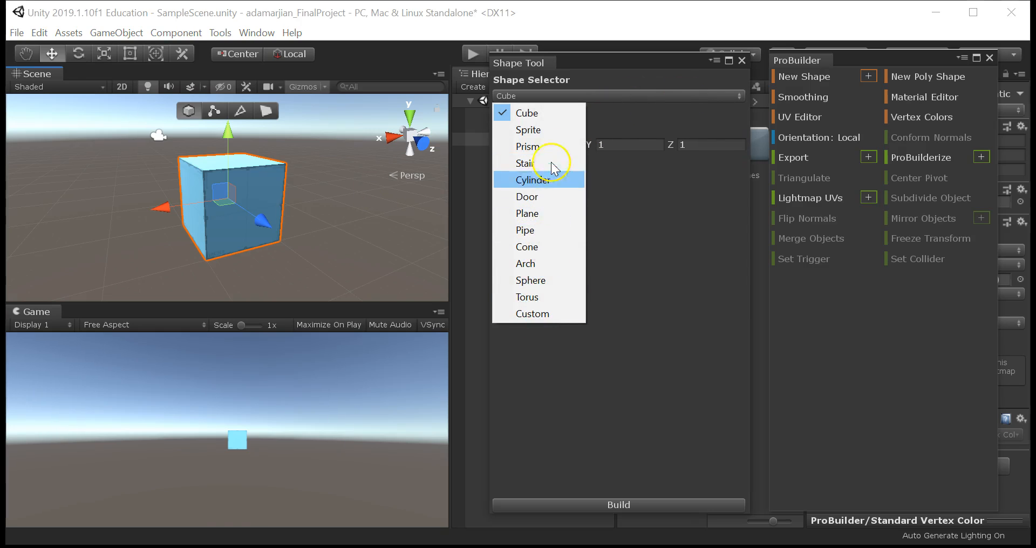
{"action": "left_click", "coordinate": [532, 265]}
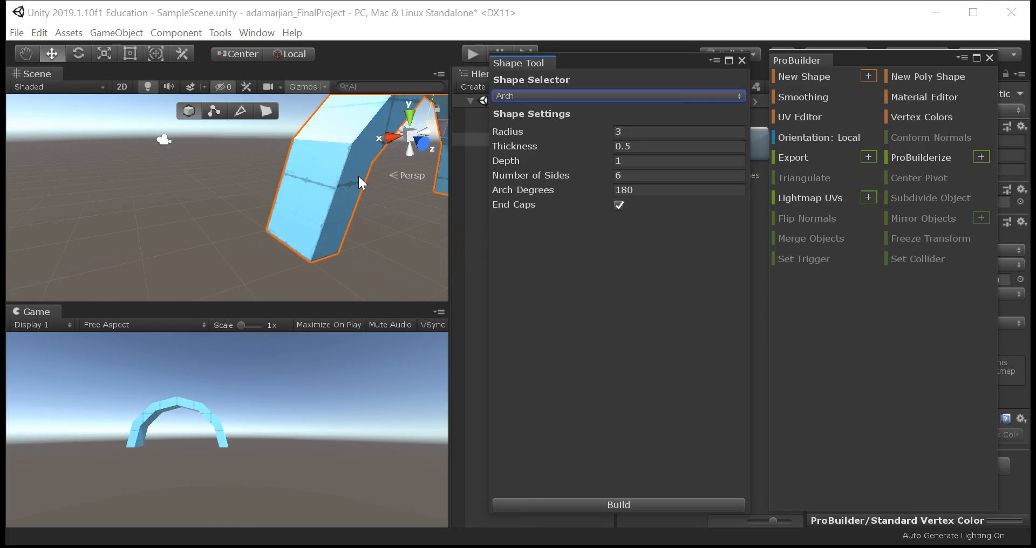
{"action": "key", "text": "f"}
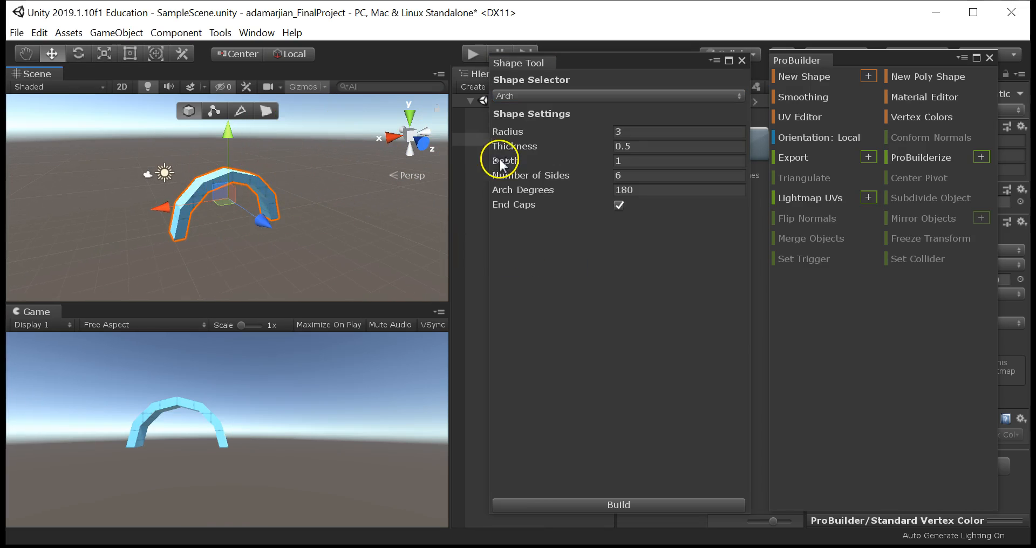
Build an upward-facing 10 × 10 plane with 3 width and 3 length segments, and close the Shape Tool and ProBuilder windows
{"action": "left_click", "coordinate": [544, 96]}
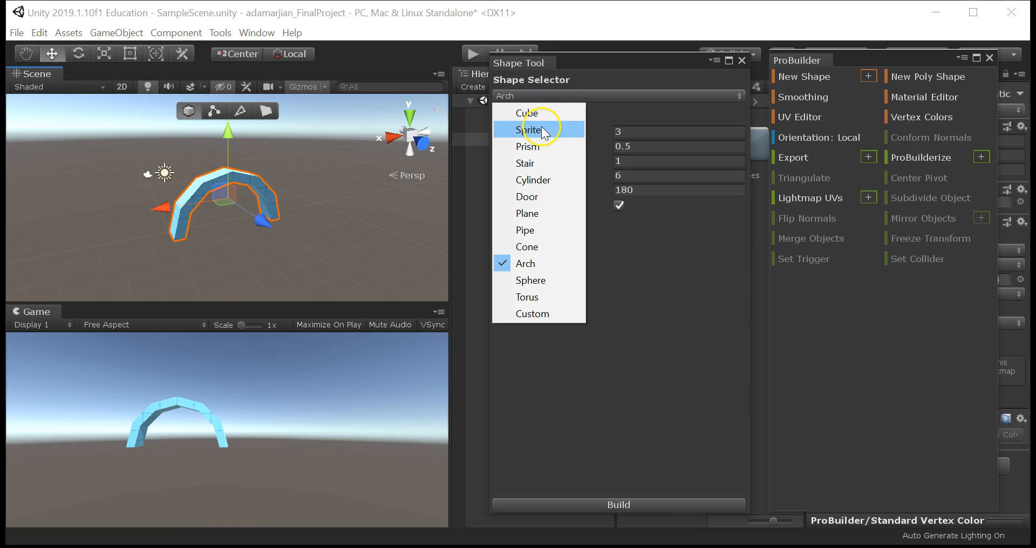
{"action": "left_click", "coordinate": [542, 214]}
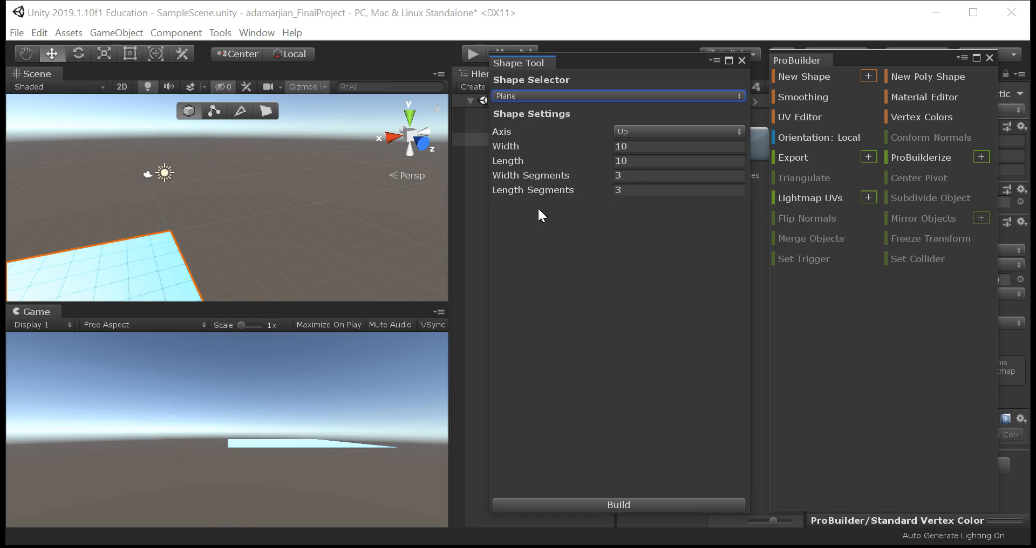
{"action": "left_click", "coordinate": [632, 500]}
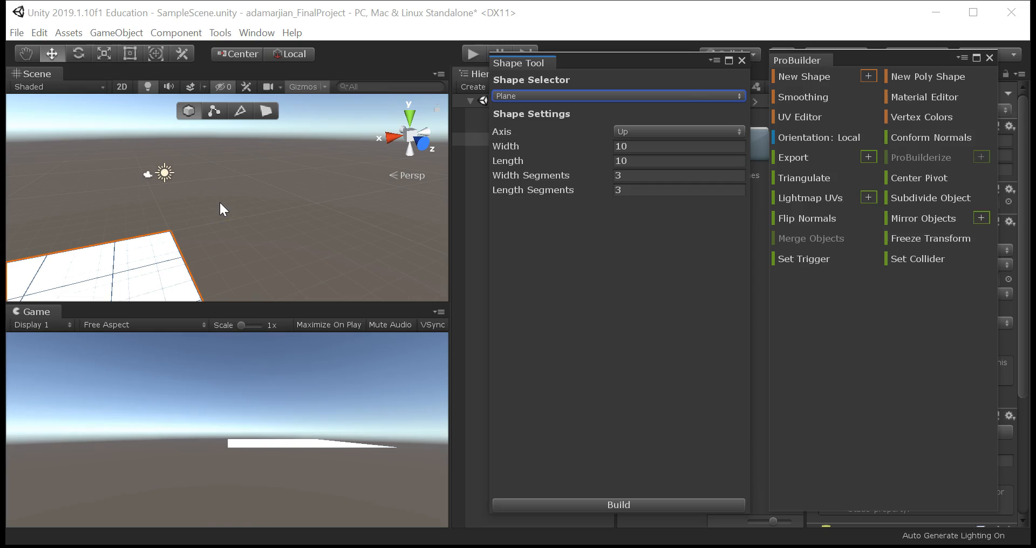
{"action": "key", "text": "f"}
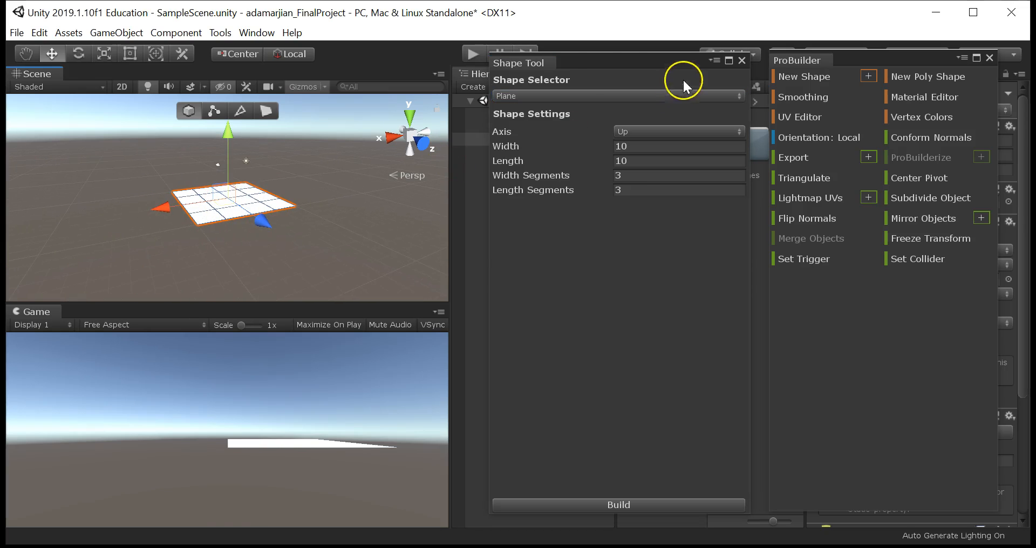
{"action": "left_click", "coordinate": [741, 60]}
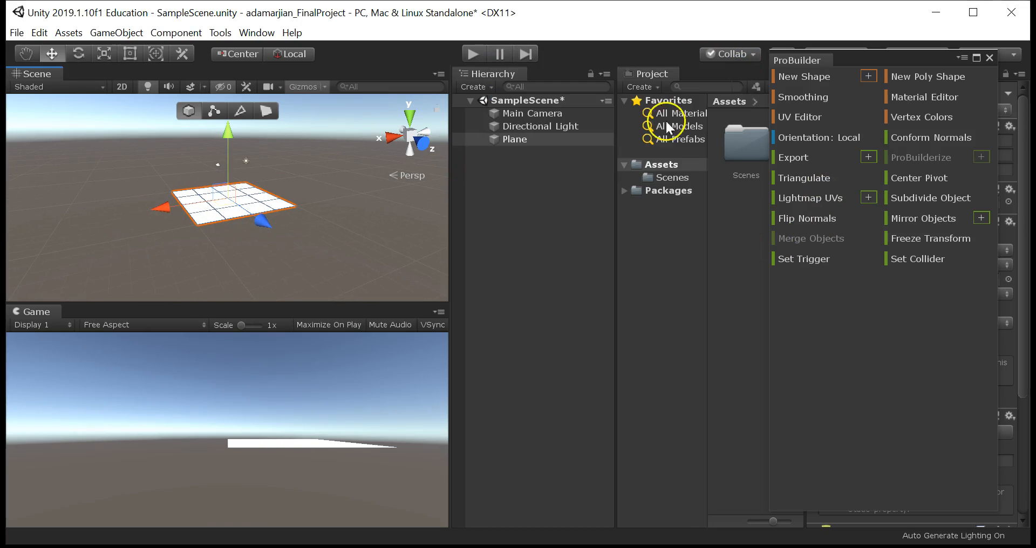
{"action": "left_click", "coordinate": [988, 56]}
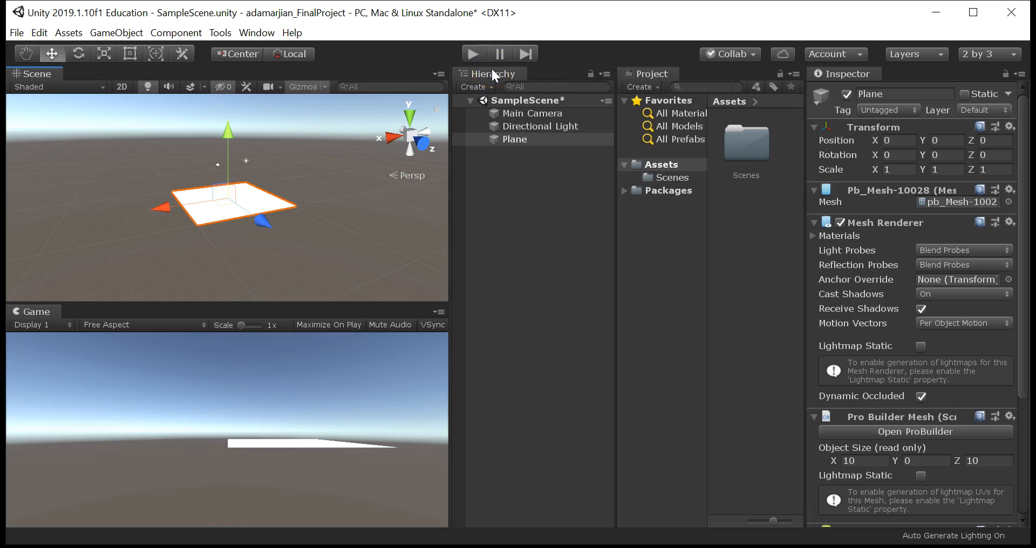
Examine the Inspector properties of the Main Camera, the Directional Light and the Plane
{"action": "left_click", "coordinate": [519, 126]}
{"action": "left_click", "coordinate": [522, 114]}
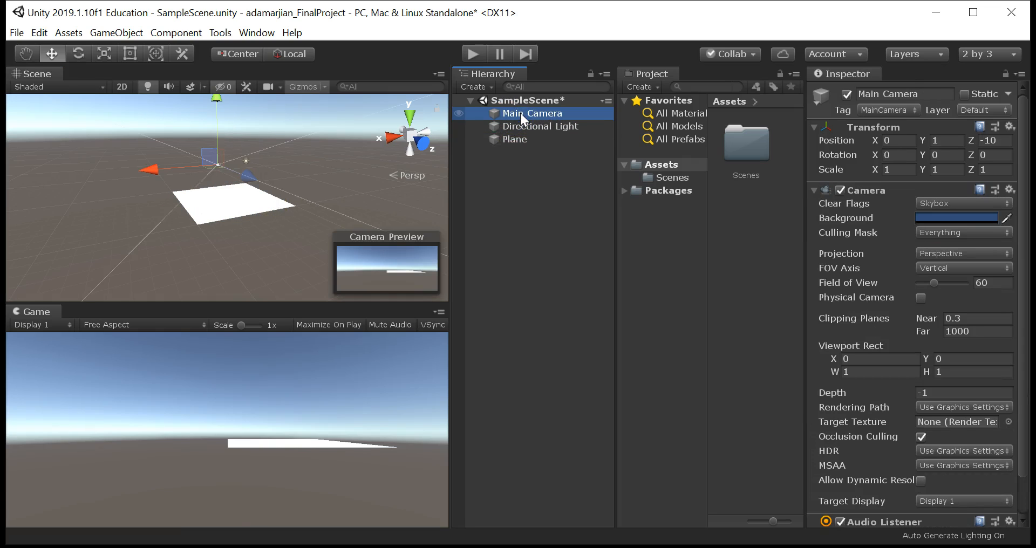
{"action": "left_click", "coordinate": [515, 129]}
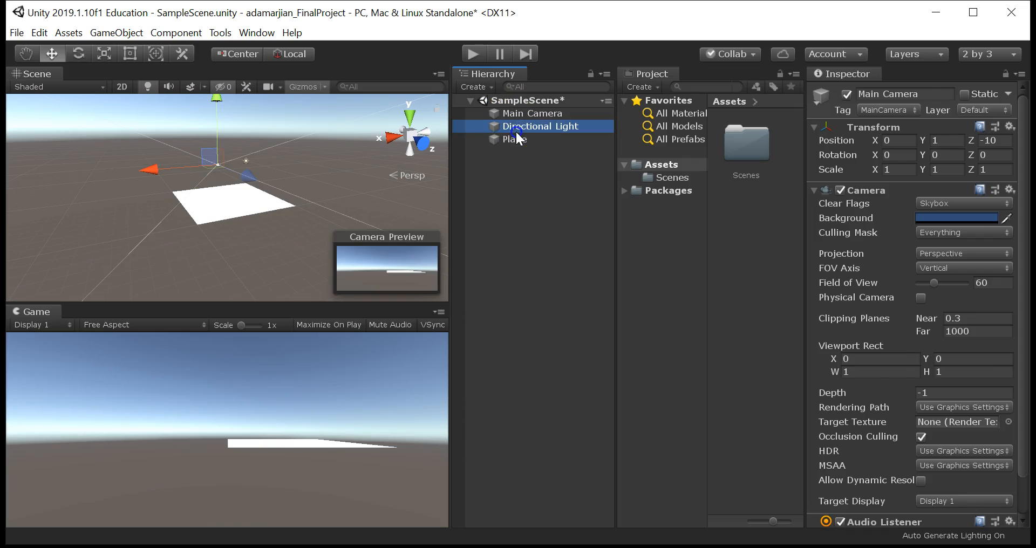
{"action": "left_click", "coordinate": [508, 139]}
{"action": "left_click", "coordinate": [205, 219]}
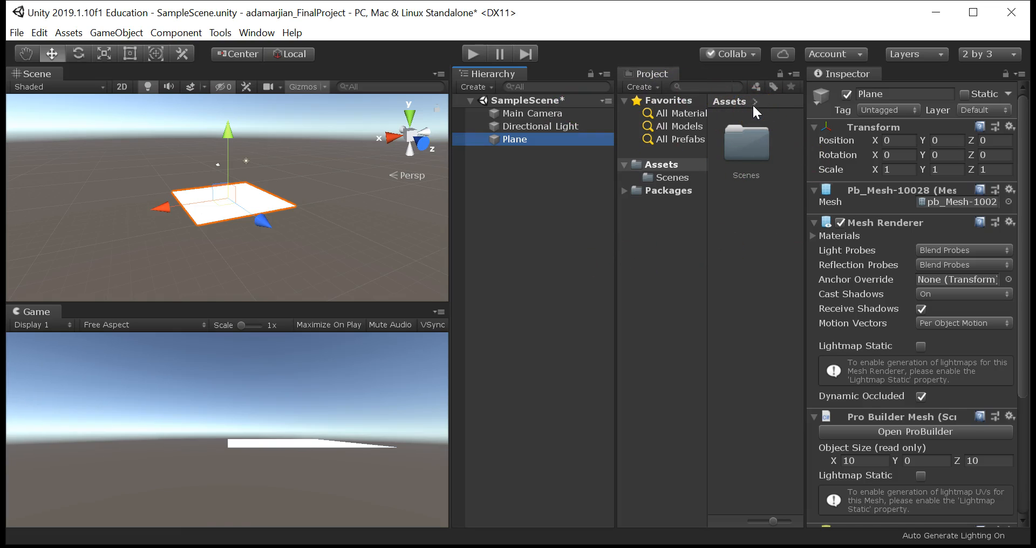
Look through the project's Packages and Assets folders and review the Plane's components in the Inspector
{"action": "left_click", "coordinate": [626, 190]}
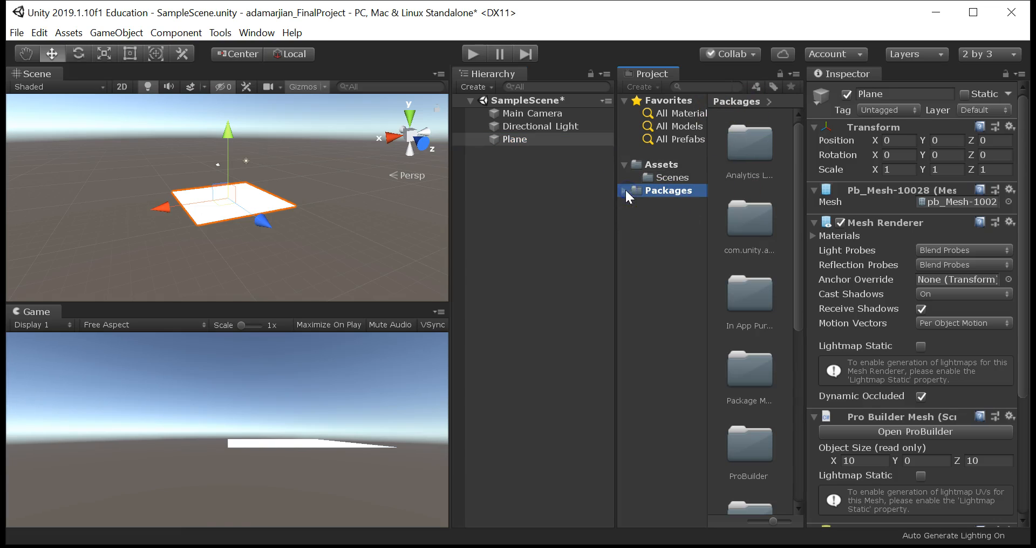
{"action": "left_click", "coordinate": [747, 155]}
{"action": "left_click", "coordinate": [751, 221]}
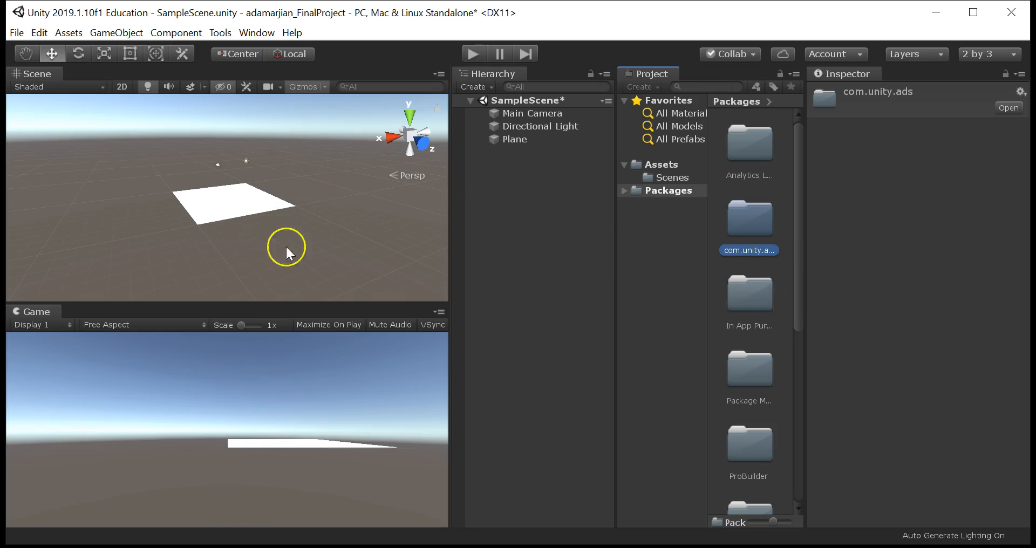
{"action": "left_click", "coordinate": [659, 164]}
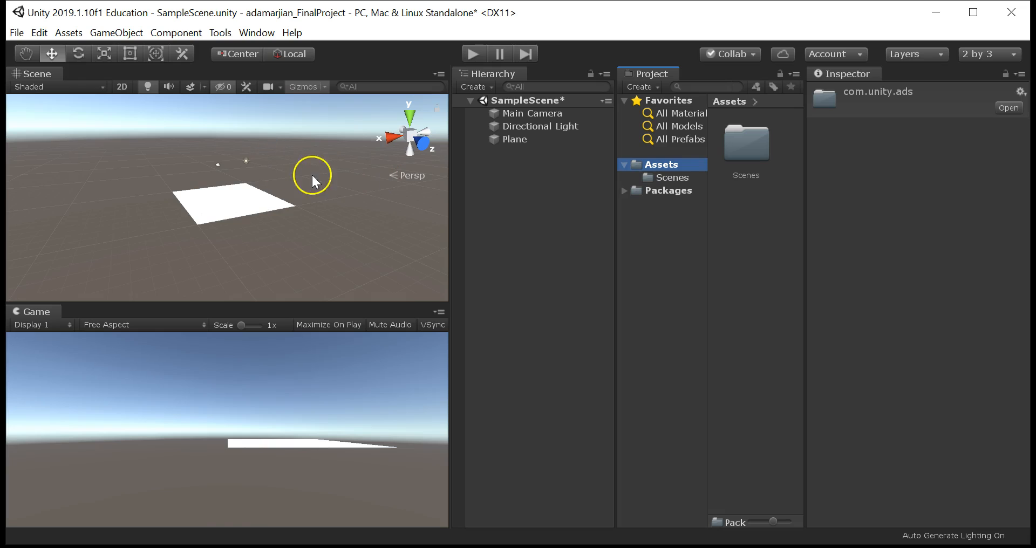
{"action": "left_click", "coordinate": [519, 139]}
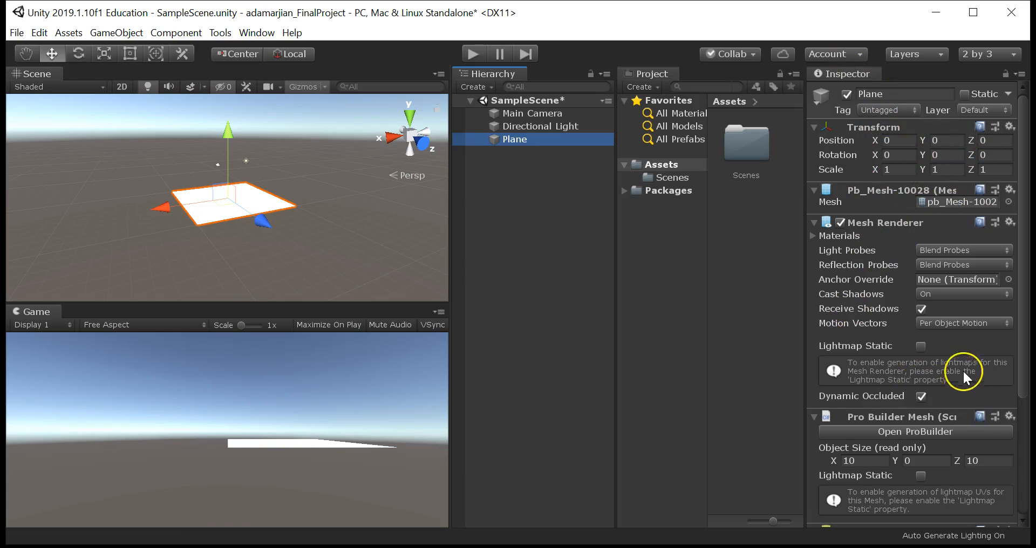
{"action": "scroll", "coordinate": [963, 376], "scroll_direction": "down", "scroll_amount": 5}
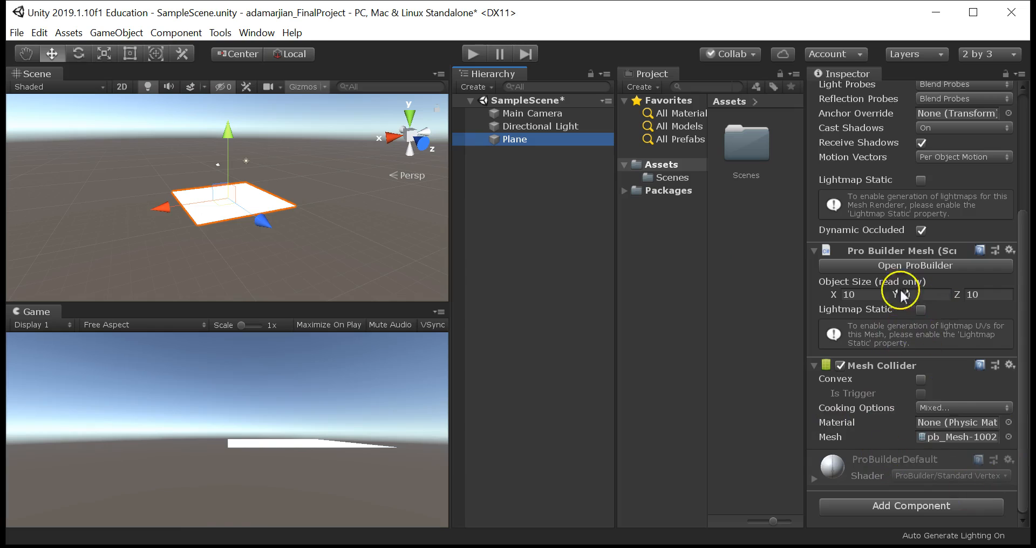
{"action": "scroll", "coordinate": [970, 369], "scroll_direction": "up", "scroll_amount": 5}
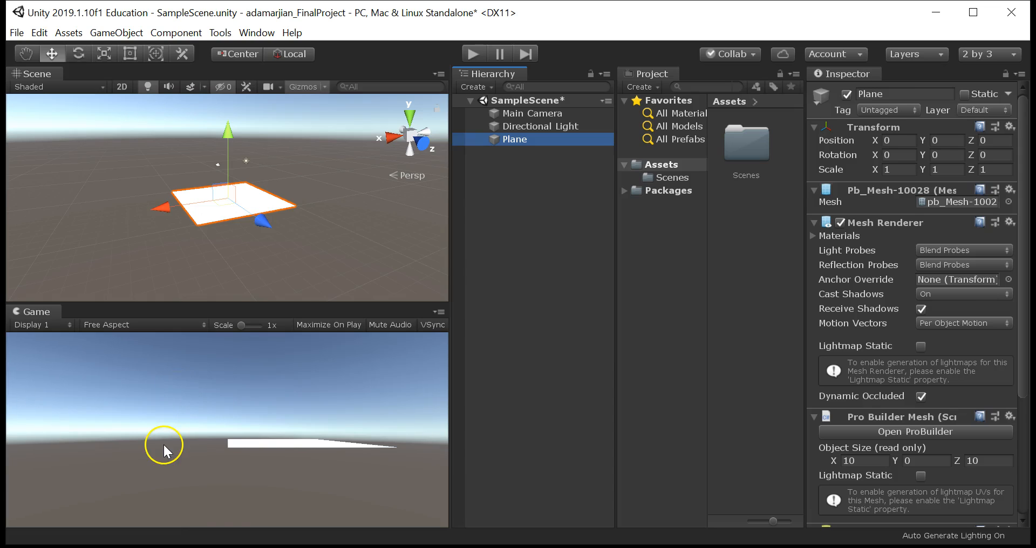
Move the Main Camera to about X -0.6, Y 1.9 in the scene
{"action": "left_click", "coordinate": [513, 112]}
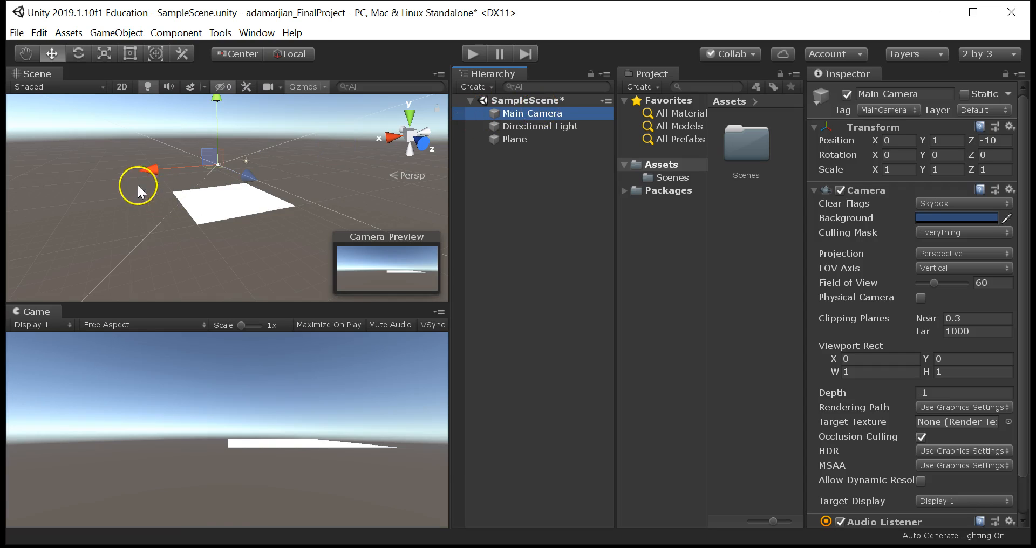
{"action": "mouse_move", "coordinate": [151, 170]}
{"action": "left_mouse_down"}
{"action": "mouse_move", "coordinate": [120, 171]}
{"action": "mouse_move", "coordinate": [204, 169]}
{"action": "mouse_move", "coordinate": [116, 171]}
{"action": "mouse_move", "coordinate": [178, 172]}
{"action": "mouse_move", "coordinate": [128, 171]}
{"action": "mouse_move", "coordinate": [153, 170]}
{"action": "left_mouse_up"}
{"action": "left_click_drag", "start_coordinate": [221, 100], "coordinate": [223, 91]}
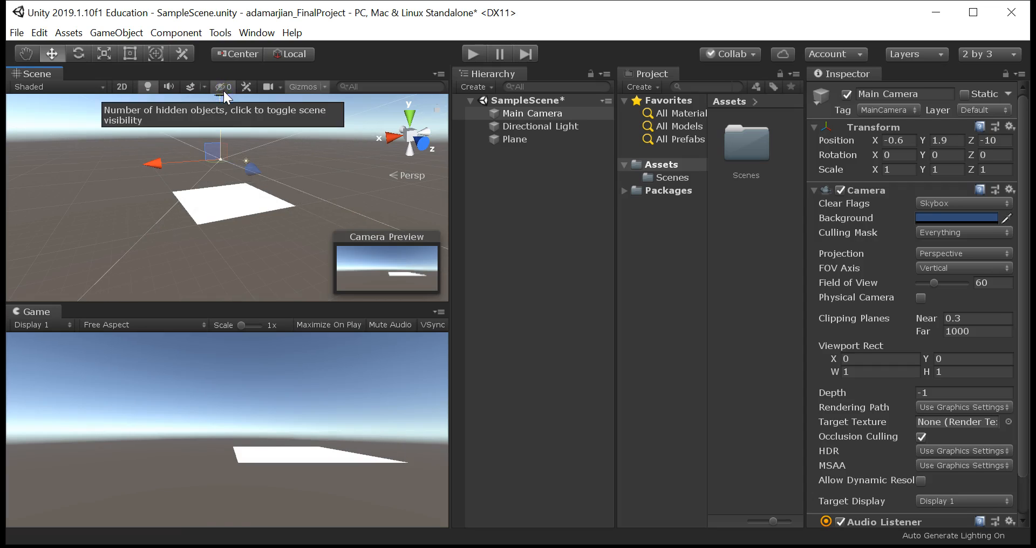
Rotate the Main Camera to about 13.4° on X, -1.17° on Y and -0.27° on Z
{"action": "left_click", "coordinate": [80, 51]}
{"action": "left_click_drag", "start_coordinate": [248, 121], "coordinate": [254, 154]}
{"action": "mouse_move", "coordinate": [208, 192]}
{"action": "left_mouse_down"}
{"action": "mouse_move", "coordinate": [222, 189]}
{"action": "mouse_move", "coordinate": [209, 191]}
{"action": "left_mouse_up"}
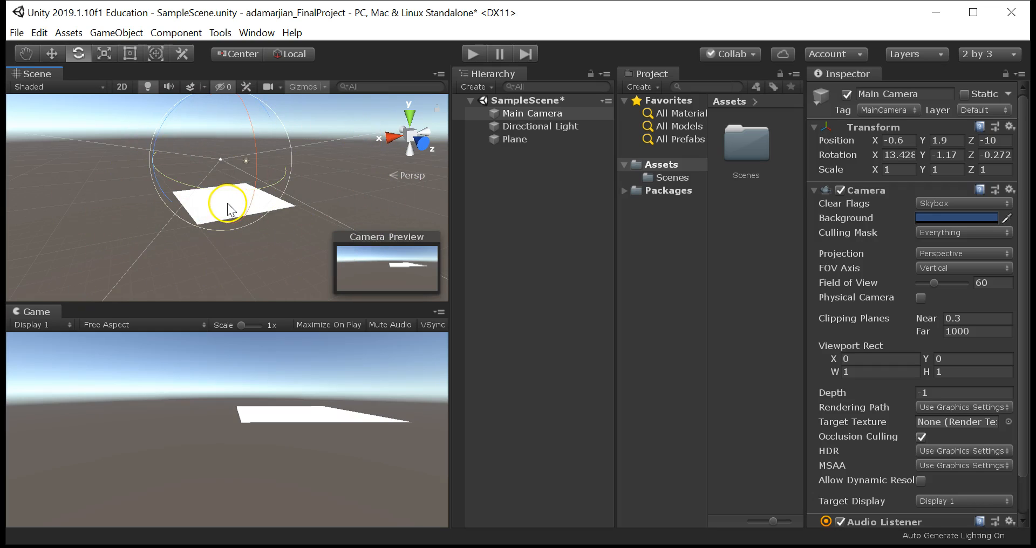
Examine the plane in the Scene view from nearer and farther distances
{"action": "scroll", "coordinate": [218, 180], "scroll_direction": "down", "scroll_amount": 1}
{"action": "scroll", "coordinate": [226, 178], "scroll_direction": "up", "scroll_amount": 6}
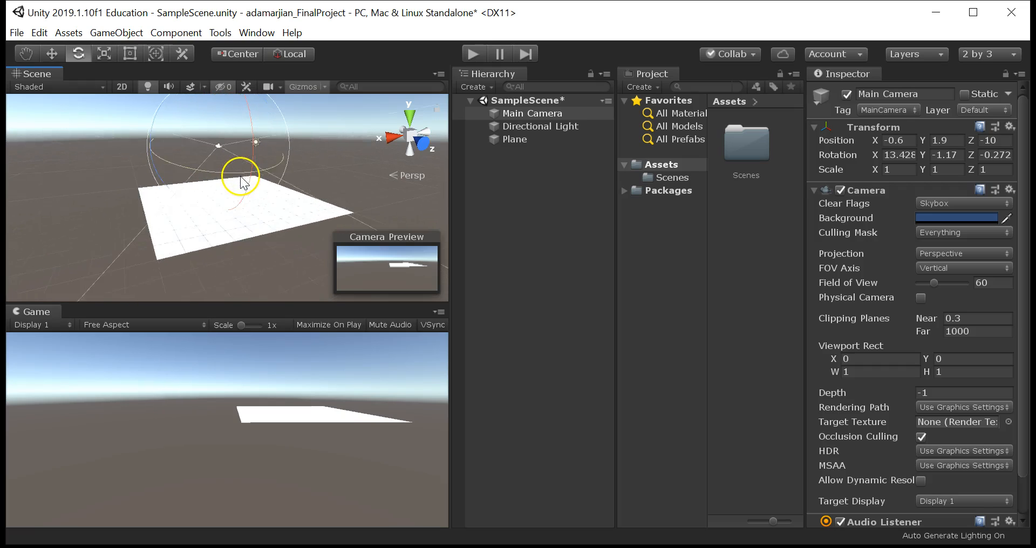
{"action": "scroll", "coordinate": [258, 184], "scroll_direction": "down", "scroll_amount": 5}
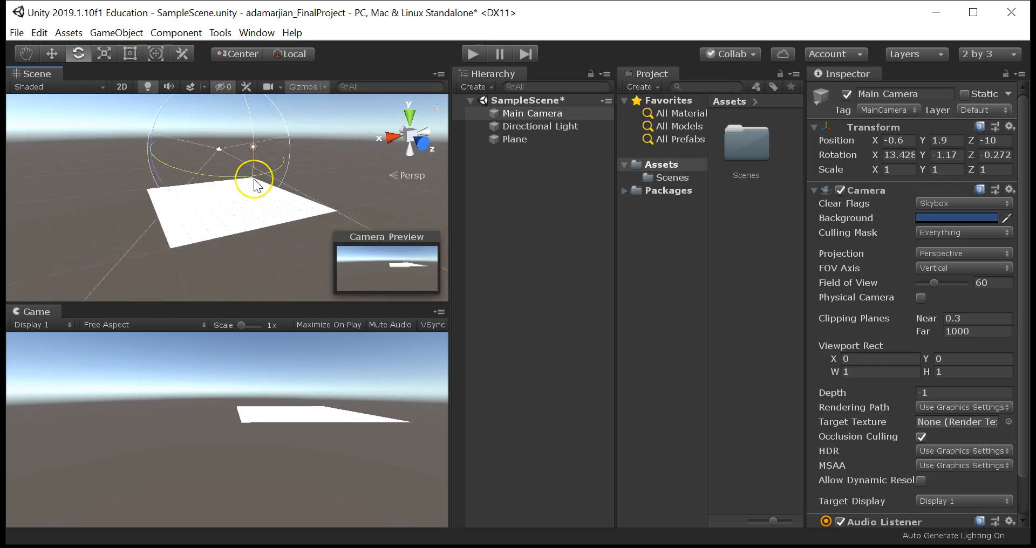
{"action": "scroll", "coordinate": [254, 181], "scroll_direction": "up", "scroll_amount": 2}
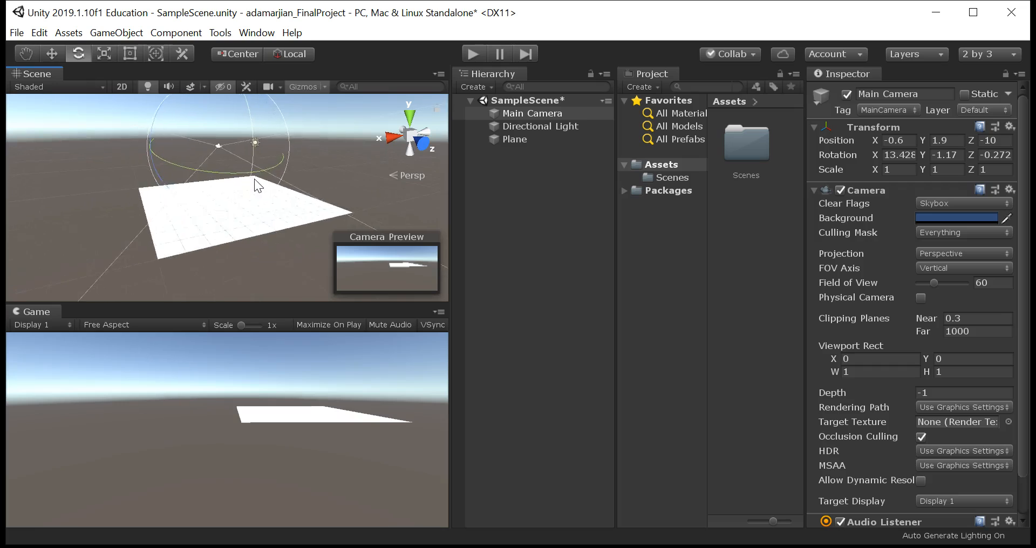
{"action": "scroll", "coordinate": [254, 179], "scroll_direction": "up", "scroll_amount": 3}
{"action": "scroll", "coordinate": [254, 180], "scroll_direction": "down", "scroll_amount": 4}
{"action": "scroll", "coordinate": [254, 179], "scroll_direction": "up", "scroll_amount": 3}
{"action": "scroll", "coordinate": [254, 179], "scroll_direction": "down", "scroll_amount": 3}
{"action": "scroll", "coordinate": [254, 179], "scroll_direction": "up", "scroll_amount": 4}
{"action": "scroll", "coordinate": [254, 179], "scroll_direction": "down", "scroll_amount": 4}
{"action": "scroll", "coordinate": [254, 180], "scroll_direction": "up", "scroll_amount": 2}
{"action": "scroll", "coordinate": [255, 179], "scroll_direction": "down", "scroll_amount": 2}
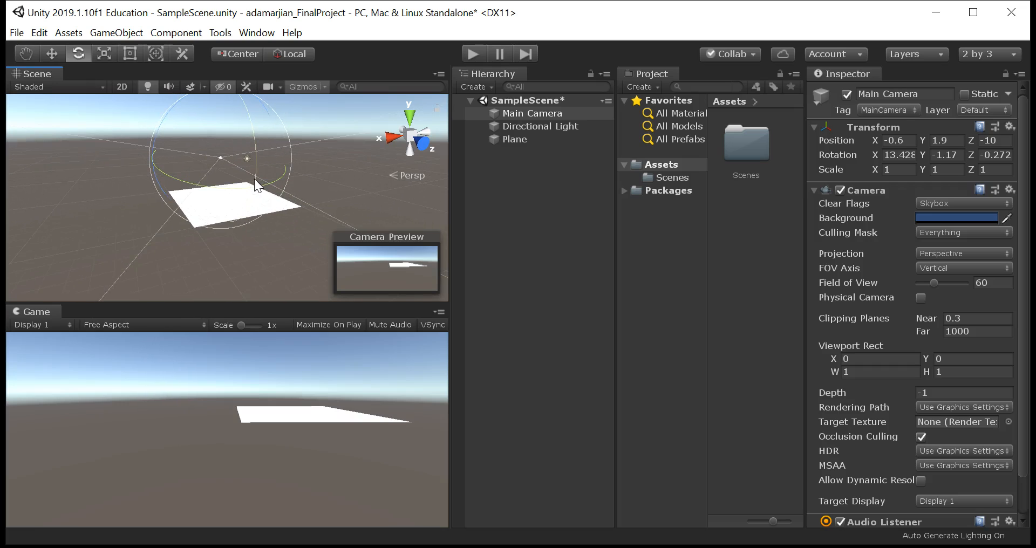
Inspect the scene from shifted and orbited viewpoints, with the Plane selected and framed
{"action": "middle_click_drag", "start_coordinate": [259, 154], "coordinate": [241, 163]}
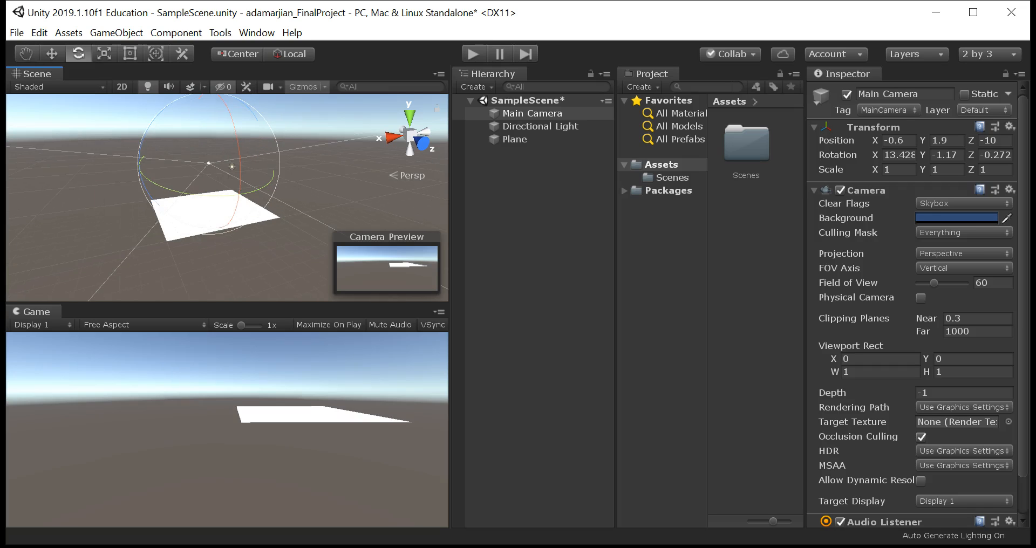
{"action": "middle_click_drag", "start_coordinate": [183, 203], "coordinate": [202, 189]}
{"action": "middle_click_drag", "start_coordinate": [233, 169], "coordinate": [187, 167]}
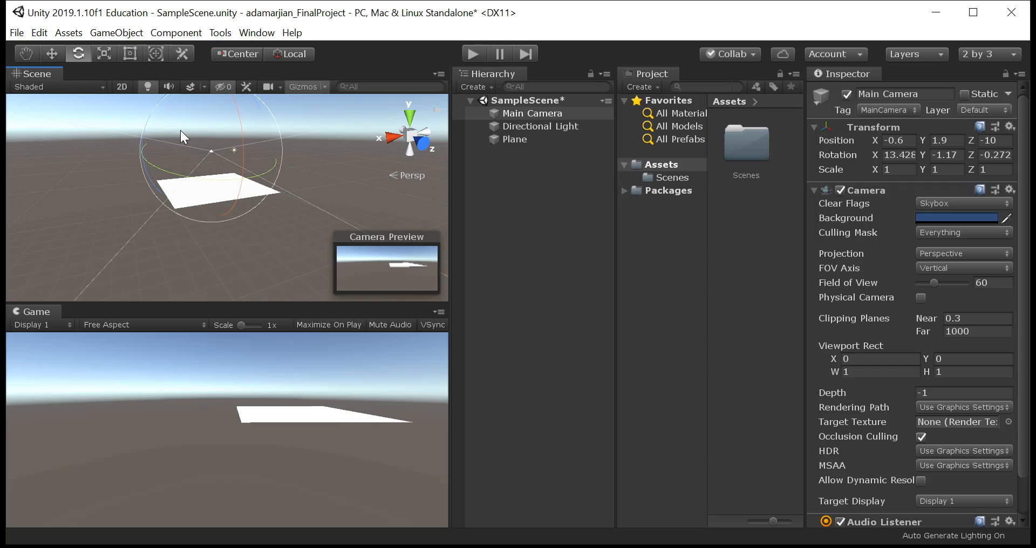
{"action": "left_click_drag", "start_coordinate": [171, 146], "coordinate": [232, 185], "text": "alt"}
{"action": "left_click", "coordinate": [216, 192]}
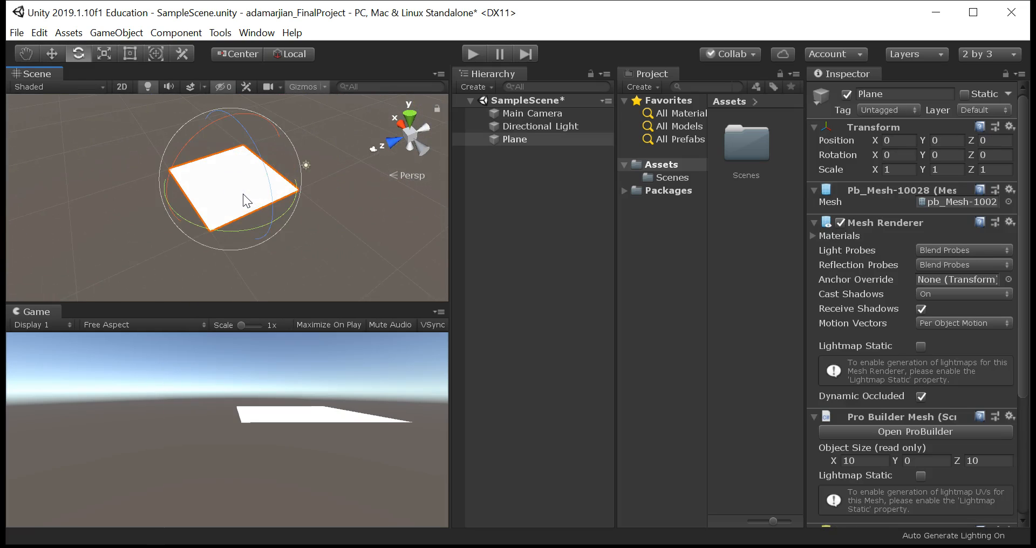
{"action": "key", "text": "f"}
{"action": "left_click_drag", "start_coordinate": [230, 218], "coordinate": [410, 206], "text": "alt"}
{"action": "right_click_drag", "start_coordinate": [410, 206], "coordinate": [254, 186], "text": "alt"}
{"action": "middle_click_drag", "start_coordinate": [254, 186], "coordinate": [254, 134]}
{"action": "mouse_move", "coordinate": [254, 135]}
{"action": "left_mouse_down", "text": "alt"}
{"action": "mouse_move", "coordinate": [287, 153]}
{"action": "mouse_move", "coordinate": [237, 146]}
{"action": "left_mouse_up", "text": "alt"}
{"action": "middle_click_drag", "start_coordinate": [237, 146], "coordinate": [233, 192]}
{"action": "left_click_drag", "start_coordinate": [234, 192], "coordinate": [232, 213], "text": "alt"}
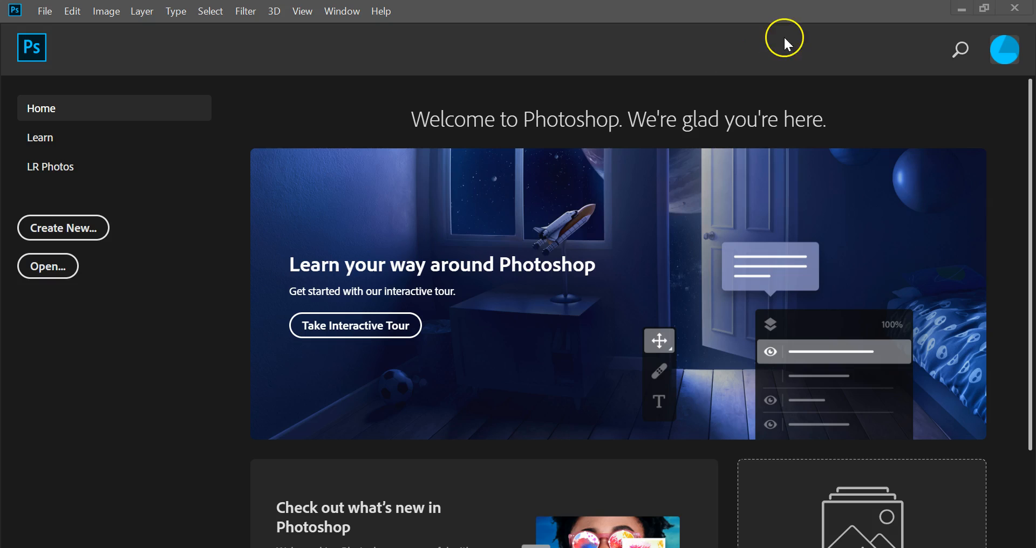
Switch to Photoshop, create a blank HDTV 1080p document of 1920 × 1080 px at 72 ppi, and hide its guides
{"action": "left_click", "coordinate": [44, 19]}
{"action": "left_click", "coordinate": [47, 27]}
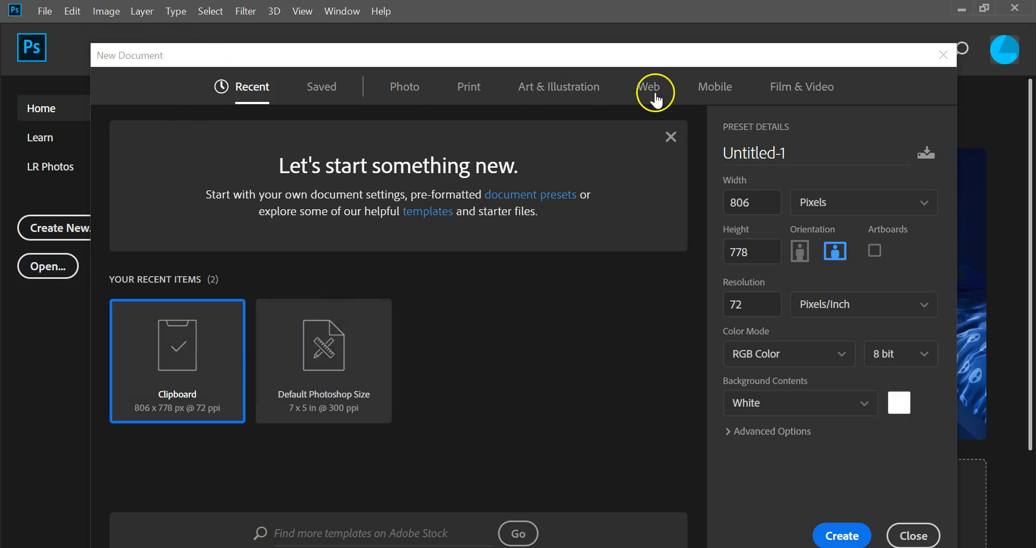
{"action": "left_click", "coordinate": [817, 93]}
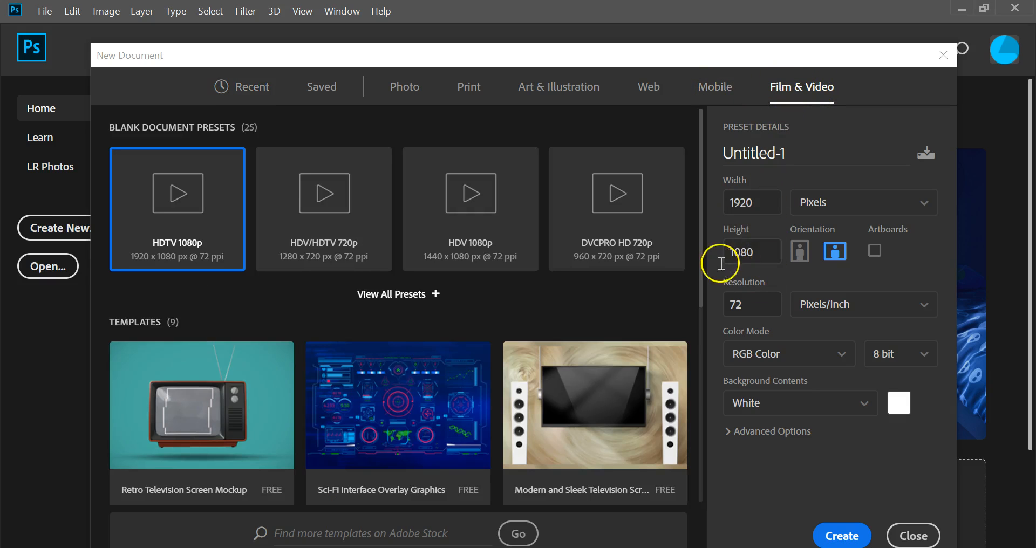
{"action": "left_click", "coordinate": [852, 534]}
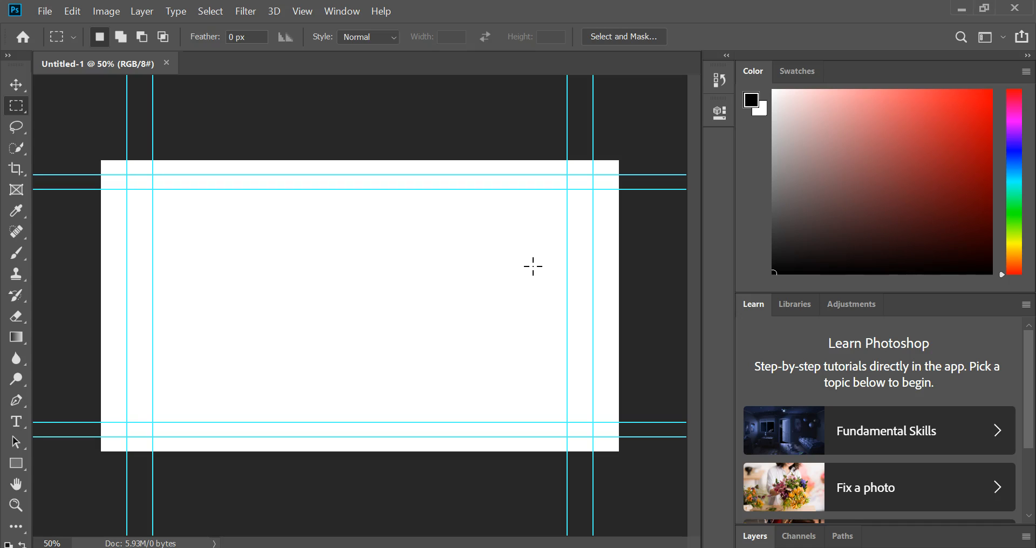
{"action": "key", "text": "ctrl+semicolon"}
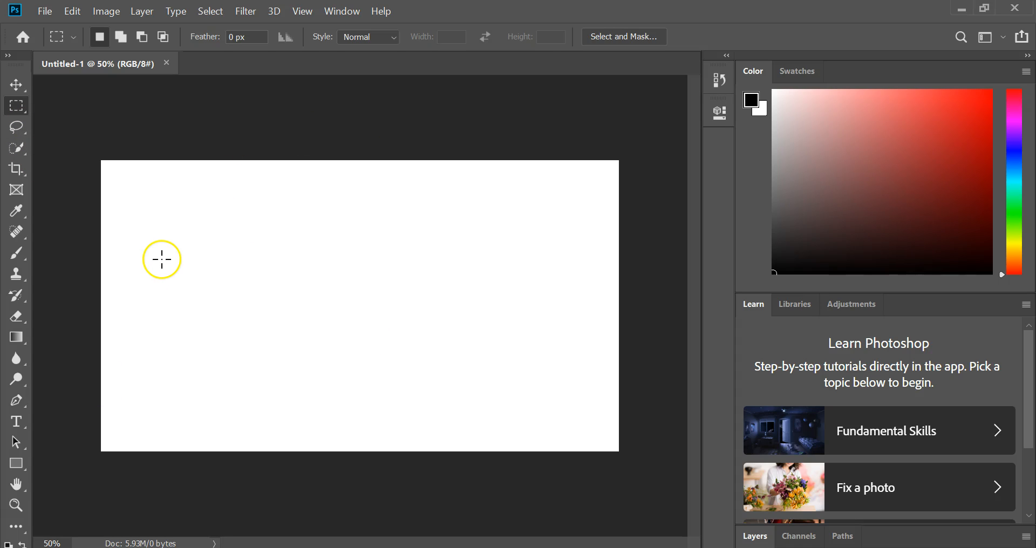
Activate the Brush tool, try larger and smaller sizes ending at 15, and expand the Layers panel
{"action": "key", "text": "b"}
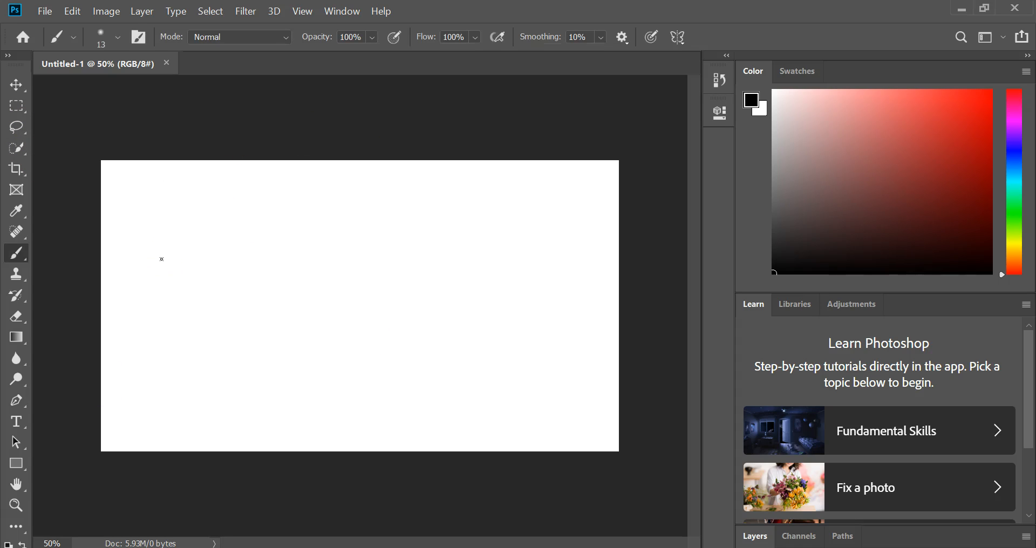
{"action": "key", "text": "bracketright"}
{"action": "key", "text": "bracketright"}
{"action": "key", "text": "bracketright"}
{"action": "key", "text": "bracketright"}
{"action": "key", "text": "bracketright"}
{"action": "key", "text": "bracketright"}
{"action": "key", "text": "bracketright"}
{"action": "key", "text": "bracketright"}
{"action": "key", "text": "bracketleft"}
{"action": "key", "text": "bracketleft"}
{"action": "key", "text": "bracketleft"}
{"action": "key", "text": "bracketleft"}
{"action": "key", "text": "bracketleft"}
{"action": "key", "text": "bracketleft"}
{"action": "key", "text": "bracketleft"}
{"action": "key", "text": "bracketleft"}
{"action": "key", "text": "bracketleft"}
{"action": "left_click", "coordinate": [758, 536]}
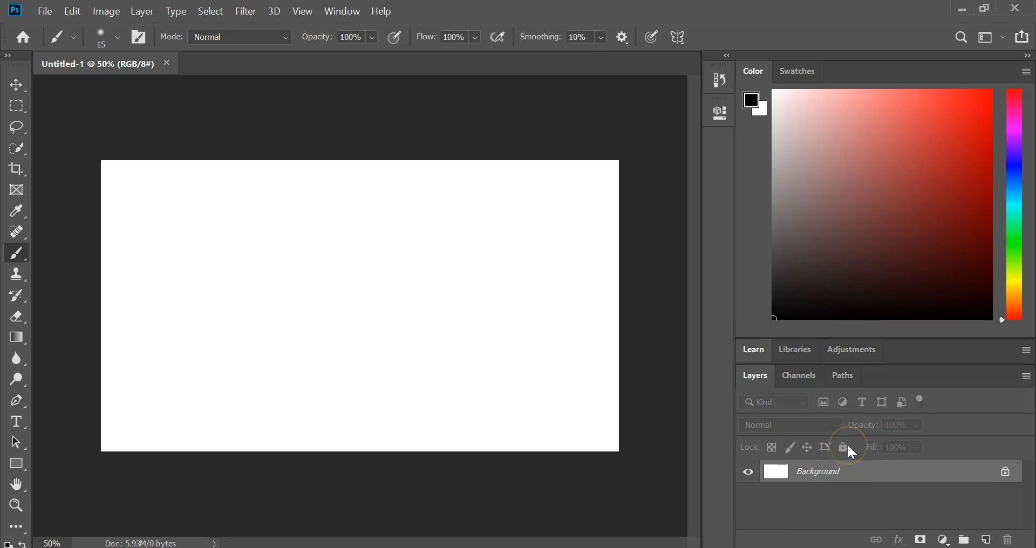
Add a new layer and paint a rectangular room outline in black with straight brush strokes just inside the canvas edges
{"action": "left_click", "coordinate": [986, 540]}
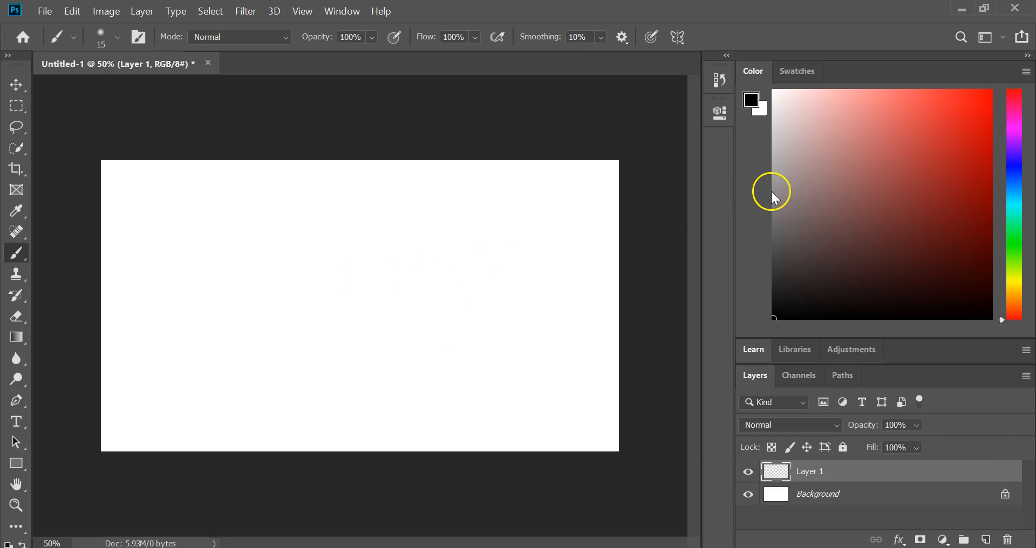
{"action": "left_click_drag", "start_coordinate": [804, 311], "coordinate": [764, 313]}
{"action": "left_click", "coordinate": [111, 174]}
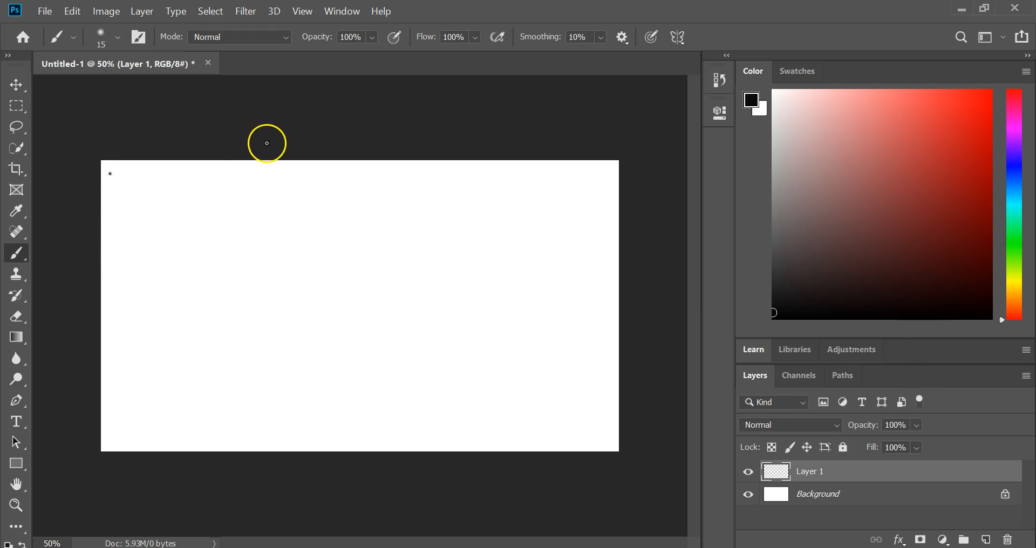
{"action": "left_click", "coordinate": [110, 443], "text": "shift"}
{"action": "left_click", "coordinate": [602, 442], "text": "shift"}
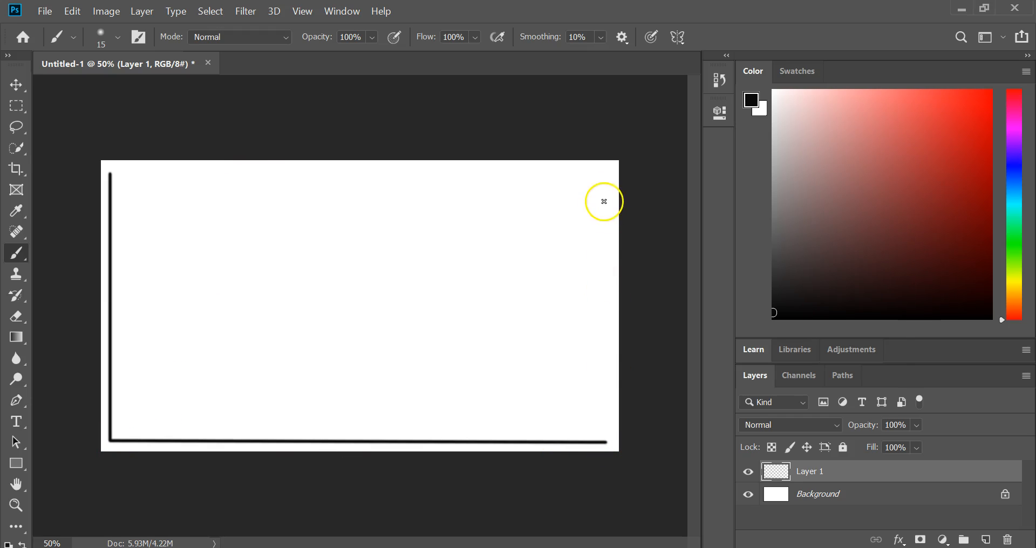
{"action": "left_click", "coordinate": [602, 171], "text": "shift"}
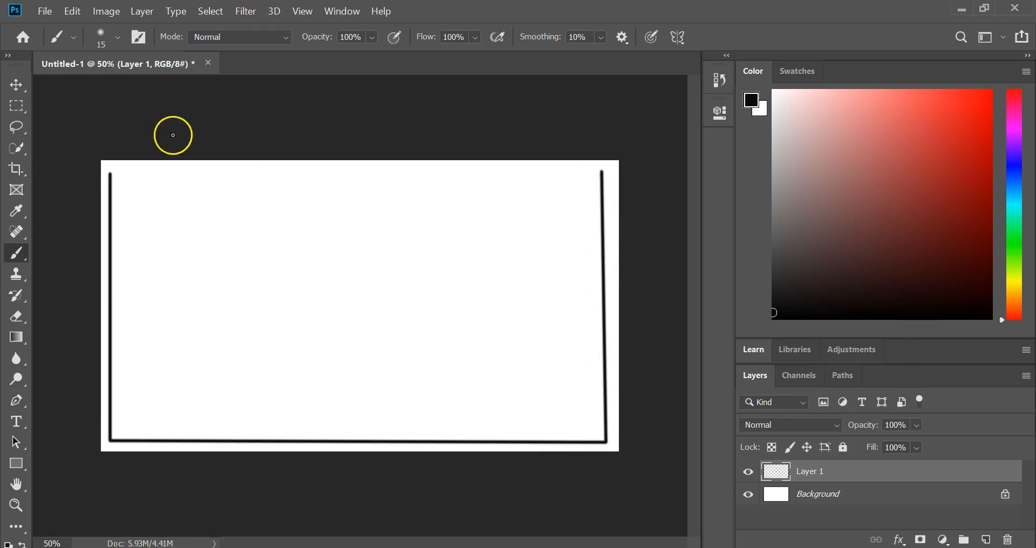
{"action": "left_click", "coordinate": [112, 173], "text": "shift"}
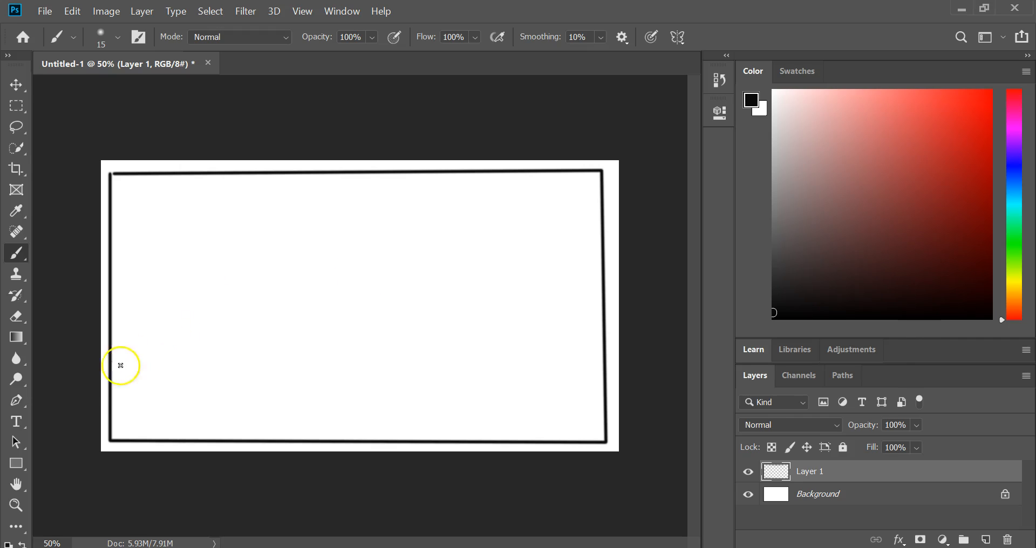
Sketch a bed with a pillow and the label "Bed" against the left wall, with an upright rectangle above and below it
{"action": "mouse_move", "coordinate": [124, 281]}
{"action": "left_mouse_down"}
{"action": "mouse_move", "coordinate": [130, 332]}
{"action": "mouse_move", "coordinate": [227, 336]}
{"action": "mouse_move", "coordinate": [239, 308]}
{"action": "mouse_move", "coordinate": [122, 280]}
{"action": "left_mouse_up"}
{"action": "left_click", "coordinate": [130, 297]}
{"action": "mouse_move", "coordinate": [145, 329]}
{"action": "left_mouse_down"}
{"action": "mouse_move", "coordinate": [145, 301]}
{"action": "mouse_move", "coordinate": [131, 298]}
{"action": "mouse_move", "coordinate": [164, 317]}
{"action": "mouse_move", "coordinate": [194, 311]}
{"action": "mouse_move", "coordinate": [200, 322]}
{"action": "left_mouse_up"}
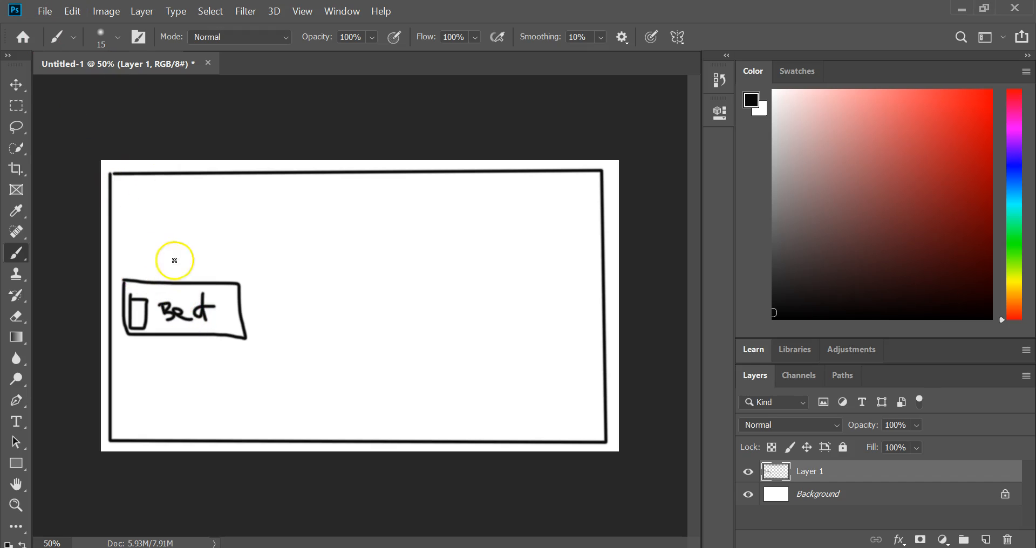
{"action": "mouse_move", "coordinate": [126, 187]}
{"action": "left_mouse_down"}
{"action": "mouse_move", "coordinate": [146, 270]}
{"action": "mouse_move", "coordinate": [171, 211]}
{"action": "mouse_move", "coordinate": [121, 197]}
{"action": "left_mouse_up"}
{"action": "mouse_move", "coordinate": [132, 358]}
{"action": "left_mouse_down"}
{"action": "mouse_move", "coordinate": [131, 432]}
{"action": "mouse_move", "coordinate": [176, 432]}
{"action": "mouse_move", "coordinate": [175, 368]}
{"action": "mouse_move", "coordinate": [131, 358]}
{"action": "left_mouse_up"}
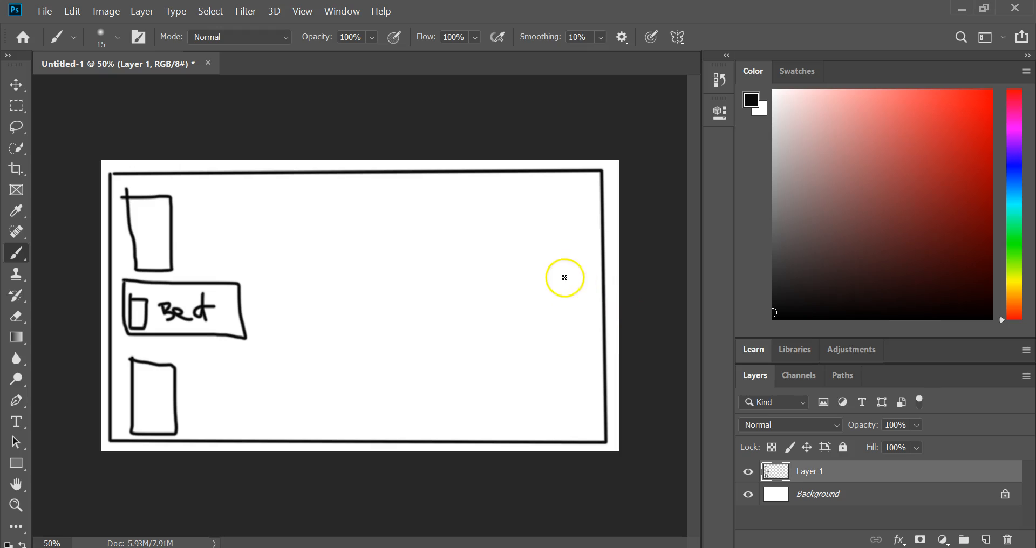
Sketch a narrow TV with an arrowed label by the right wall, plus a labelled console box with two wired controllers
{"action": "mouse_move", "coordinate": [579, 250]}
{"action": "left_mouse_down"}
{"action": "mouse_move", "coordinate": [581, 328]}
{"action": "mouse_move", "coordinate": [583, 252]}
{"action": "left_mouse_up"}
{"action": "mouse_move", "coordinate": [538, 290]}
{"action": "left_mouse_down"}
{"action": "mouse_move", "coordinate": [553, 306]}
{"action": "mouse_move", "coordinate": [561, 280]}
{"action": "mouse_move", "coordinate": [576, 300]}
{"action": "left_mouse_up"}
{"action": "left_click_drag", "start_coordinate": [566, 292], "coordinate": [576, 300]}
{"action": "mouse_move", "coordinate": [551, 331]}
{"action": "left_mouse_down"}
{"action": "mouse_move", "coordinate": [565, 359]}
{"action": "mouse_move", "coordinate": [572, 330]}
{"action": "mouse_move", "coordinate": [550, 326]}
{"action": "left_mouse_up"}
{"action": "mouse_move", "coordinate": [559, 370]}
{"action": "left_mouse_down"}
{"action": "mouse_move", "coordinate": [553, 380]}
{"action": "mouse_move", "coordinate": [567, 383]}
{"action": "mouse_move", "coordinate": [555, 373]}
{"action": "mouse_move", "coordinate": [579, 360]}
{"action": "mouse_move", "coordinate": [578, 389]}
{"action": "left_mouse_up"}
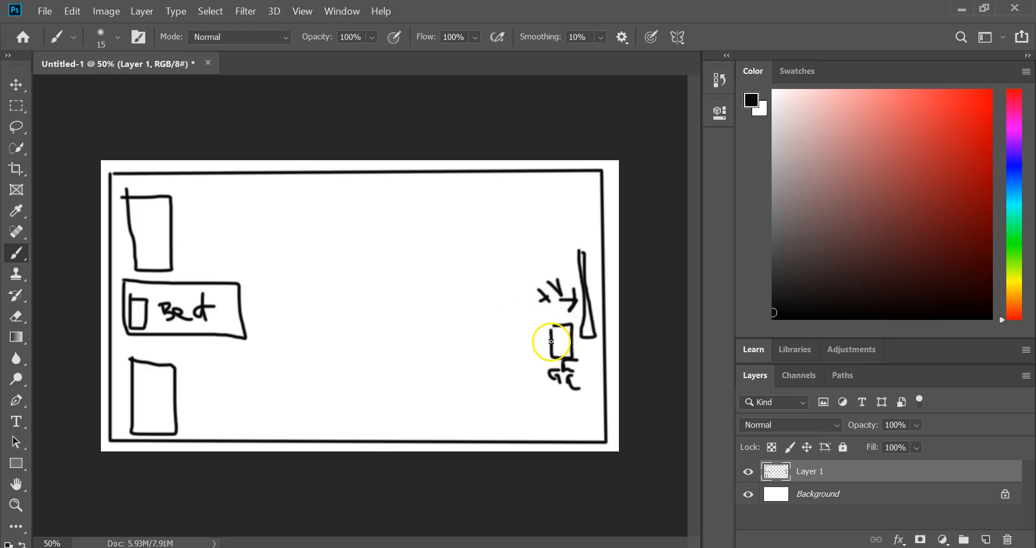
{"action": "mouse_move", "coordinate": [522, 323]}
{"action": "left_mouse_down"}
{"action": "mouse_move", "coordinate": [554, 343]}
{"action": "mouse_move", "coordinate": [511, 347]}
{"action": "mouse_move", "coordinate": [500, 363]}
{"action": "mouse_move", "coordinate": [497, 349]}
{"action": "mouse_move", "coordinate": [515, 348]}
{"action": "left_mouse_up"}
{"action": "mouse_move", "coordinate": [506, 317]}
{"action": "left_mouse_down"}
{"action": "mouse_move", "coordinate": [507, 330]}
{"action": "mouse_move", "coordinate": [520, 313]}
{"action": "mouse_move", "coordinate": [511, 310]}
{"action": "left_mouse_up"}
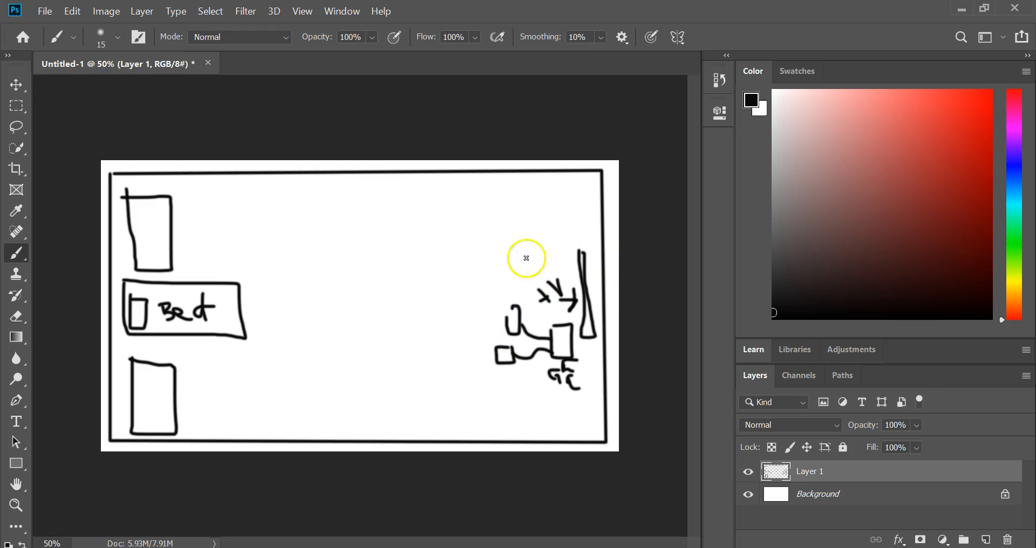
Sketch a four-bladed fan mid-room, a rug outline around the bed, nested rectangles by the lower wall and a door in the upper wall
{"action": "mouse_move", "coordinate": [397, 255]}
{"action": "left_mouse_down"}
{"action": "mouse_move", "coordinate": [346, 303]}
{"action": "mouse_move", "coordinate": [350, 333]}
{"action": "mouse_move", "coordinate": [403, 282]}
{"action": "mouse_move", "coordinate": [400, 268]}
{"action": "mouse_move", "coordinate": [394, 257]}
{"action": "mouse_move", "coordinate": [328, 274]}
{"action": "mouse_move", "coordinate": [397, 329]}
{"action": "mouse_move", "coordinate": [415, 317]}
{"action": "mouse_move", "coordinate": [363, 282]}
{"action": "mouse_move", "coordinate": [352, 260]}
{"action": "mouse_move", "coordinate": [369, 303]}
{"action": "mouse_move", "coordinate": [362, 291]}
{"action": "left_mouse_up"}
{"action": "mouse_move", "coordinate": [185, 282]}
{"action": "left_mouse_down"}
{"action": "mouse_move", "coordinate": [221, 254]}
{"action": "mouse_move", "coordinate": [266, 287]}
{"action": "mouse_move", "coordinate": [272, 354]}
{"action": "mouse_move", "coordinate": [188, 351]}
{"action": "mouse_move", "coordinate": [184, 329]}
{"action": "left_mouse_up"}
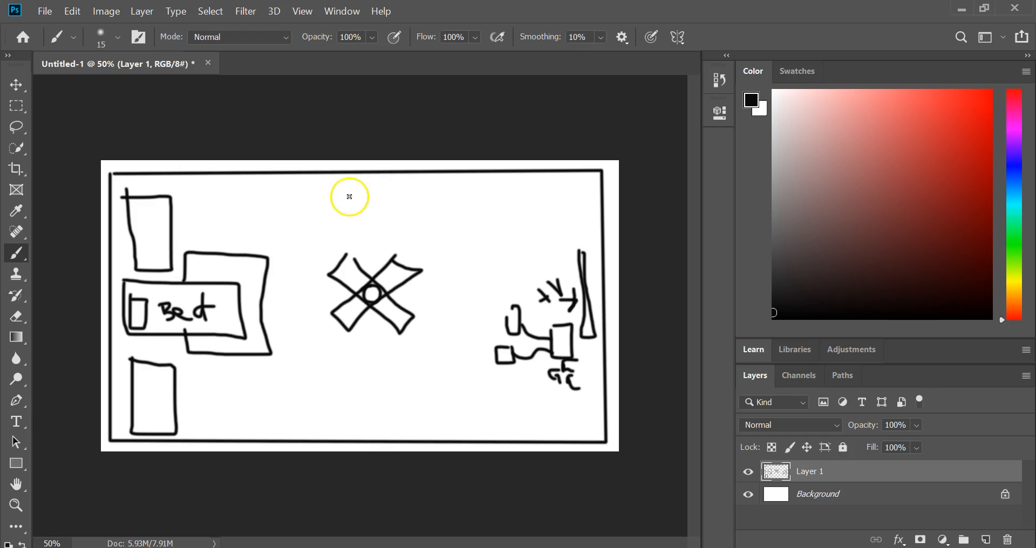
{"action": "mouse_move", "coordinate": [328, 403]}
{"action": "left_mouse_down"}
{"action": "mouse_move", "coordinate": [331, 422]}
{"action": "mouse_move", "coordinate": [407, 428]}
{"action": "mouse_move", "coordinate": [404, 388]}
{"action": "mouse_move", "coordinate": [326, 389]}
{"action": "mouse_move", "coordinate": [325, 420]}
{"action": "mouse_move", "coordinate": [381, 419]}
{"action": "mouse_move", "coordinate": [346, 398]}
{"action": "left_mouse_up"}
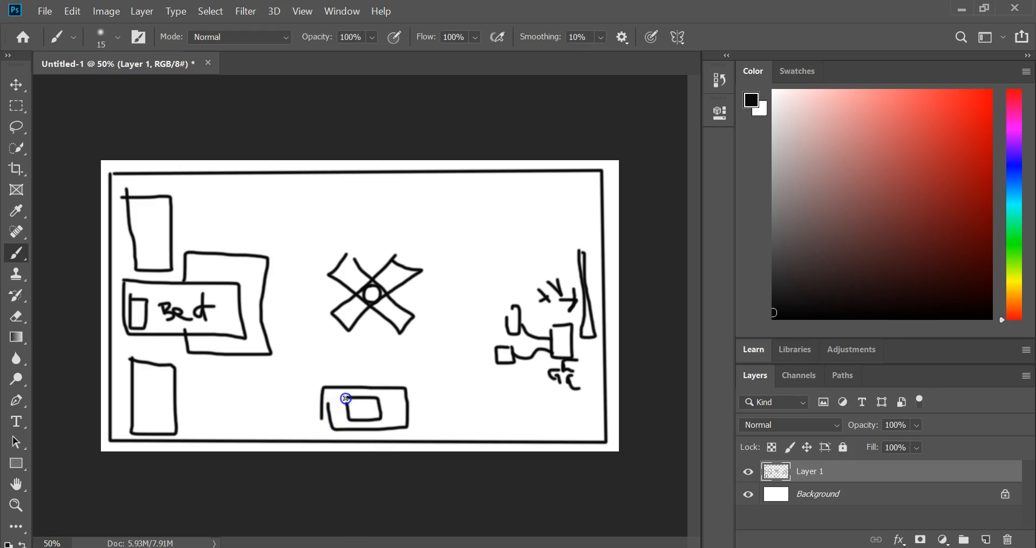
{"action": "mouse_move", "coordinate": [456, 172]}
{"action": "left_mouse_down"}
{"action": "mouse_move", "coordinate": [497, 210]}
{"action": "mouse_move", "coordinate": [496, 172]}
{"action": "left_mouse_up"}
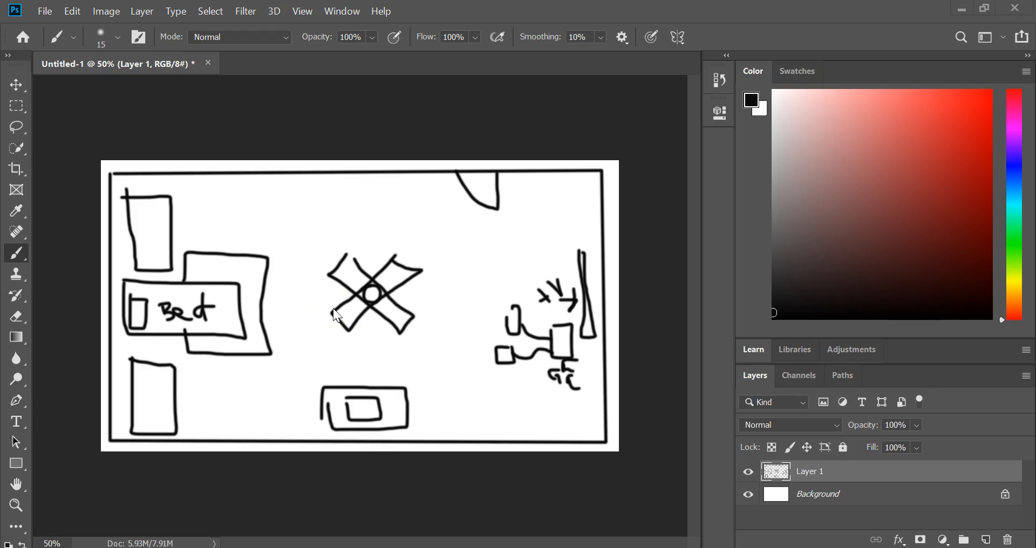
Switch to Google Chrome, search for "bedroom concept art", and examine the image results for reference
{"action": "right_click", "coordinate": [342, 529]}
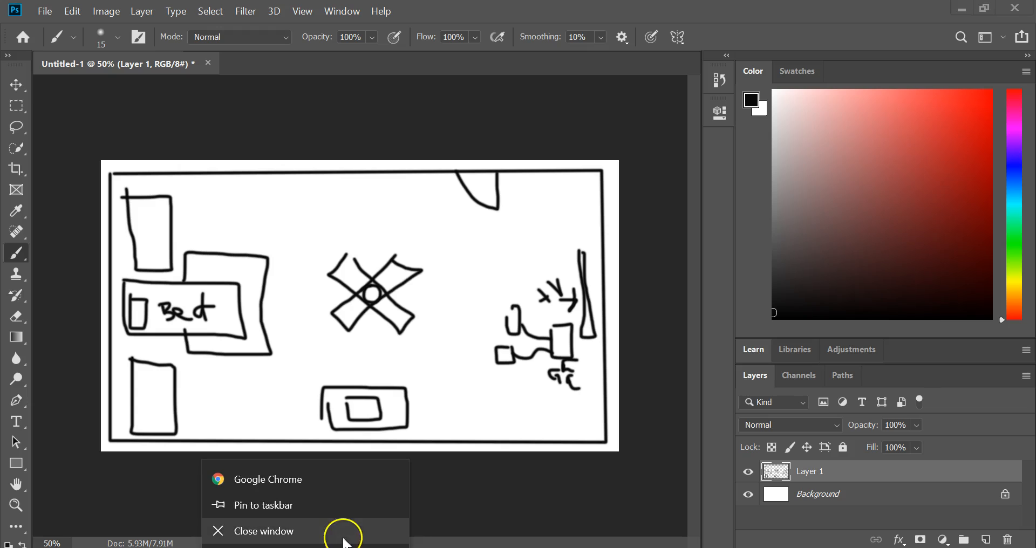
{"action": "left_click", "coordinate": [297, 478]}
{"action": "left_click", "coordinate": [805, 27]}
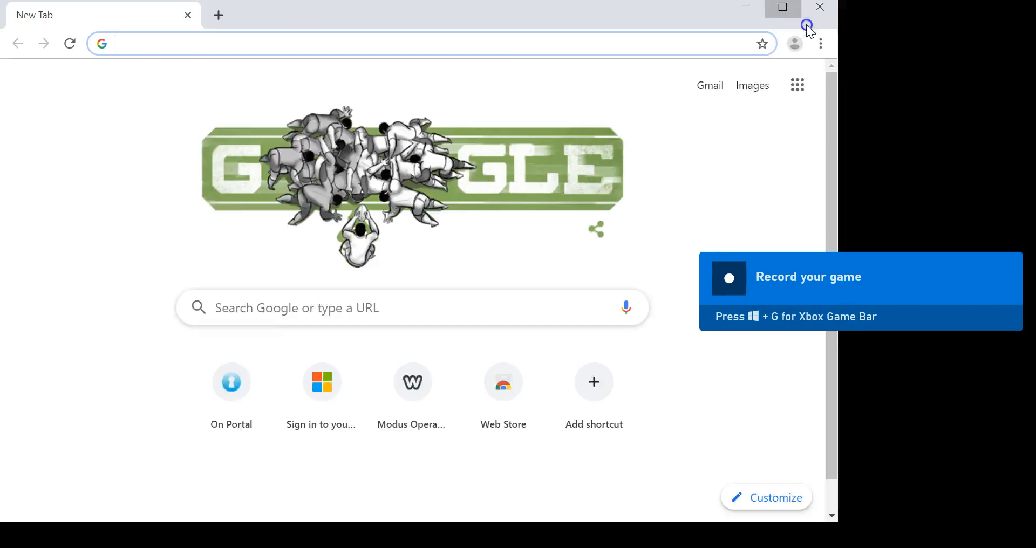
{"action": "type", "text": "b"}
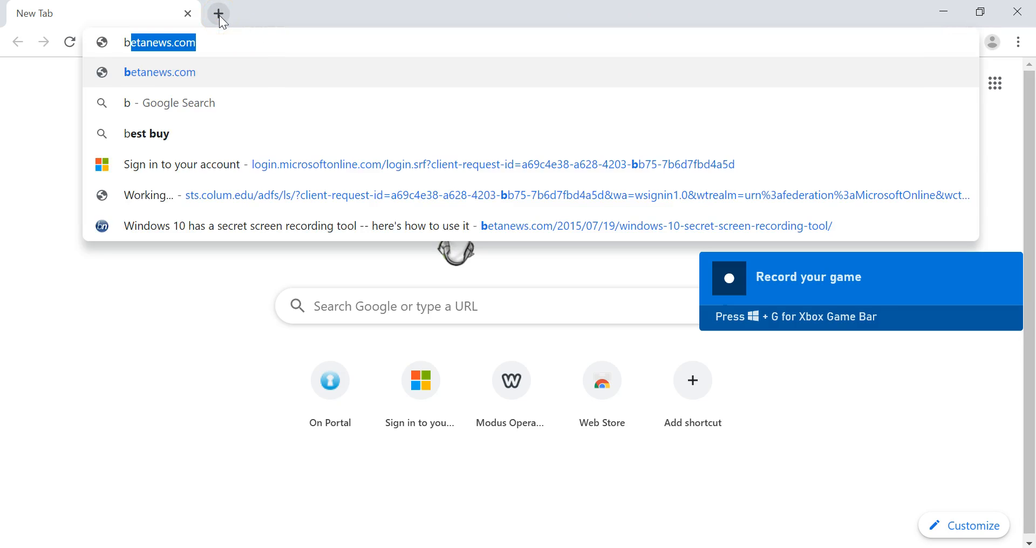
{"action": "type", "text": "edroom concept ar"}
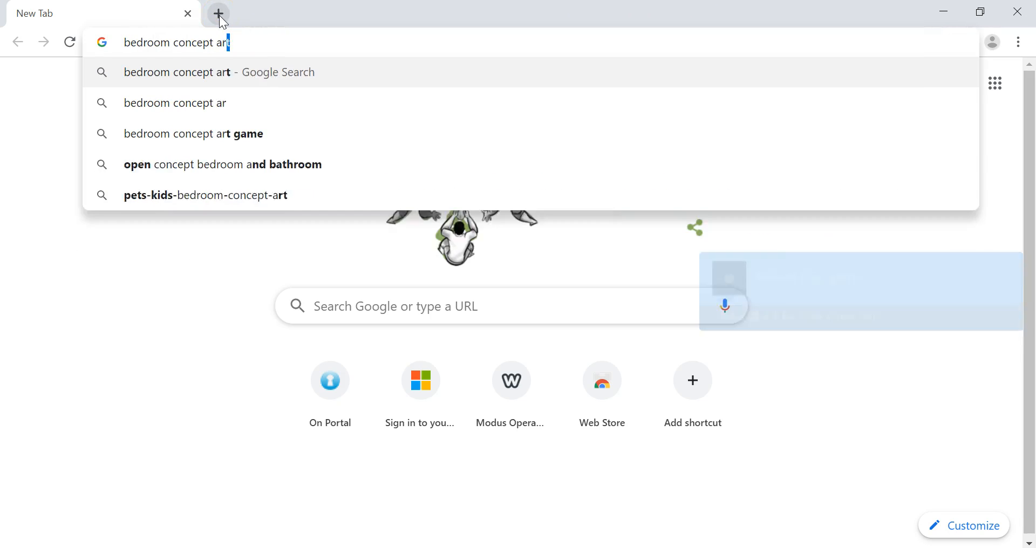
{"action": "key", "text": "Return"}
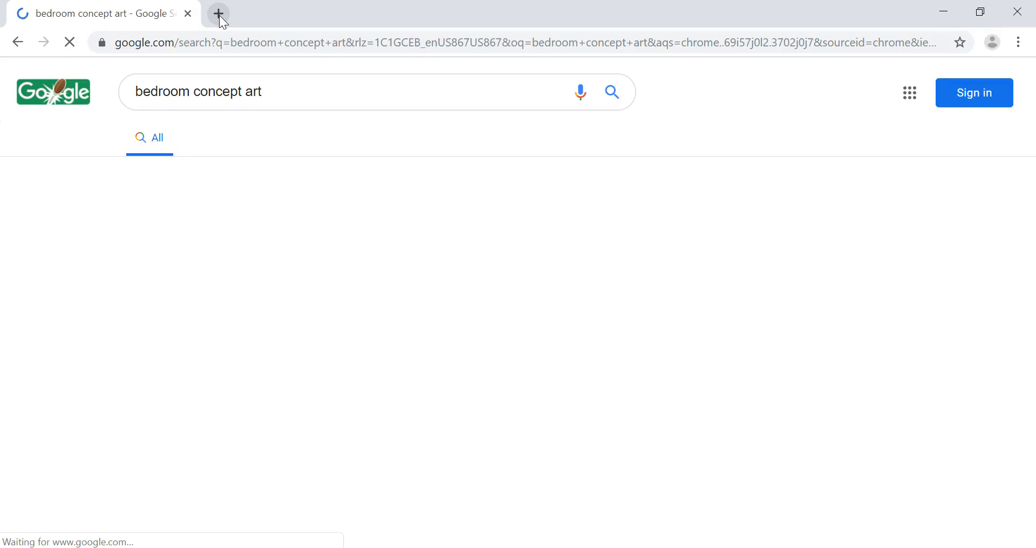
{"action": "left_click", "coordinate": [243, 272]}
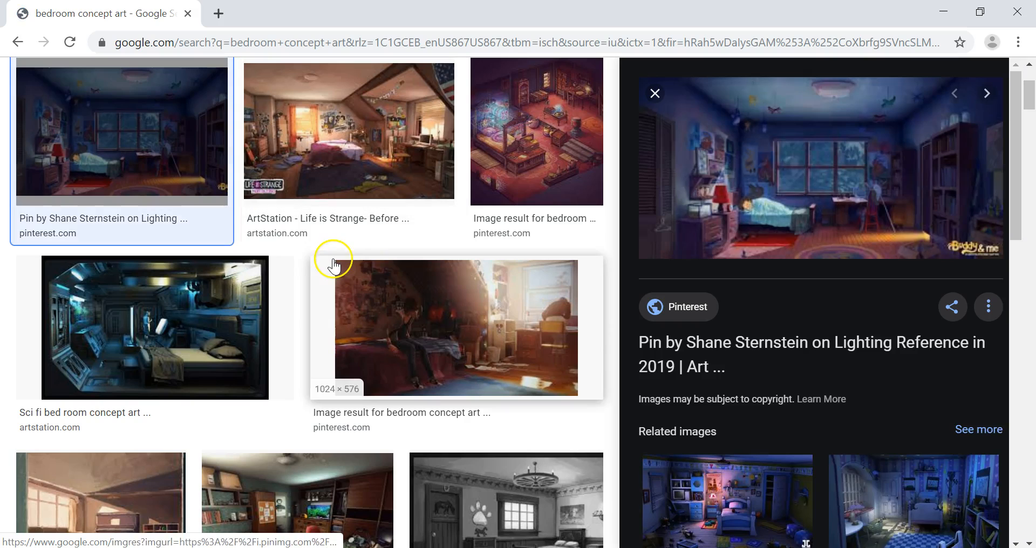
{"action": "left_click", "coordinate": [595, 132]}
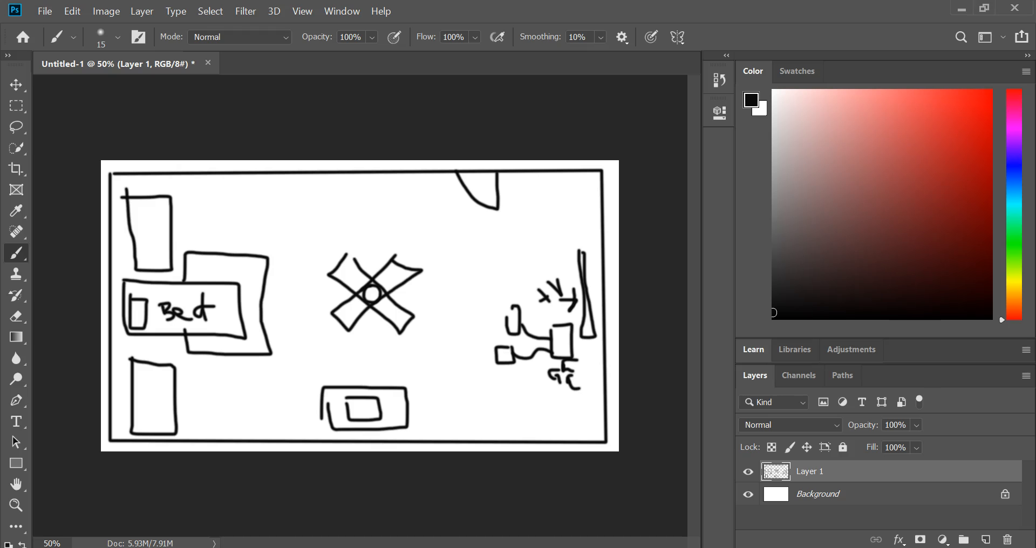
Start saving the Photoshop floor-plan sketch under a new name, with the Desktop as location and JPEG as format
{"action": "left_click", "coordinate": [44, 12]}
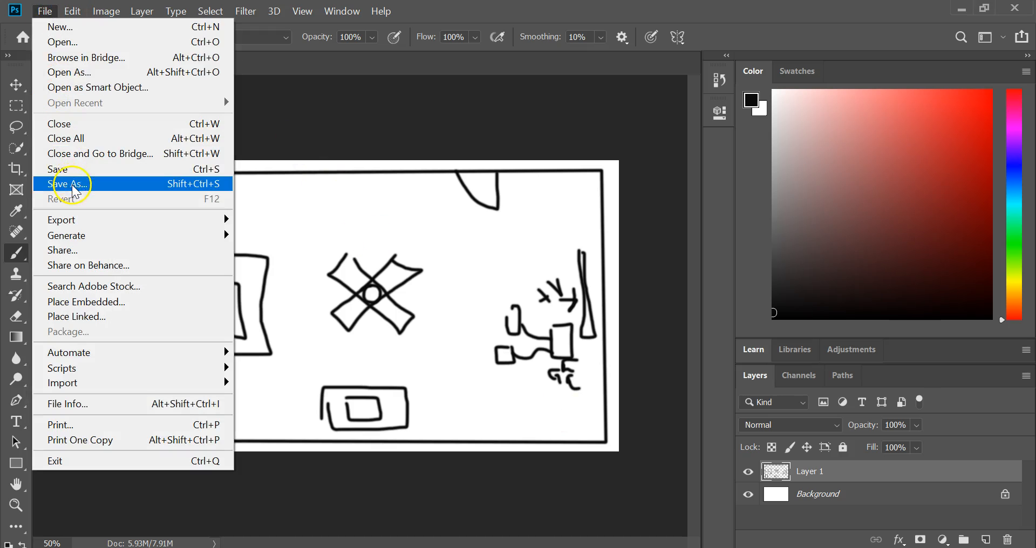
{"action": "left_click", "coordinate": [74, 184]}
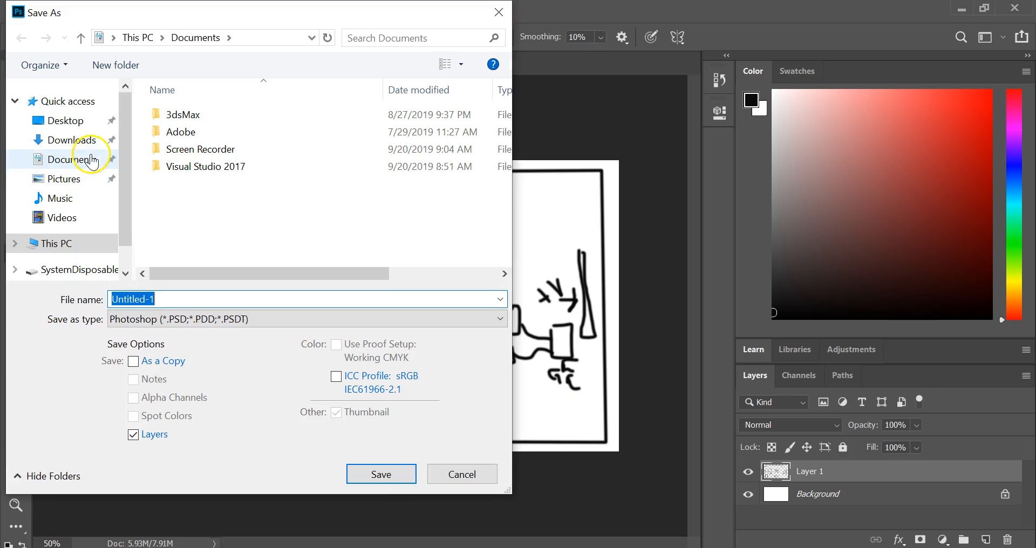
{"action": "left_click", "coordinate": [64, 120]}
{"action": "left_click", "coordinate": [166, 319]}
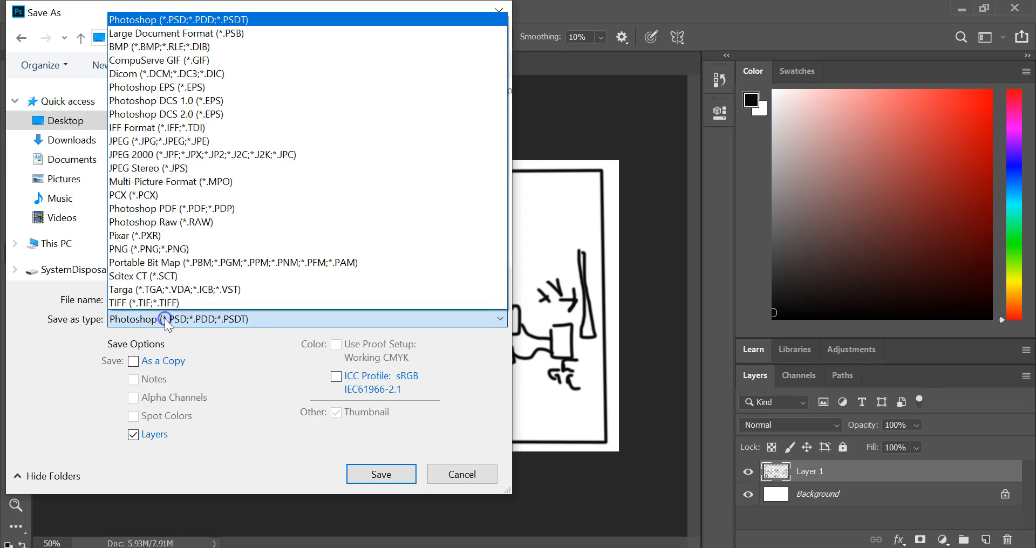
{"action": "left_click", "coordinate": [173, 141]}
Name the file Bedroom_Overheadmap and save it as a JPEG at quality 12 (Maximum)
{"action": "double_click", "coordinate": [129, 300]}
{"action": "type", "text": "Bedroom_OverheadMap"}
{"action": "key", "text": "BackSpace"}
{"action": "key", "text": "BackSpace"}
{"action": "key", "text": "BackSpace"}
{"action": "type", "text": "map"}
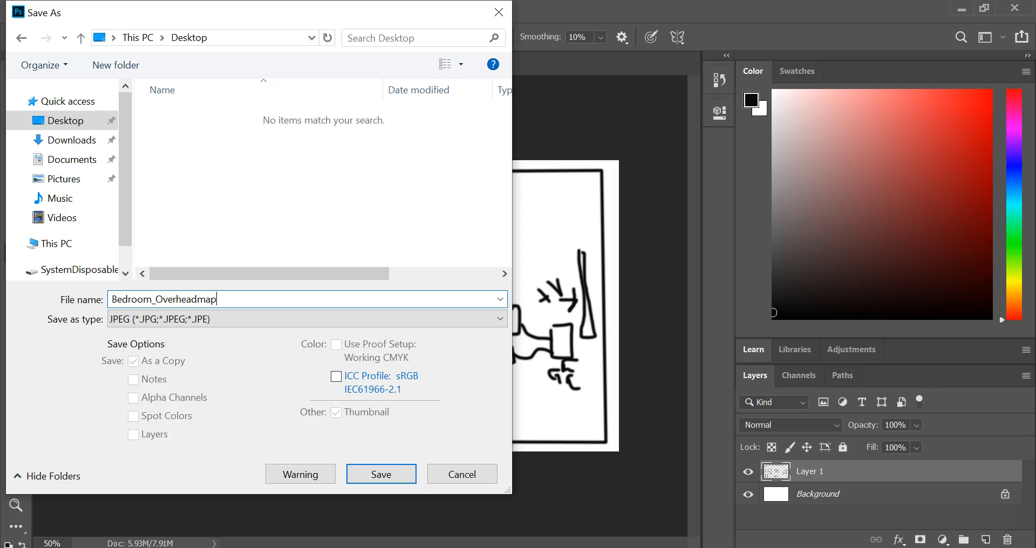
{"action": "left_click", "coordinate": [361, 481]}
{"action": "left_click_drag", "start_coordinate": [500, 190], "coordinate": [568, 193]}
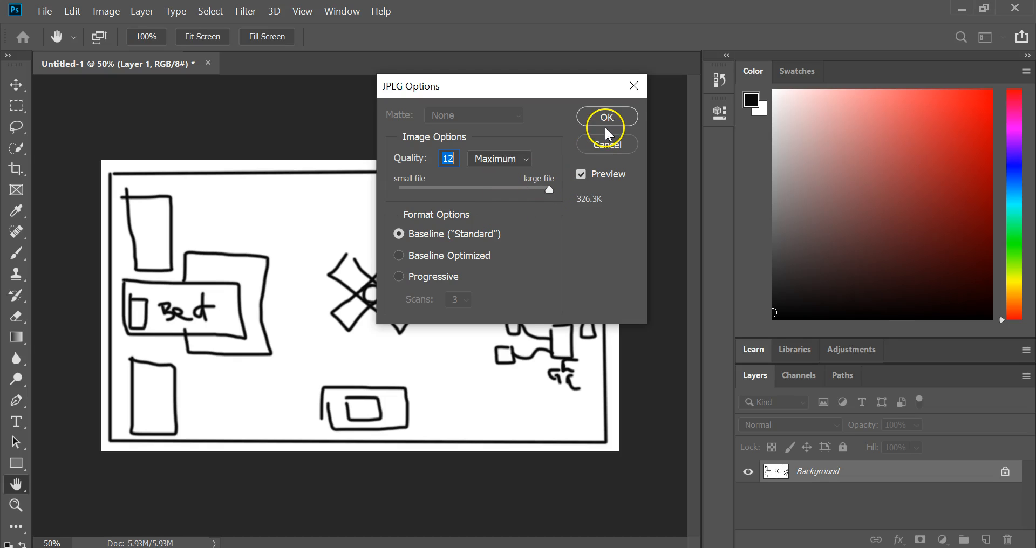
{"action": "left_click", "coordinate": [616, 110]}
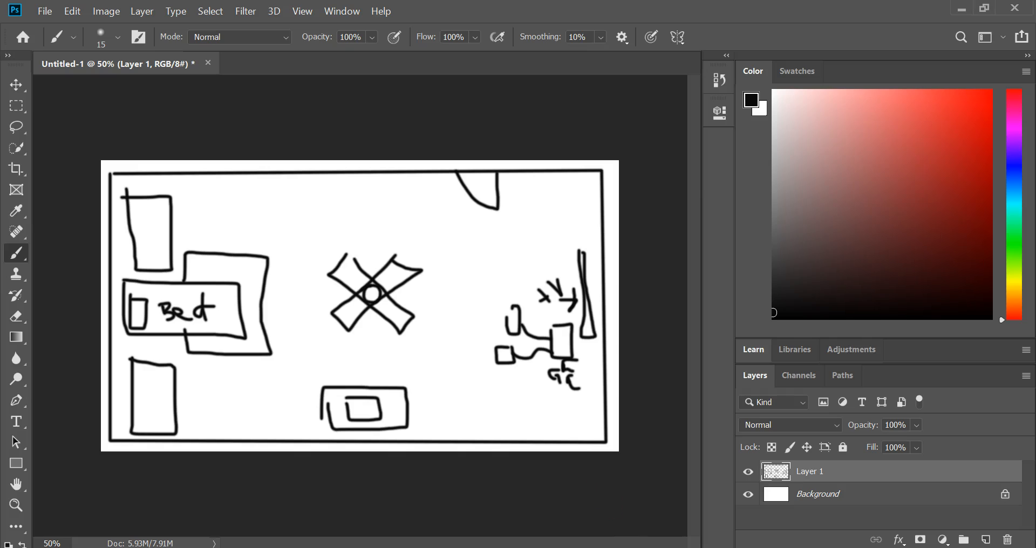
Switch to Unity and create a folder named Models inside the project's Assets folder
{"action": "key", "text": "alt+Tab"}
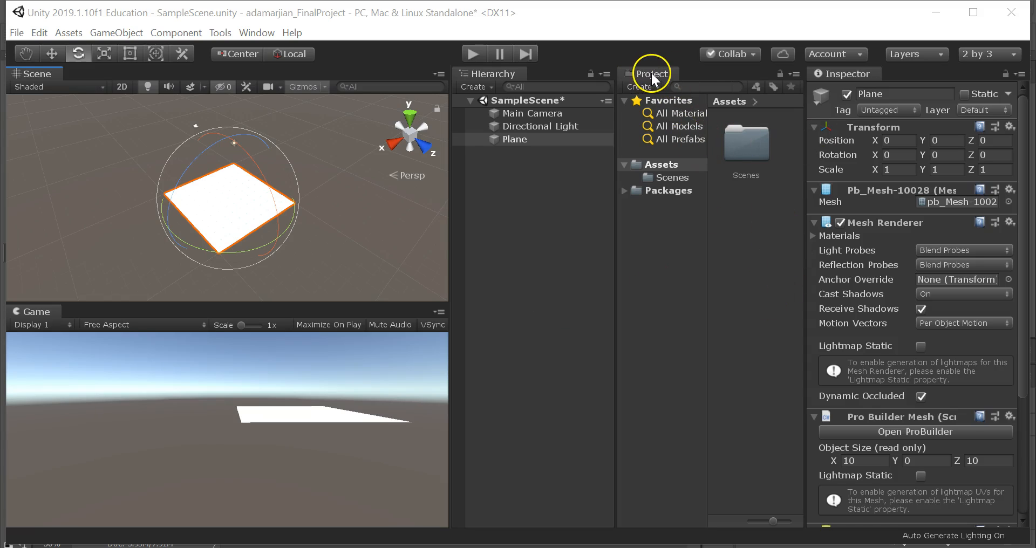
{"action": "left_click", "coordinate": [622, 165]}
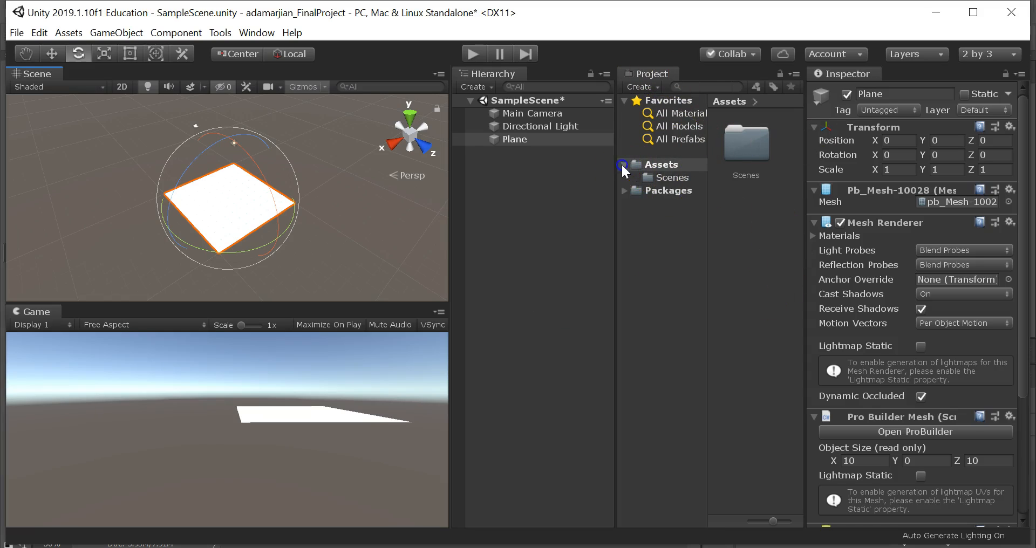
{"action": "right_click", "coordinate": [660, 168]}
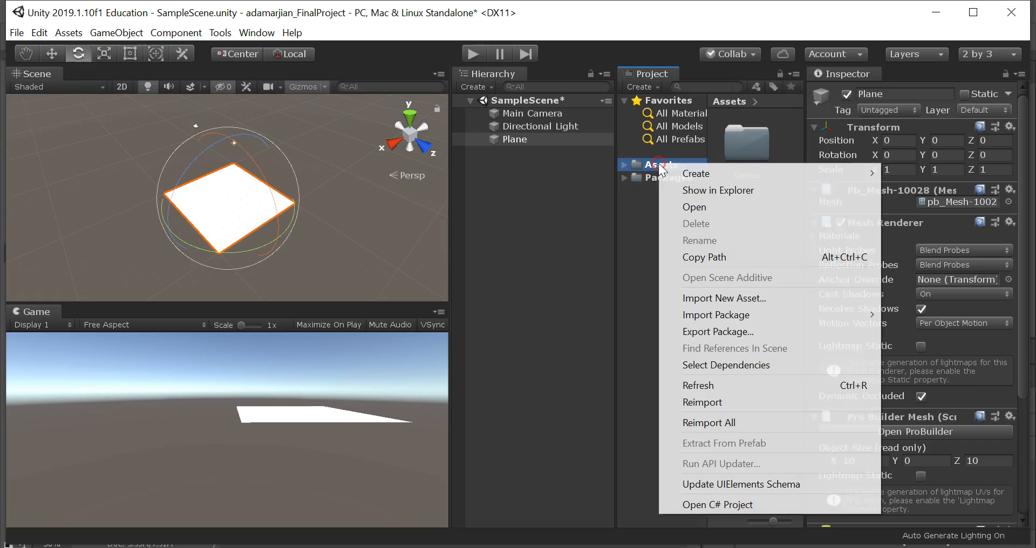
{"action": "mouse_move", "coordinate": [696, 175]}
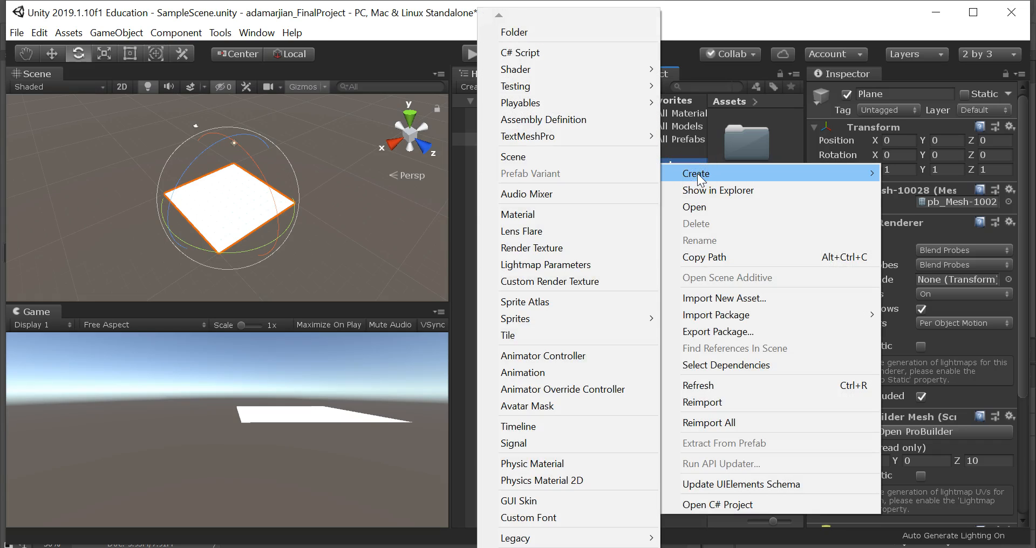
{"action": "left_click", "coordinate": [576, 33]}
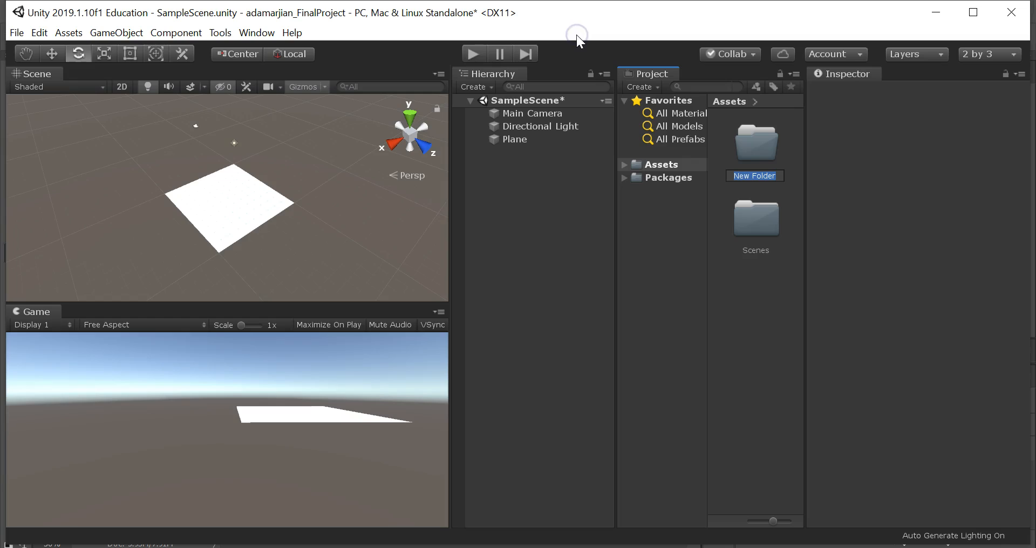
{"action": "type", "text": "Models"}
{"action": "key", "text": "Return"}
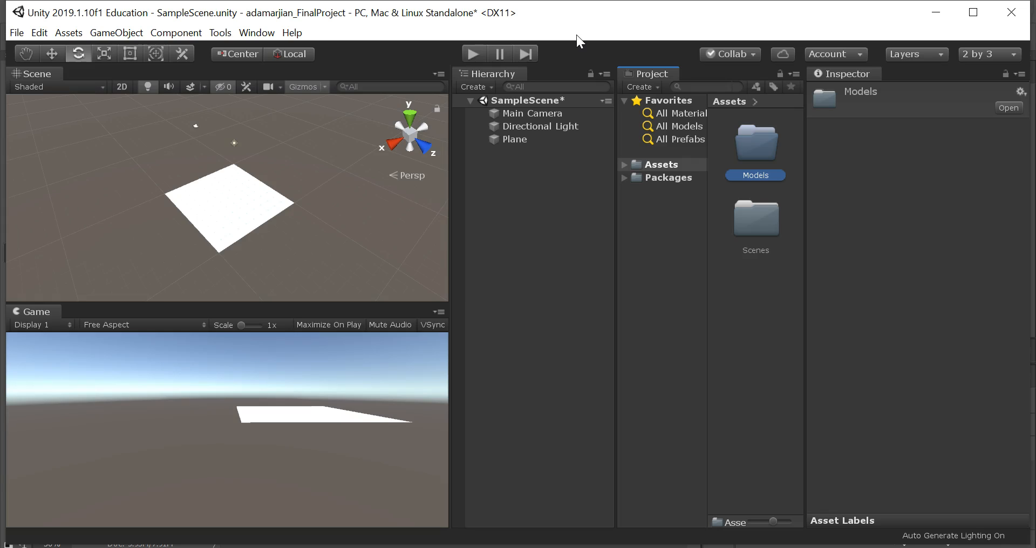
Create a subfolder named bedroom inside the Models folder and expand Models in the project's folder tree
{"action": "left_click", "coordinate": [760, 139]}
{"action": "double_click", "coordinate": [762, 143]}
{"action": "right_click", "coordinate": [761, 142]}
{"action": "mouse_move", "coordinate": [790, 149]}
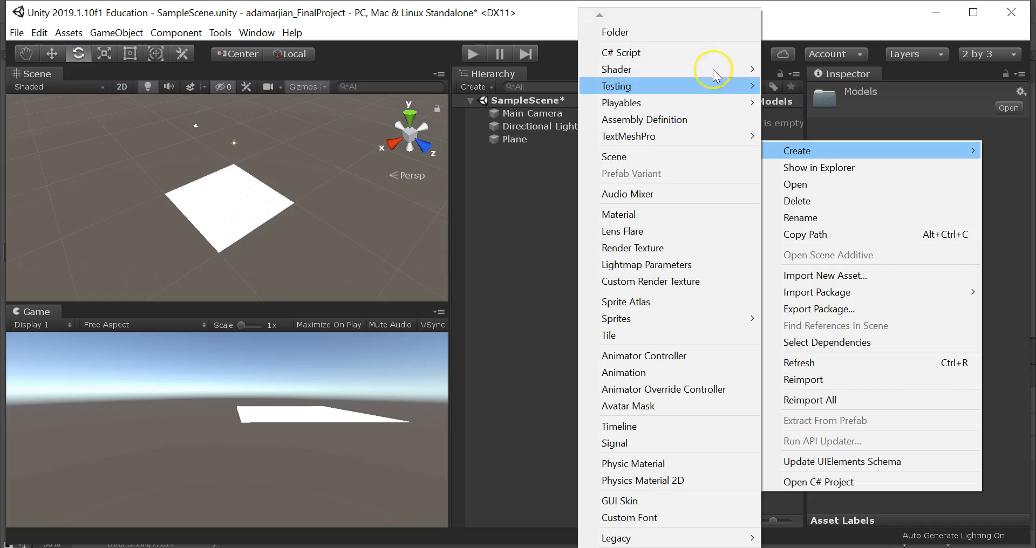
{"action": "left_click", "coordinate": [702, 32]}
{"action": "type", "text": "bedroom"}
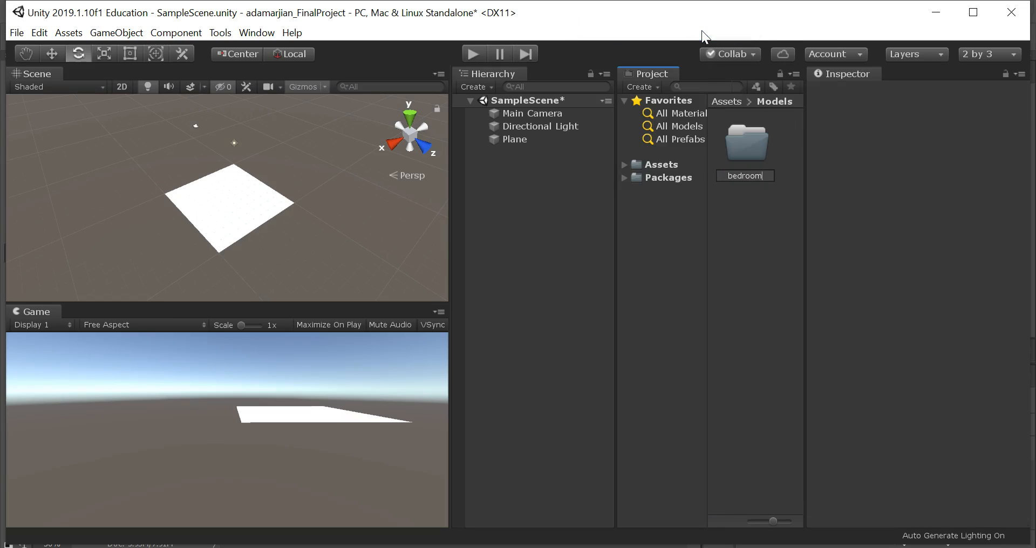
{"action": "key", "text": "Return"}
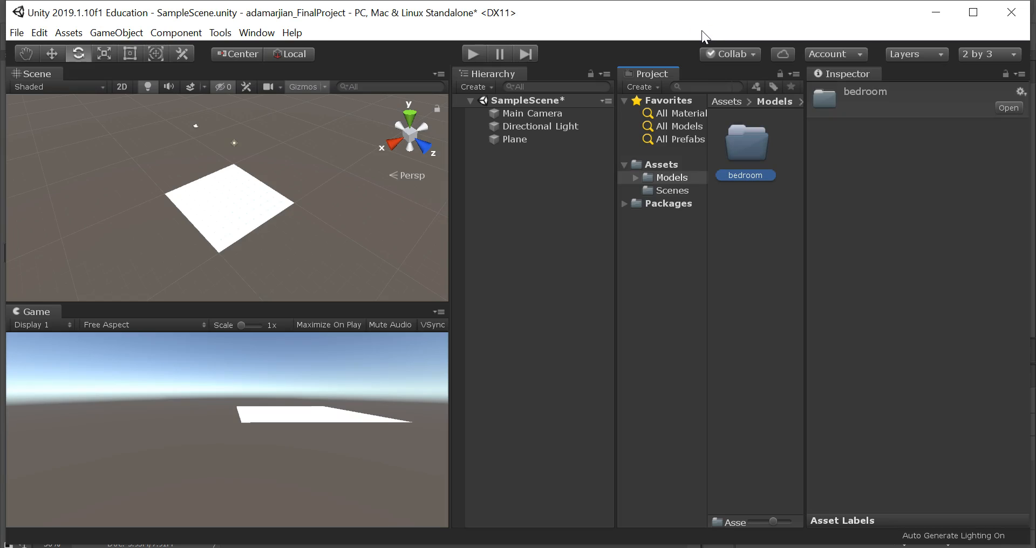
{"action": "left_click", "coordinate": [635, 176]}
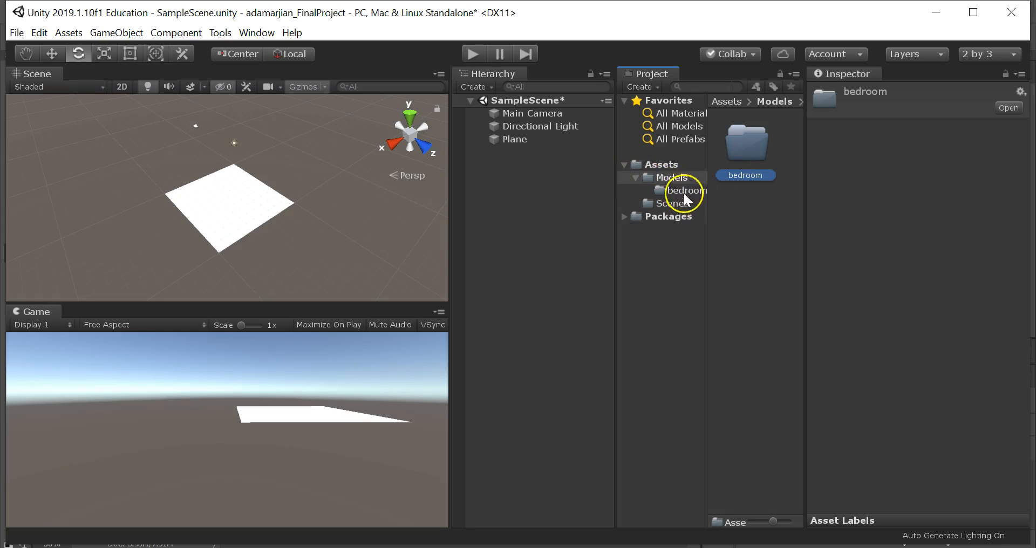
Create a folder named ref inside the bedroom folder
{"action": "double_click", "coordinate": [755, 145]}
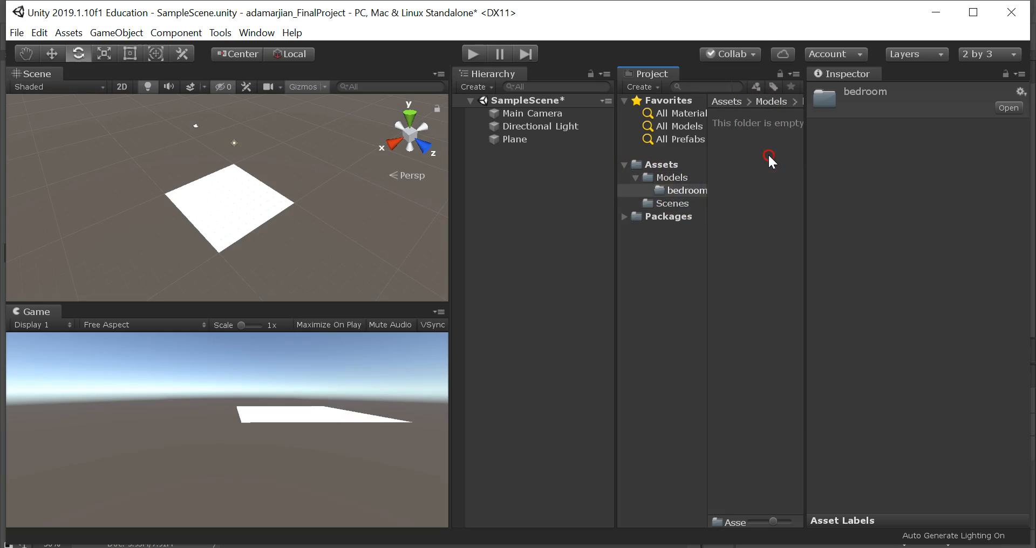
{"action": "right_click", "coordinate": [769, 155]}
{"action": "mouse_move", "coordinate": [805, 164]}
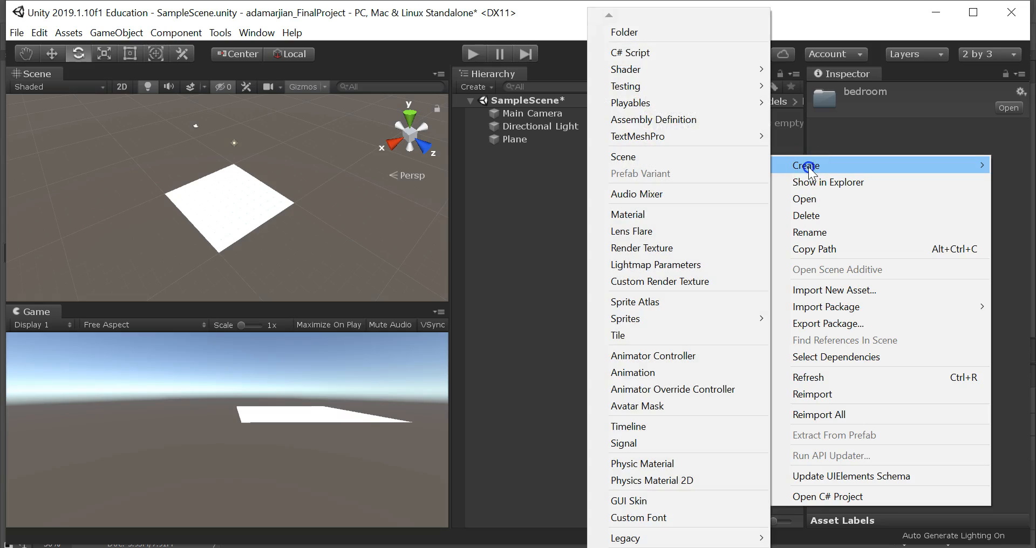
{"action": "left_click", "coordinate": [687, 31]}
{"action": "type", "text": "ref"}
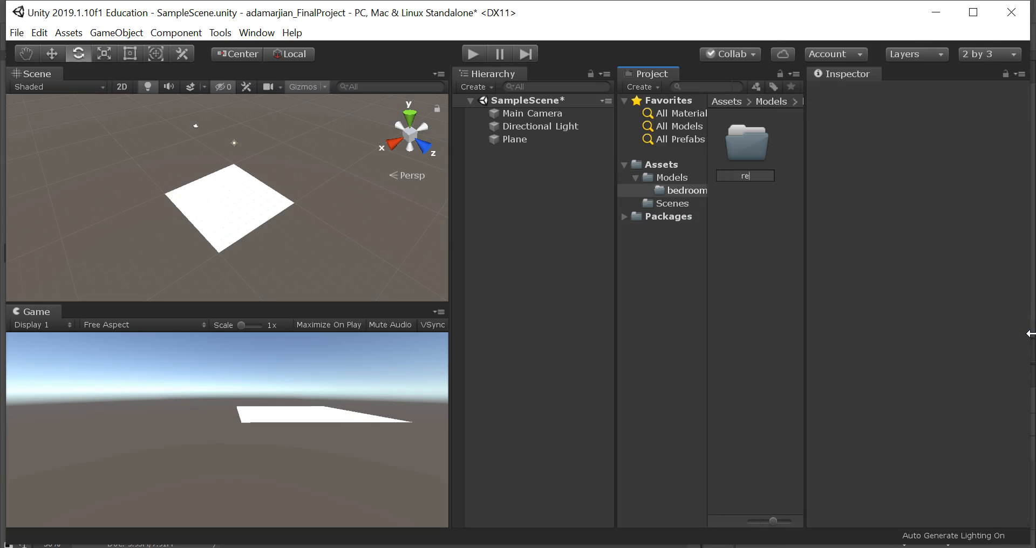
{"action": "key", "text": "Return"}
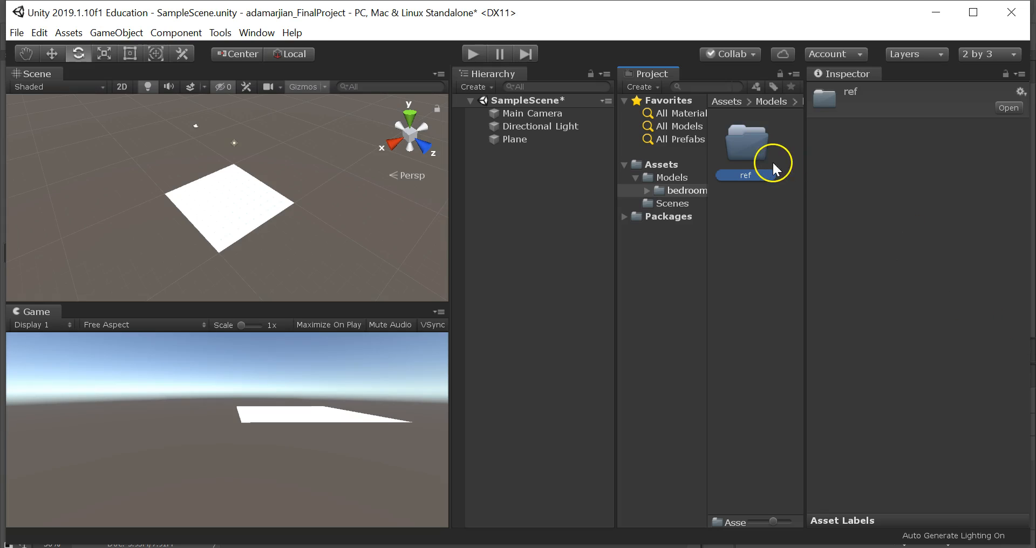
Import the Bedroom_Overheadmap image from the Desktop into the ref folder as a new asset
{"action": "right_click", "coordinate": [751, 139]}
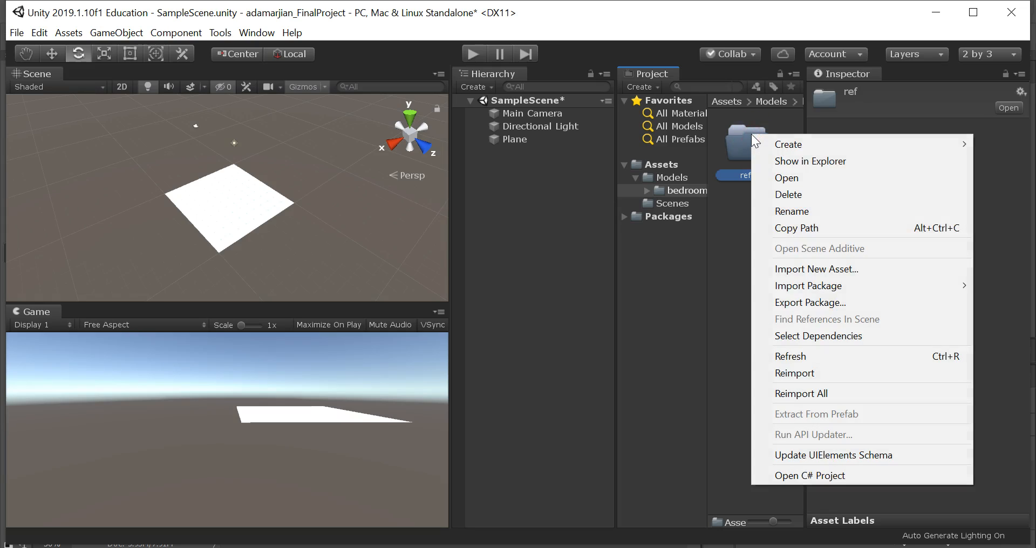
{"action": "left_click", "coordinate": [807, 271]}
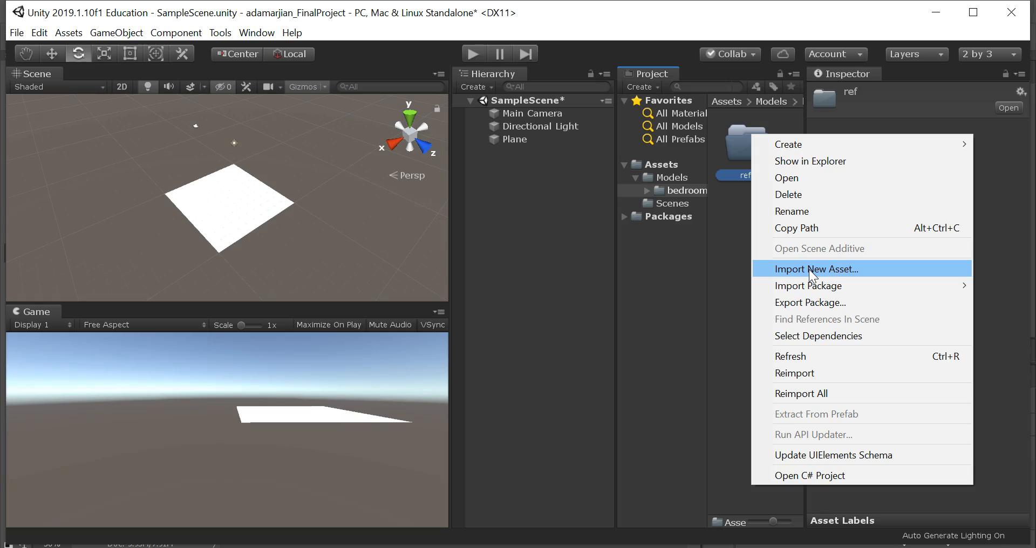
{"action": "left_click", "coordinate": [808, 268]}
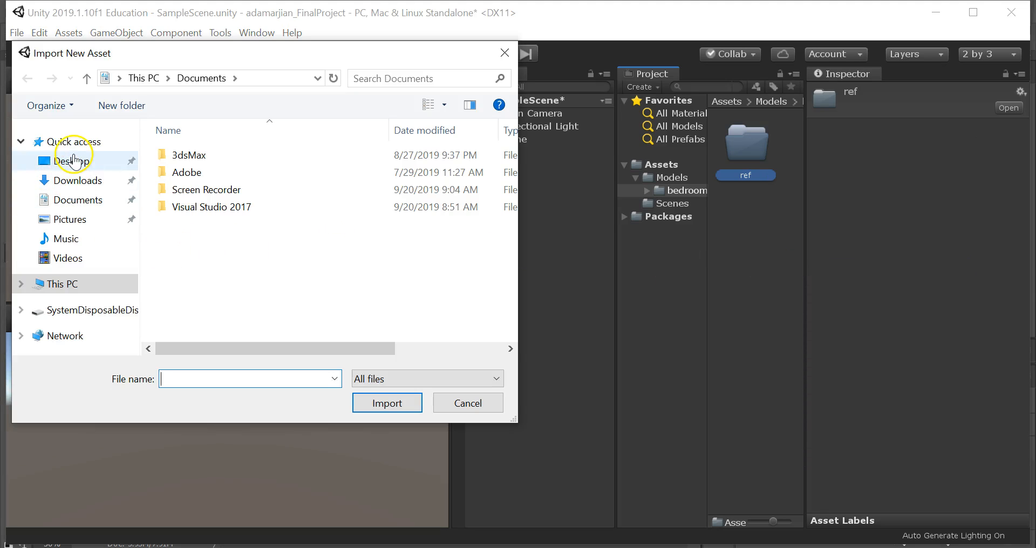
{"action": "left_click", "coordinate": [70, 161]}
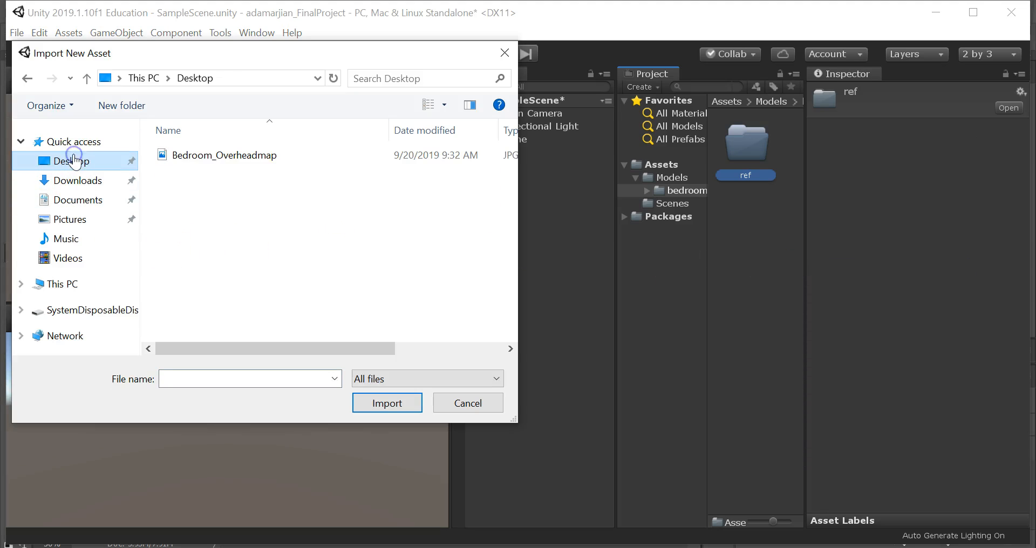
{"action": "left_click", "coordinate": [228, 160]}
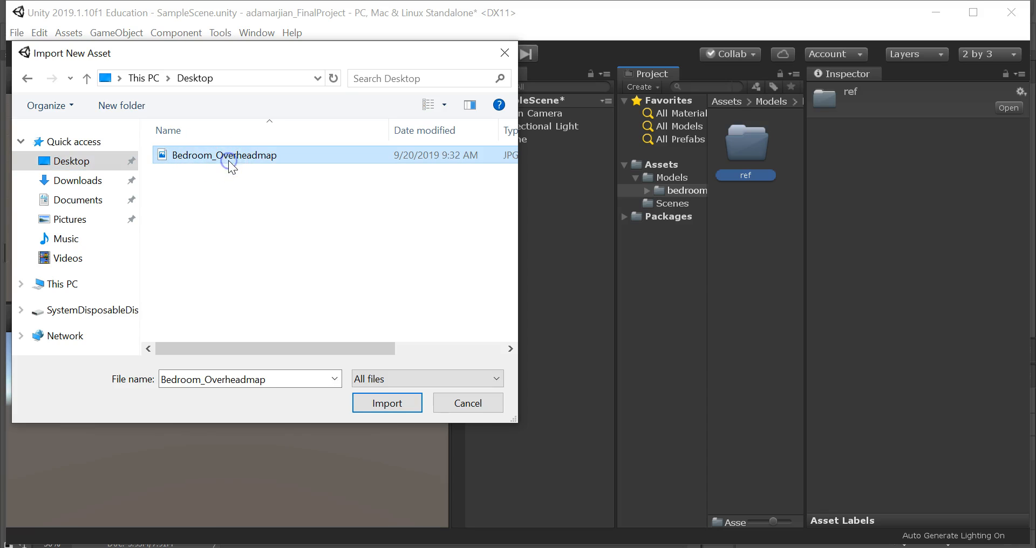
{"action": "left_click", "coordinate": [378, 405]}
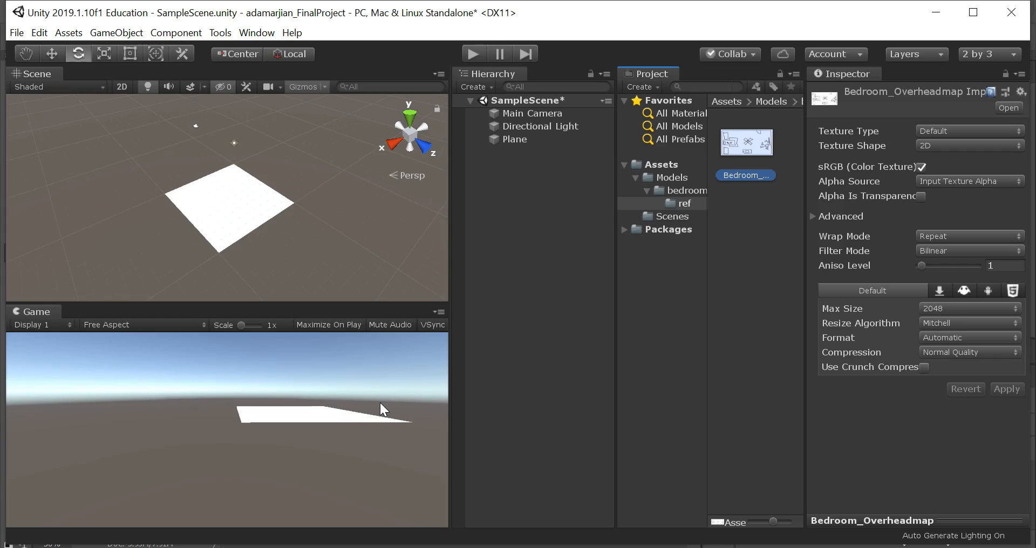
Show the ref folder in File Explorer, check its Bedroom_Overheadmap image and the Desktop original, and close the Explorer window
{"action": "left_click", "coordinate": [747, 147]}
{"action": "right_click", "coordinate": [764, 206]}
{"action": "left_click", "coordinate": [789, 226]}
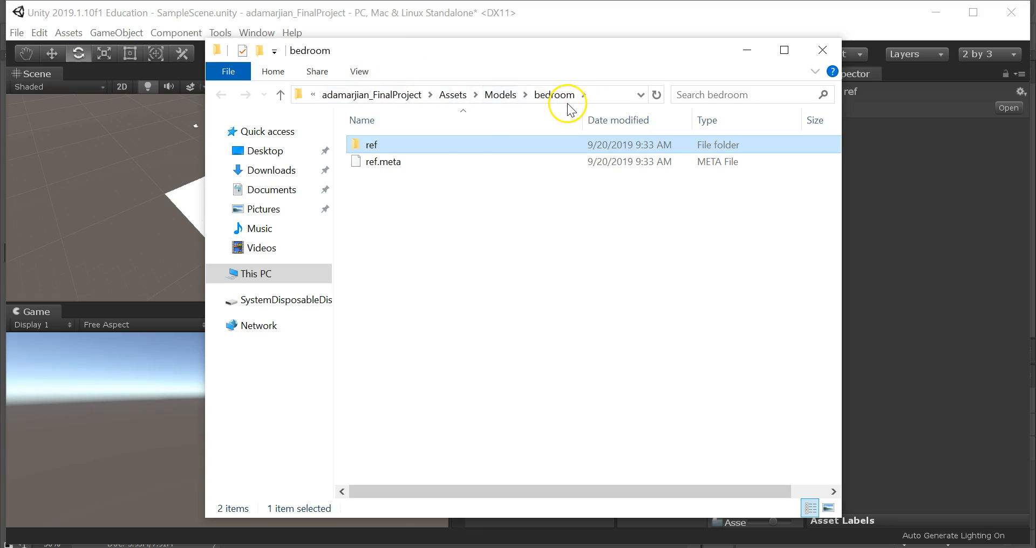
{"action": "double_click", "coordinate": [460, 143]}
{"action": "left_click_drag", "start_coordinate": [523, 334], "coordinate": [397, 162]}
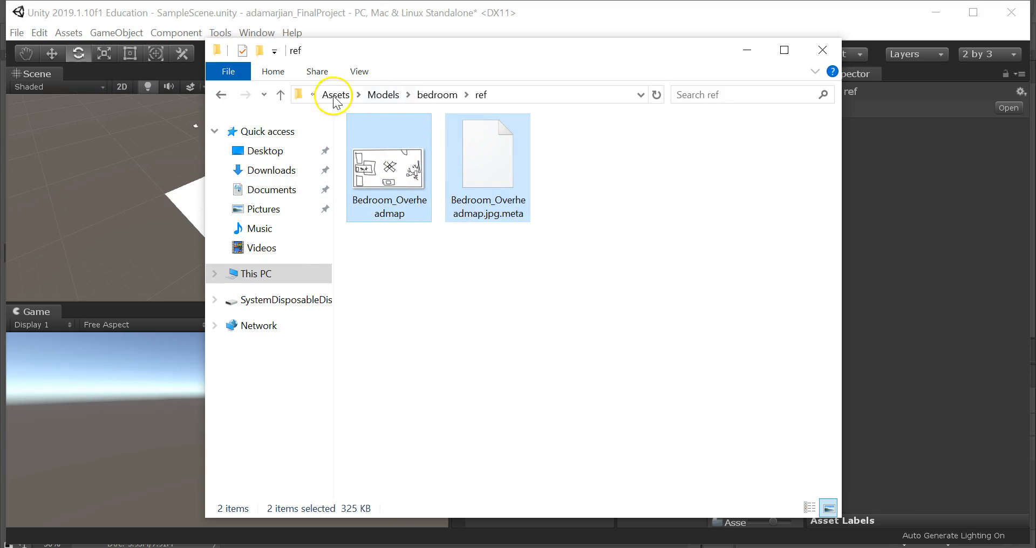
{"action": "left_click", "coordinate": [385, 172]}
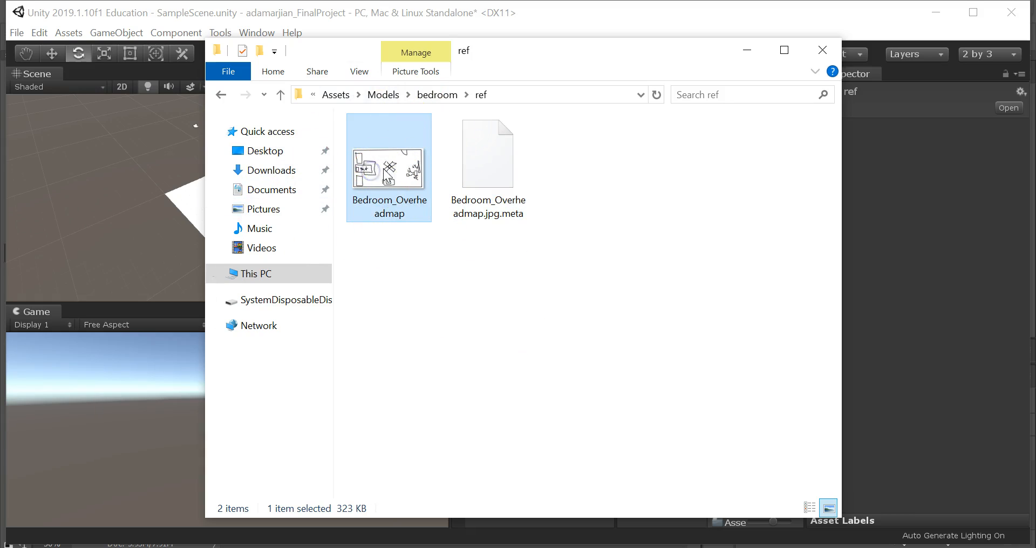
{"action": "left_click", "coordinate": [269, 154]}
{"action": "left_click", "coordinate": [402, 146]}
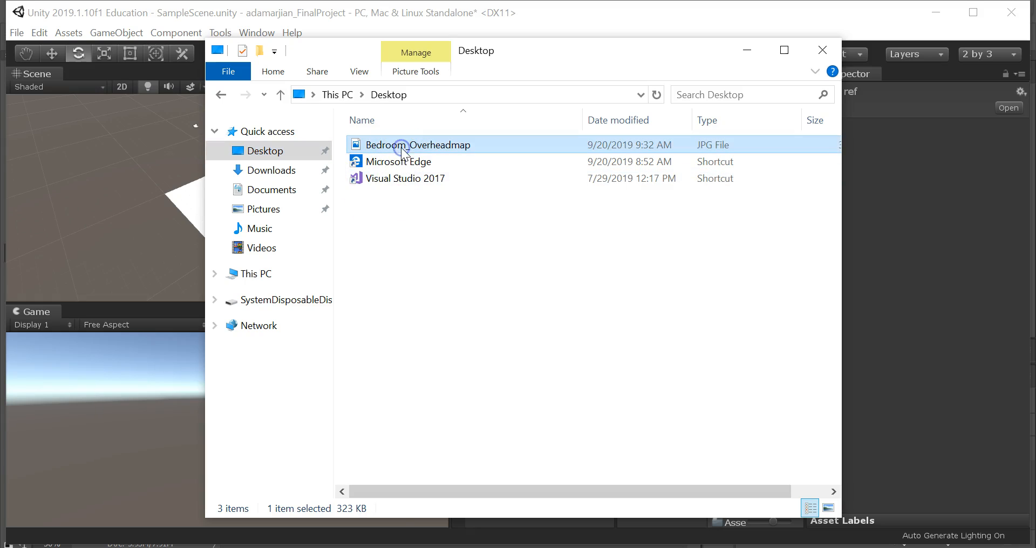
{"action": "left_click", "coordinate": [823, 49]}
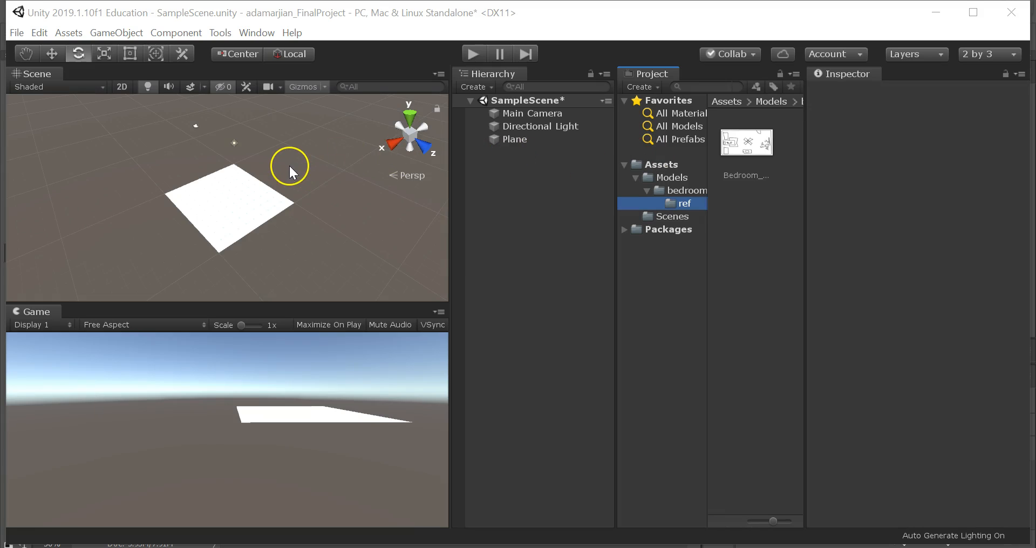
Delete the existing ProBuilder plane from SampleScene
{"action": "left_click", "coordinate": [277, 186]}
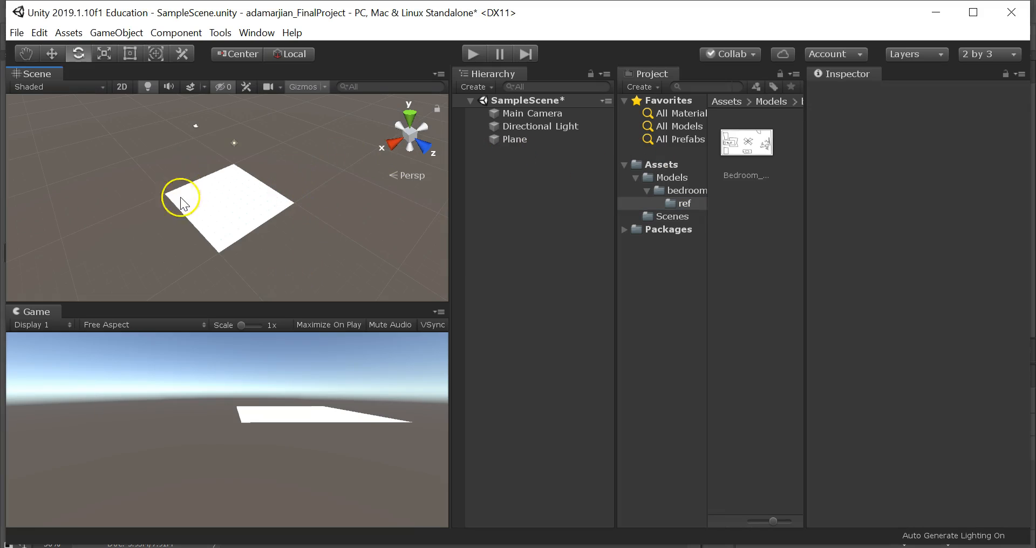
{"action": "left_click", "coordinate": [229, 203]}
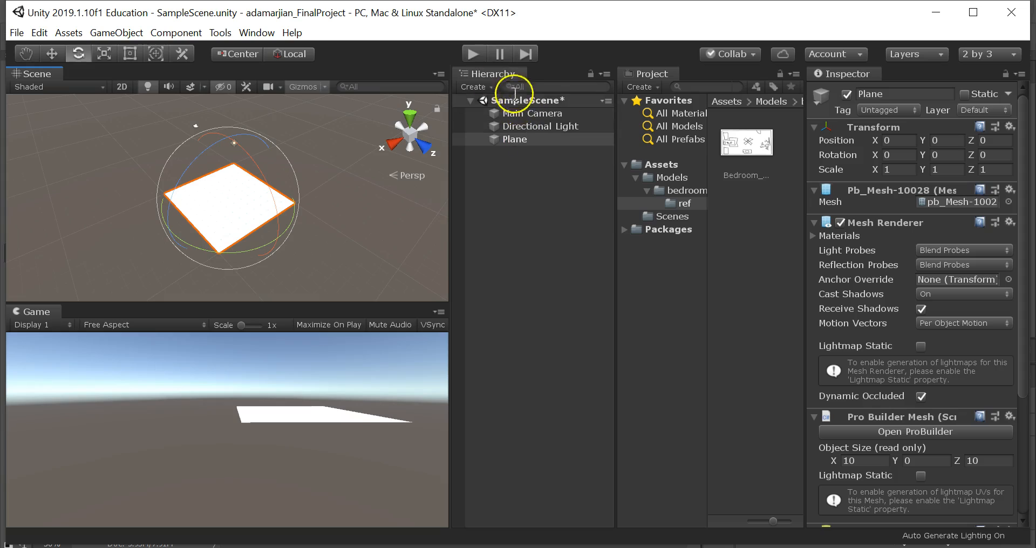
{"action": "left_click", "coordinate": [523, 141]}
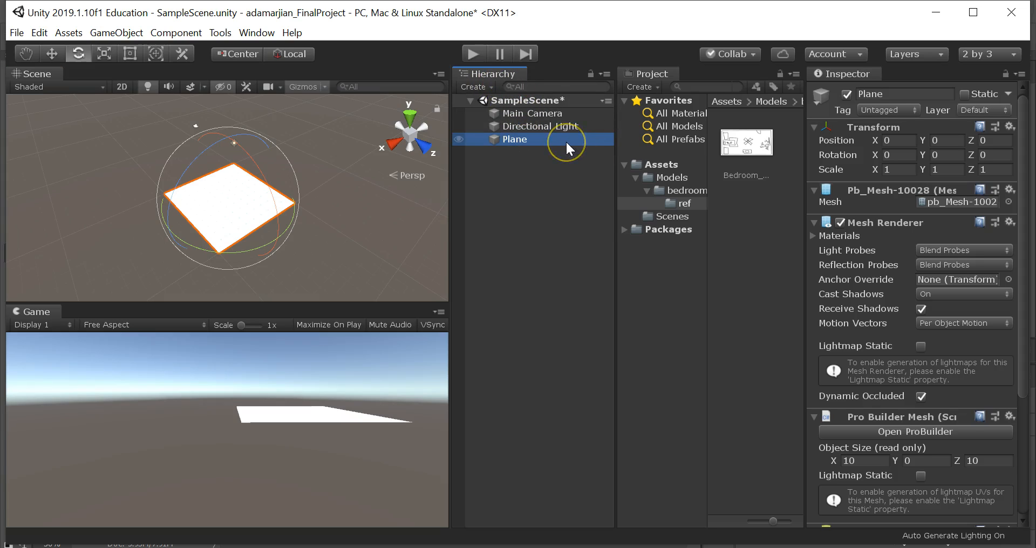
{"action": "key", "text": "Delete"}
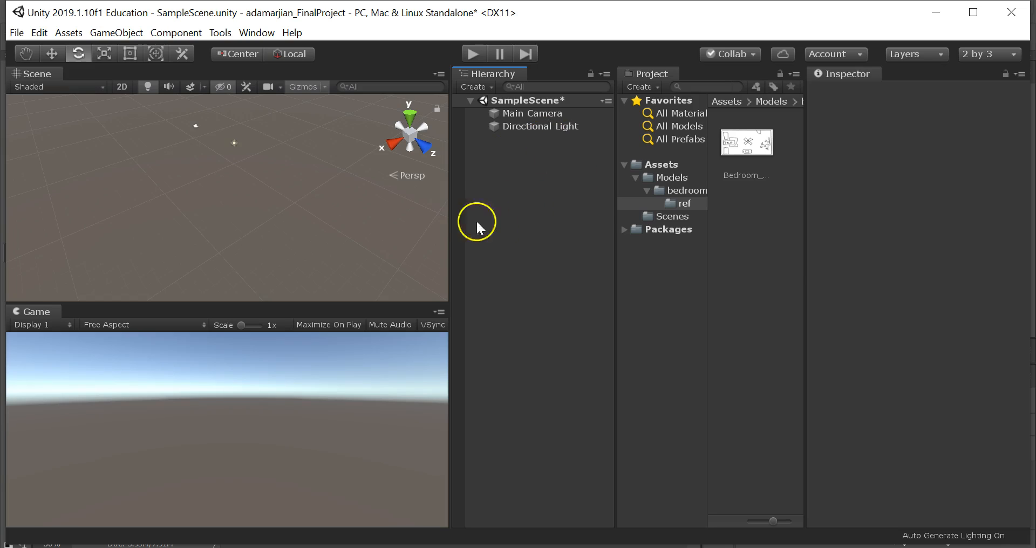
Add a standard 3D Plane object to SampleScene
{"action": "right_click", "coordinate": [500, 186]}
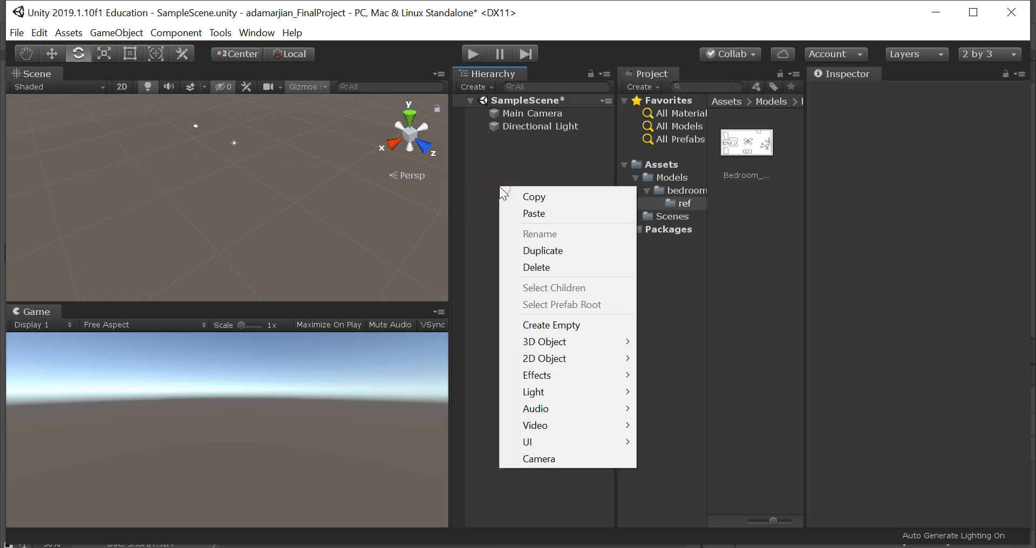
{"action": "left_click", "coordinate": [530, 156]}
{"action": "left_click", "coordinate": [220, 32]}
{"action": "mouse_move", "coordinate": [276, 55]}
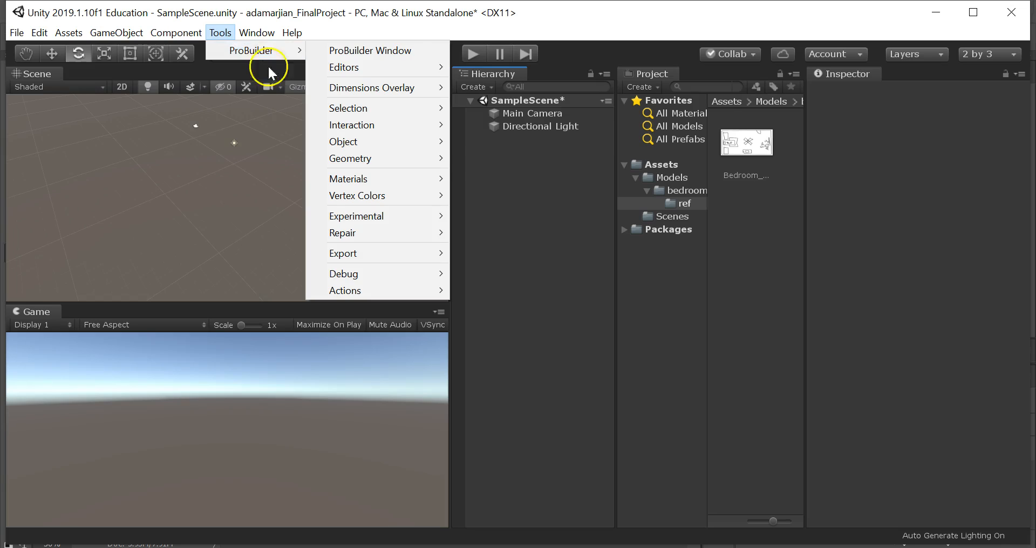
{"action": "left_click", "coordinate": [509, 164]}
{"action": "right_click", "coordinate": [521, 151]}
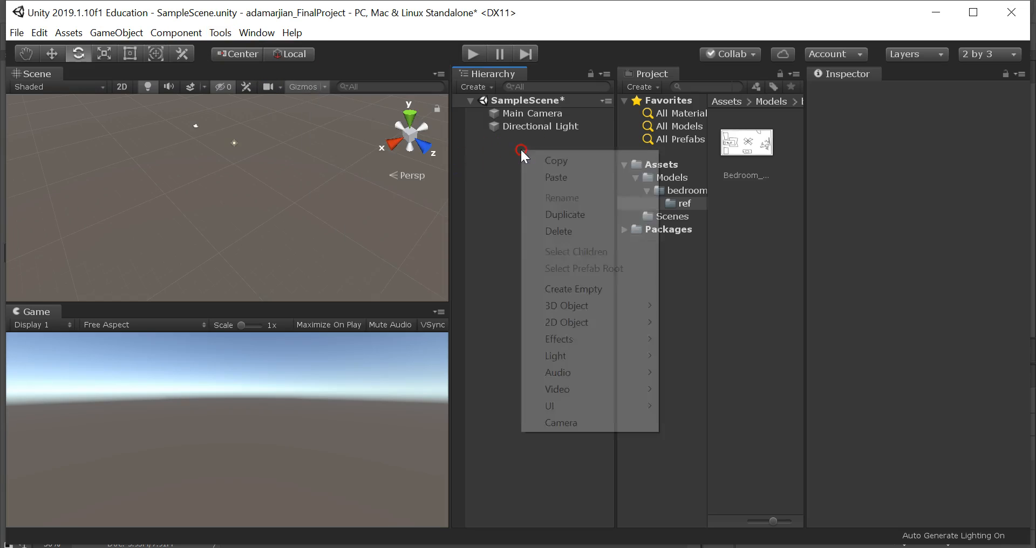
{"action": "mouse_move", "coordinate": [556, 310]}
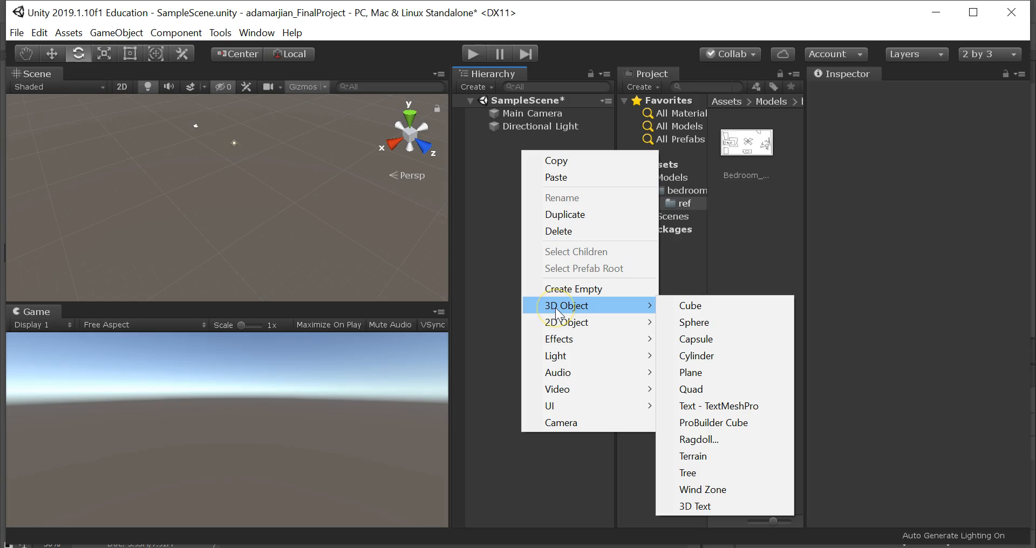
{"action": "left_click", "coordinate": [710, 377]}
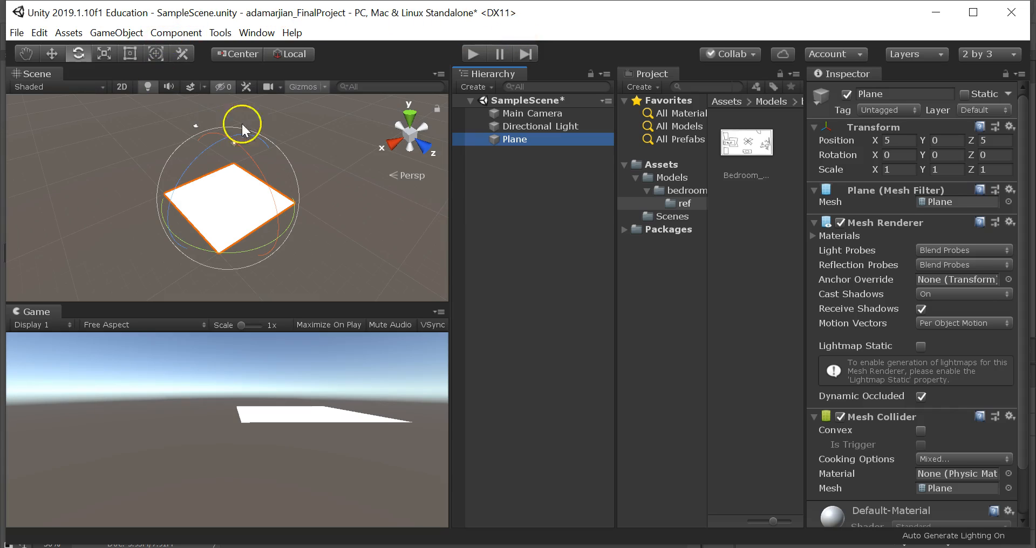
Review the available 3D object types and the new plane's Default-Material settings, keeping the plane selected
{"action": "left_click", "coordinate": [117, 33]}
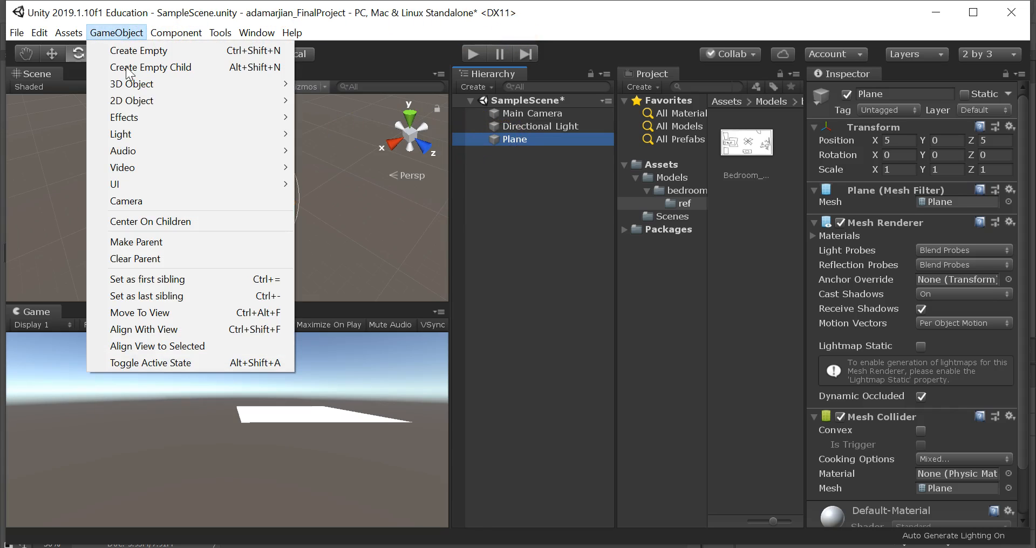
{"action": "mouse_move", "coordinate": [148, 97]}
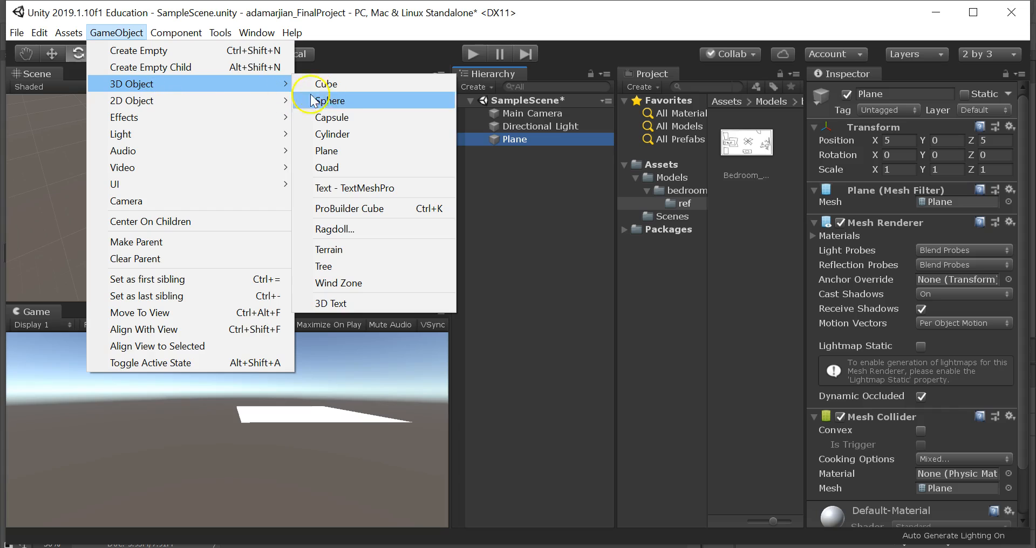
{"action": "left_click", "coordinate": [571, 188]}
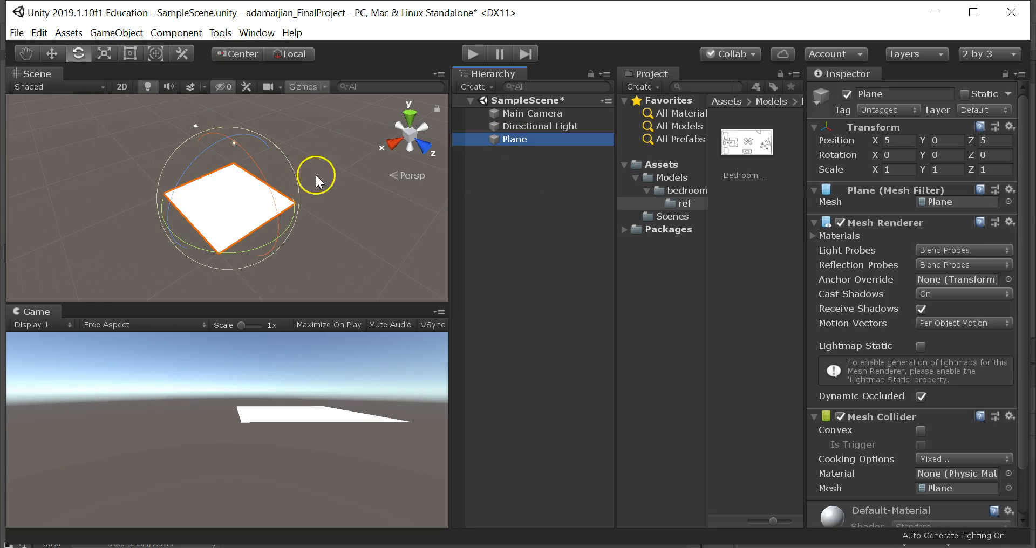
{"action": "scroll", "coordinate": [891, 311], "scroll_direction": "down", "scroll_amount": 2}
{"action": "left_click", "coordinate": [815, 478]}
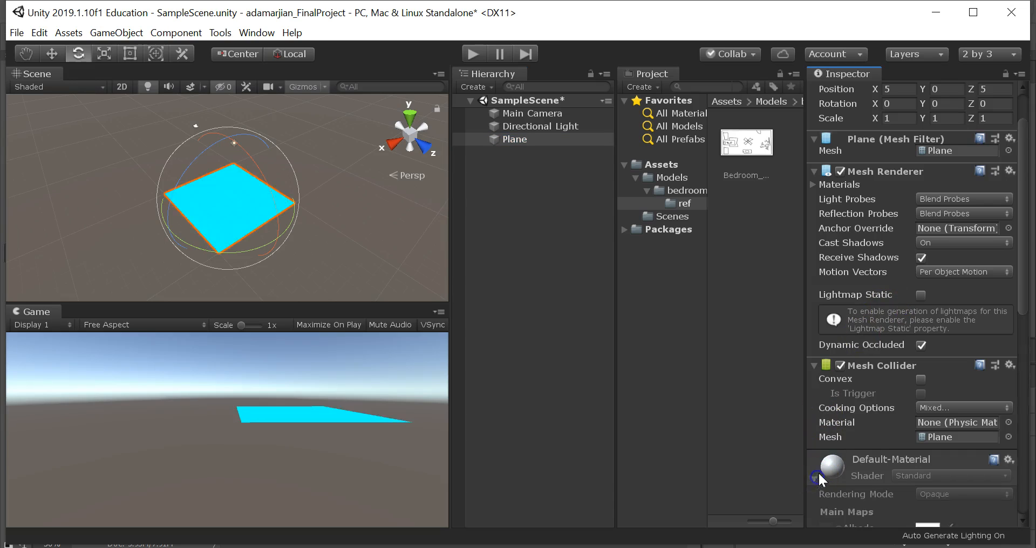
{"action": "scroll", "coordinate": [875, 410], "scroll_direction": "down", "scroll_amount": 8}
{"action": "scroll", "coordinate": [860, 371], "scroll_direction": "up", "scroll_amount": 5}
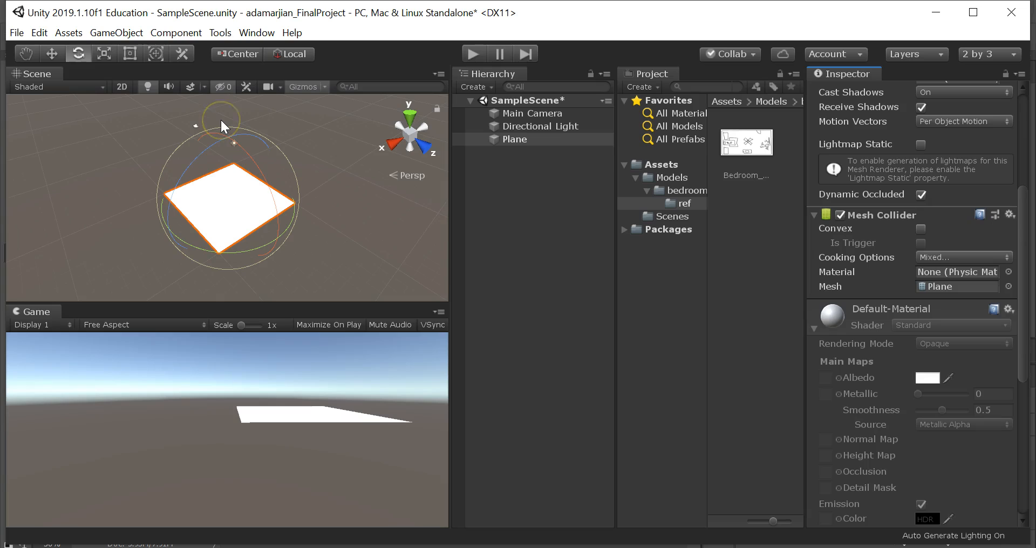
{"action": "left_click", "coordinate": [190, 114]}
{"action": "right_click", "coordinate": [513, 165]}
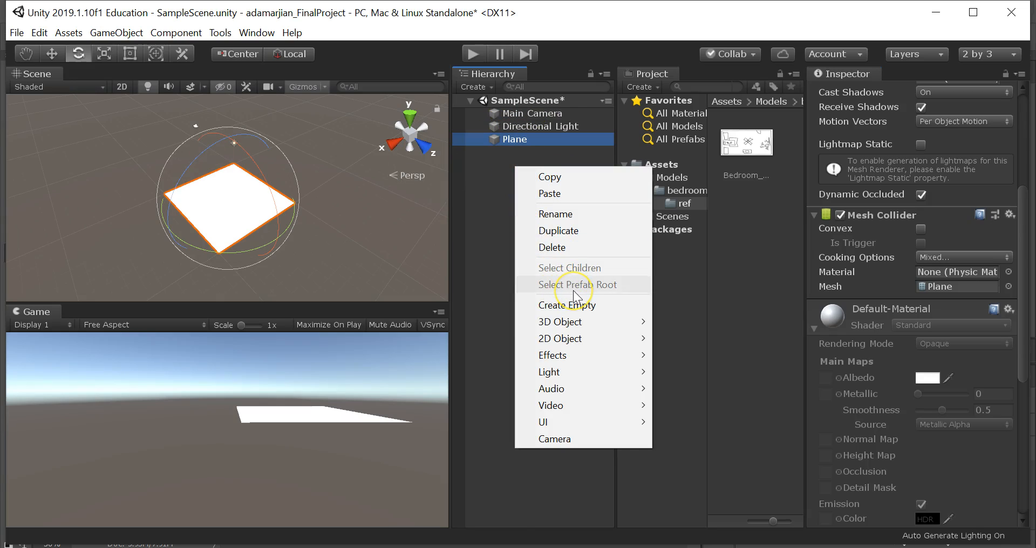
{"action": "mouse_move", "coordinate": [572, 322]}
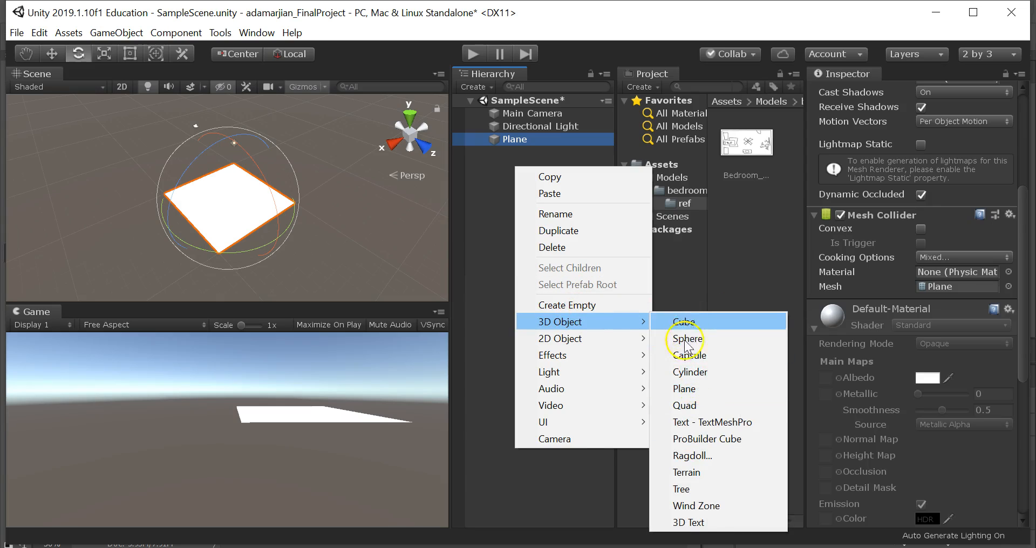
{"action": "left_click", "coordinate": [471, 187]}
{"action": "left_click", "coordinate": [505, 139]}
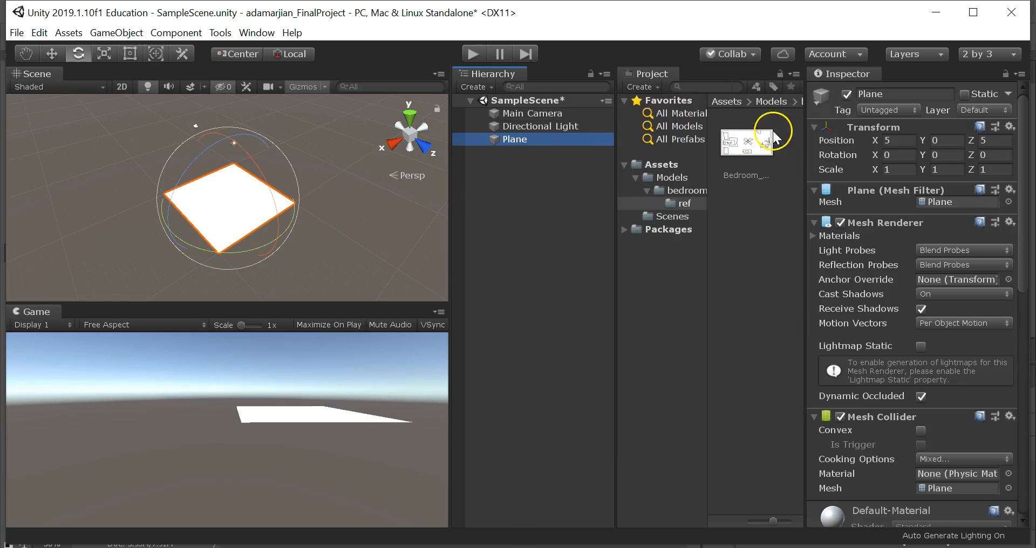
Create a new material named "bedroom ref" in the bedroom model's ref folder
{"action": "left_click", "coordinate": [653, 165]}
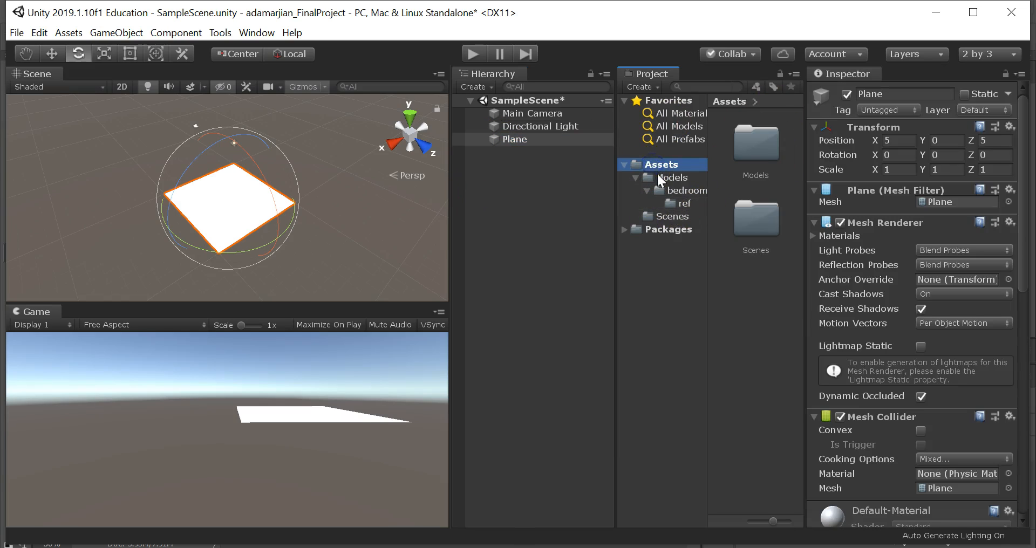
{"action": "left_click", "coordinate": [659, 177]}
{"action": "left_click", "coordinate": [672, 191]}
{"action": "left_click", "coordinate": [686, 204]}
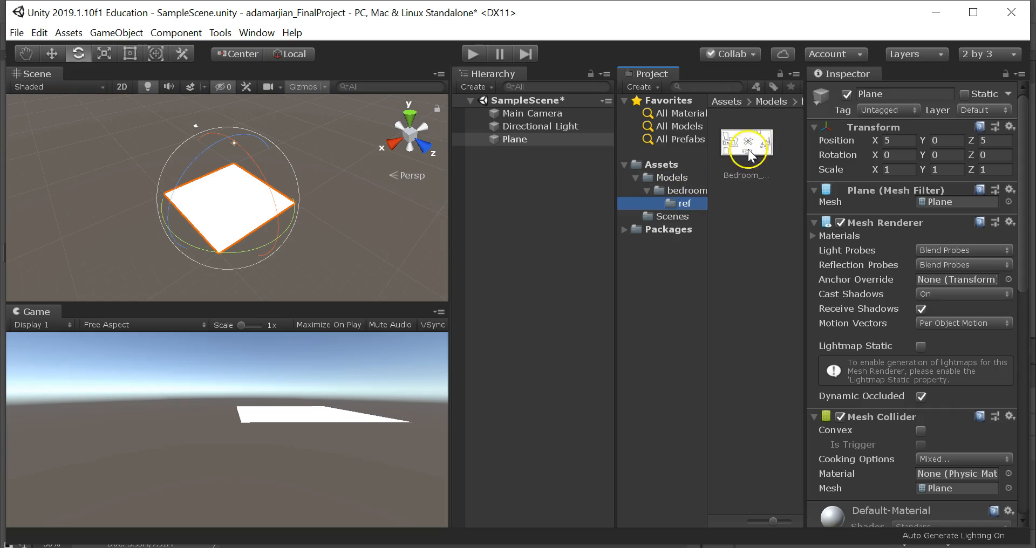
{"action": "right_click", "coordinate": [762, 214]}
{"action": "mouse_move", "coordinate": [774, 210]}
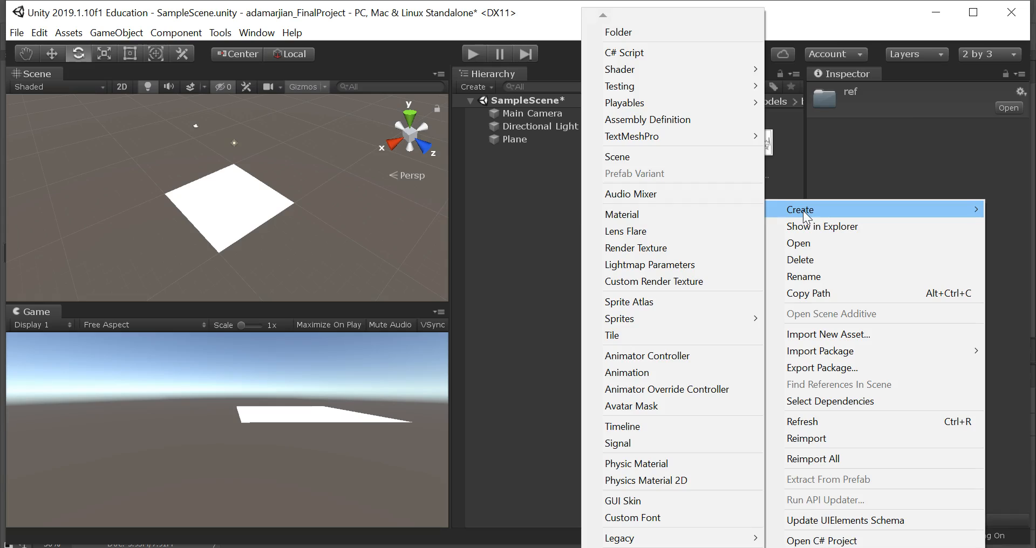
{"action": "left_click", "coordinate": [711, 218]}
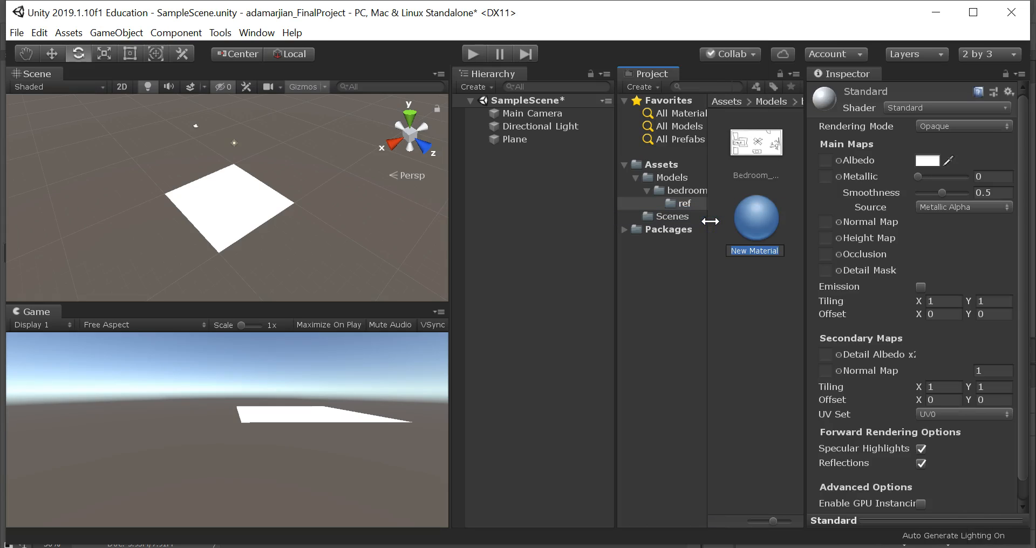
{"action": "key", "text": "BackSpace"}
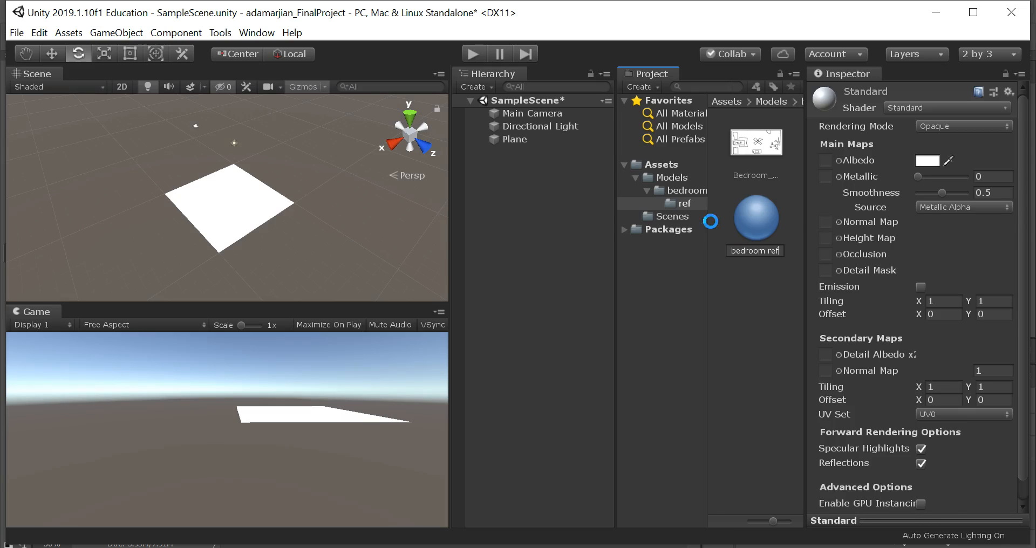
{"action": "key", "text": "Return"}
{"action": "left_click", "coordinate": [733, 225]}
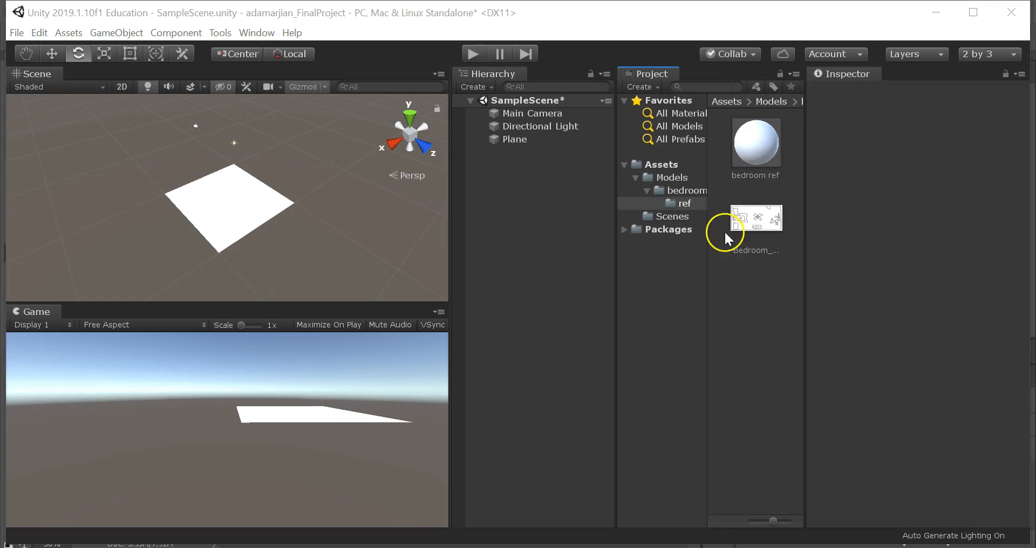
Assign the Bedroom overhead map image as the Albedo texture of the bedroom ref material
{"action": "left_click", "coordinate": [766, 141]}
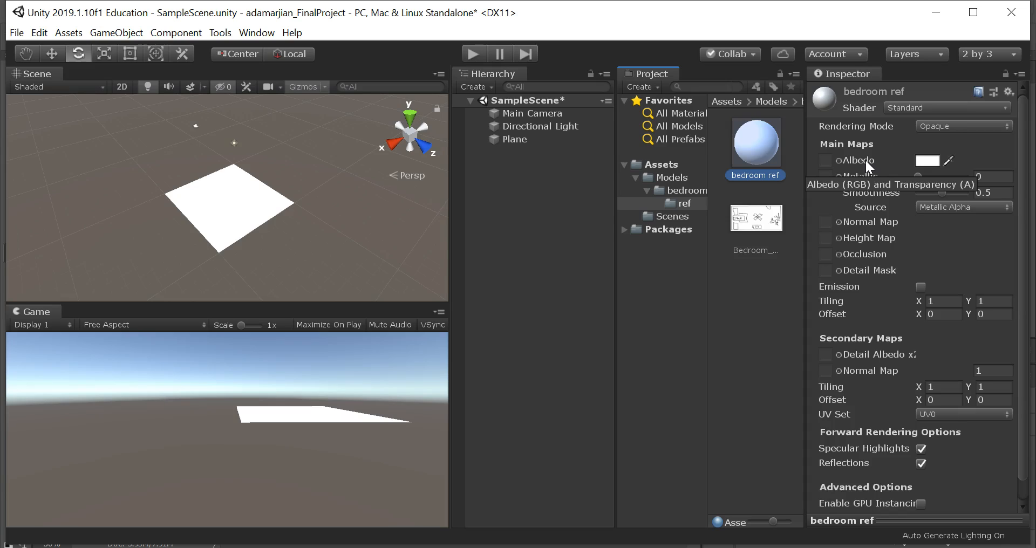
{"action": "left_click_drag", "start_coordinate": [735, 224], "coordinate": [823, 161]}
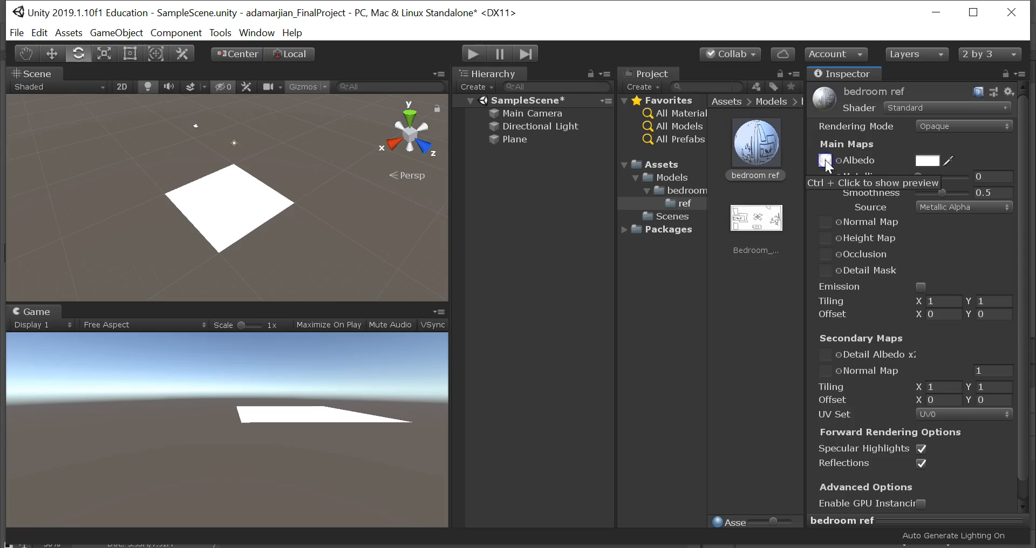
{"action": "left_click_drag", "start_coordinate": [761, 226], "coordinate": [828, 162]}
Apply the bedroom ref material to the plane in the scene and inspect it from above
{"action": "left_click", "coordinate": [758, 156]}
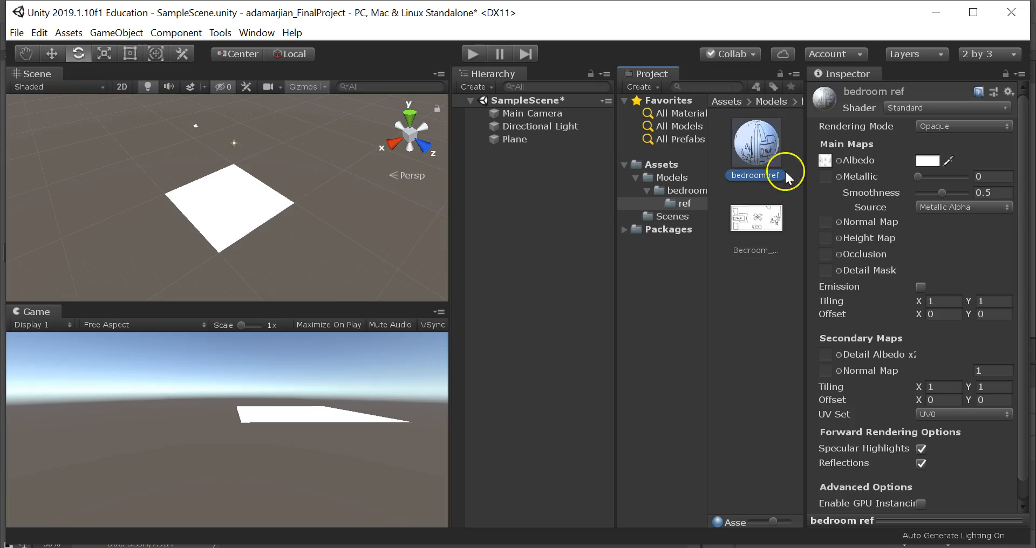
{"action": "left_click_drag", "start_coordinate": [761, 162], "coordinate": [142, 184]}
{"action": "right_click_drag", "start_coordinate": [142, 184], "coordinate": [208, 176], "text": "alt"}
{"action": "left_click_drag", "start_coordinate": [208, 176], "coordinate": [205, 263], "text": "alt"}
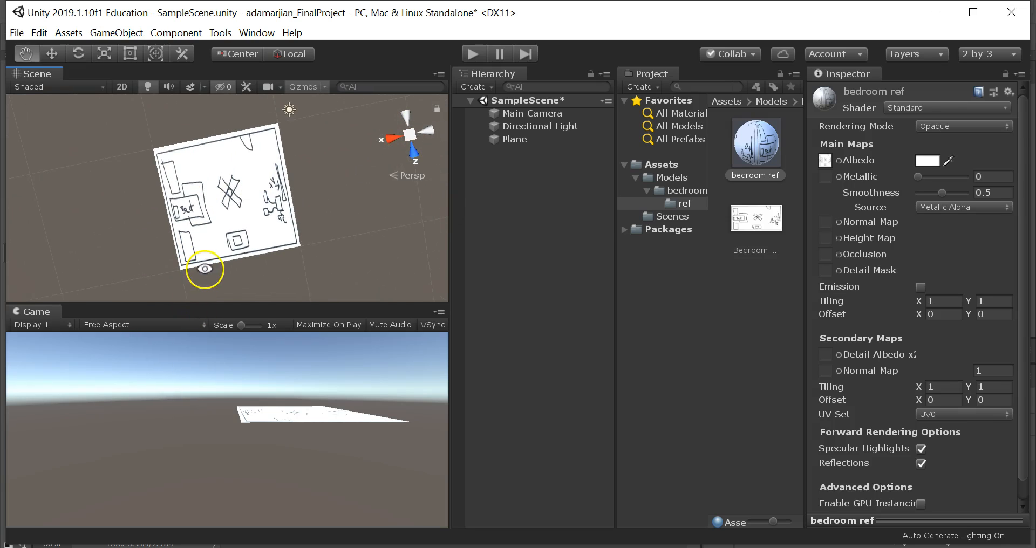
Move the textured plane along the X axis to a position of about 3.94
{"action": "left_click", "coordinate": [244, 205]}
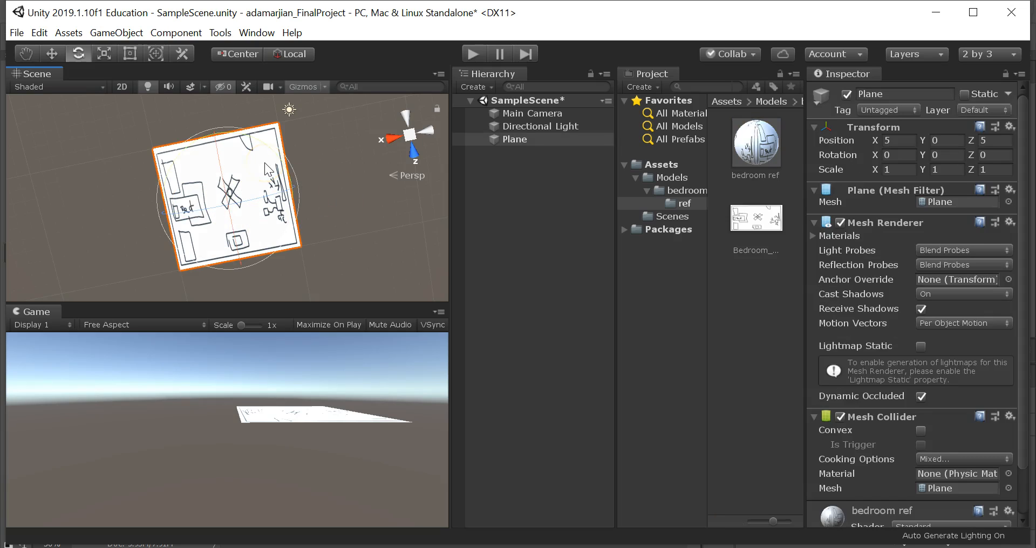
{"action": "left_click_drag", "start_coordinate": [332, 239], "coordinate": [272, 168], "text": "alt"}
{"action": "left_click_drag", "start_coordinate": [374, 189], "coordinate": [406, 163], "text": "alt"}
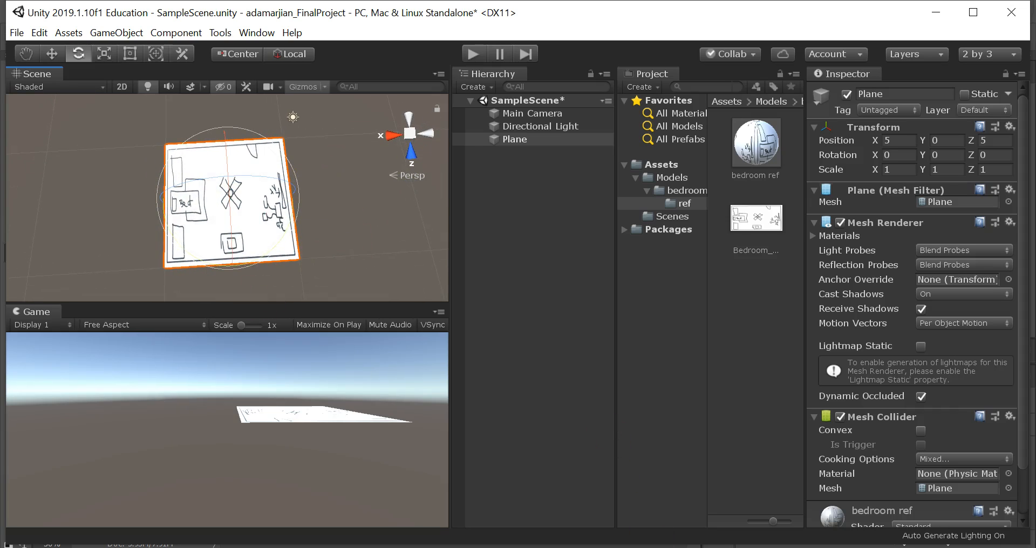
{"action": "key", "text": "alt+Tab"}
{"action": "key", "text": "alt+Tab"}
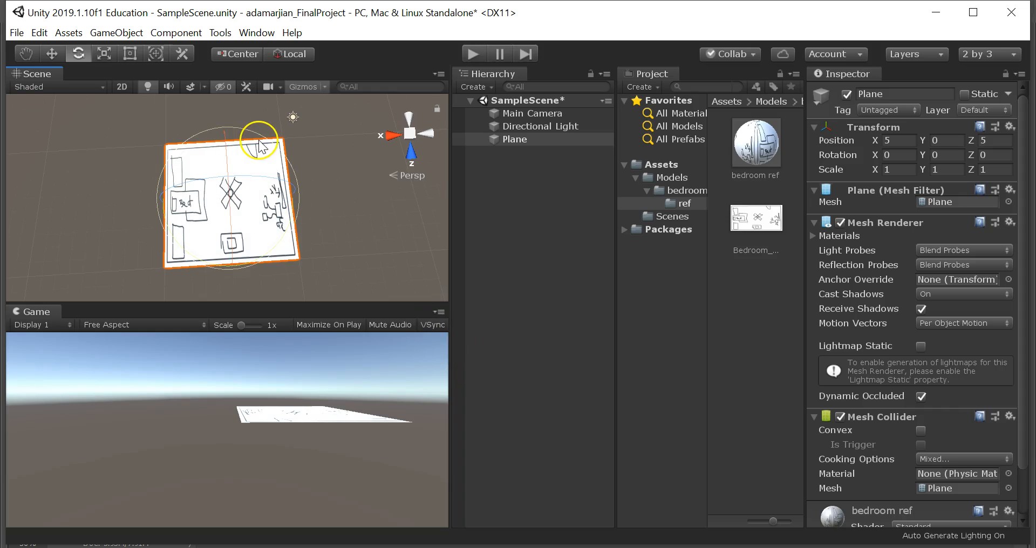
{"action": "left_click", "coordinate": [53, 56]}
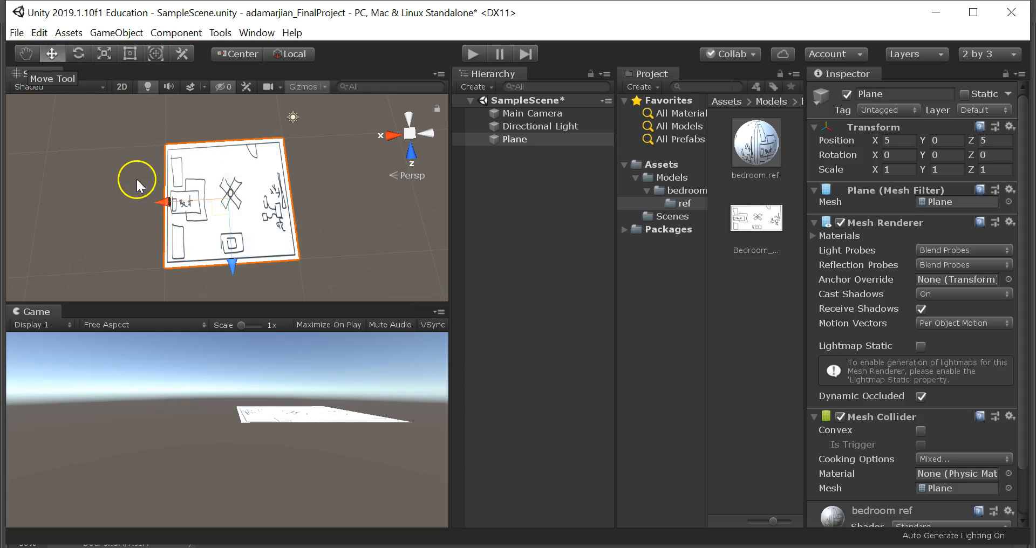
{"action": "left_click_drag", "start_coordinate": [161, 202], "coordinate": [172, 200]}
Scale the plane to about 2.5 along X and 1.59 along Z to match the overhead map's proportions
{"action": "left_click", "coordinate": [79, 53]}
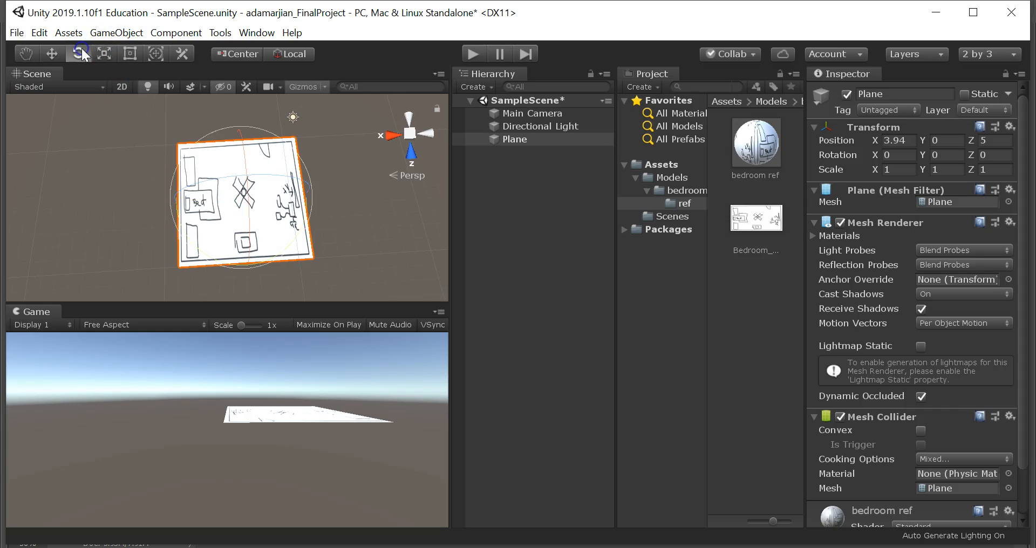
{"action": "left_click", "coordinate": [101, 55]}
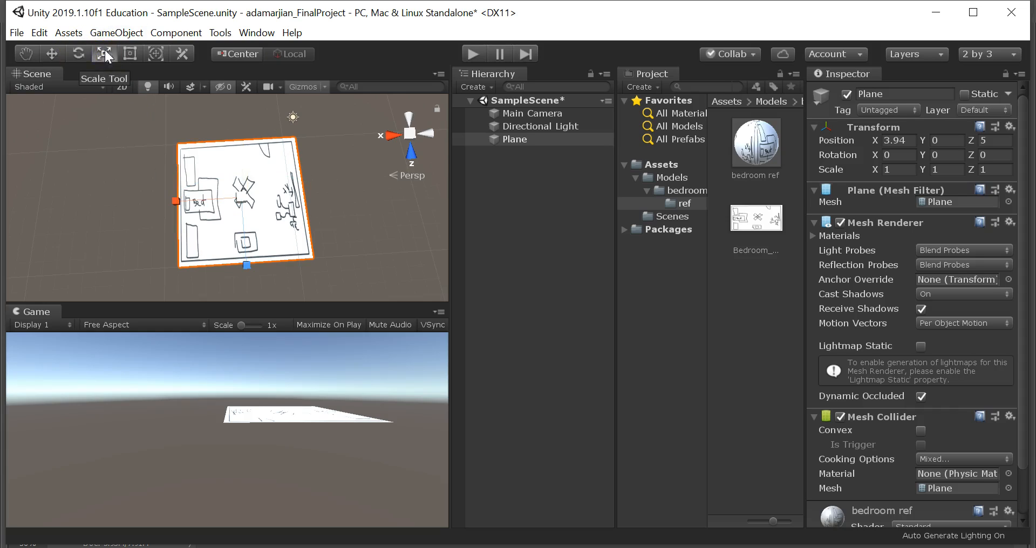
{"action": "key", "text": "alt"}
{"action": "left_click_drag", "start_coordinate": [122, 304], "coordinate": [76, 215]}
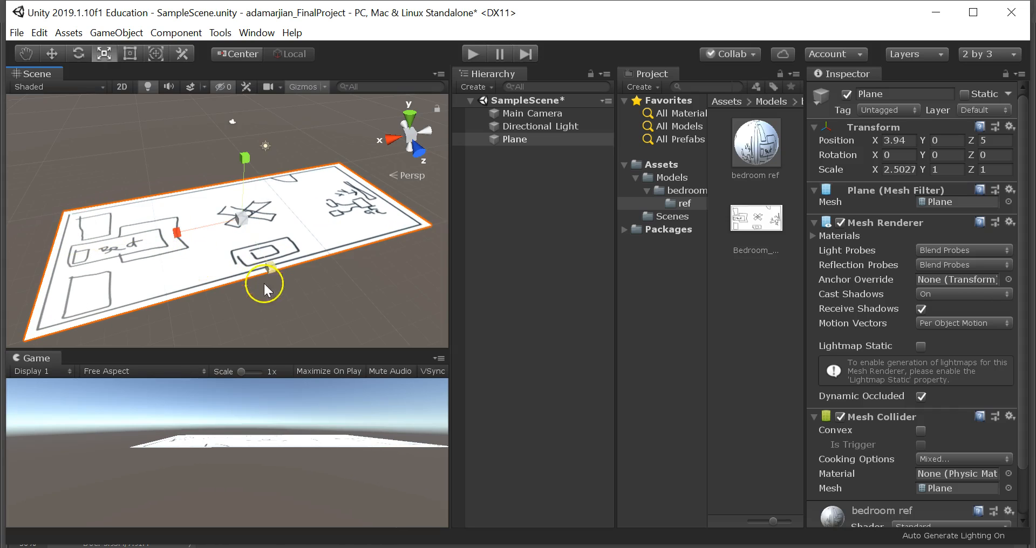
{"action": "left_click_drag", "start_coordinate": [266, 267], "coordinate": [275, 279]}
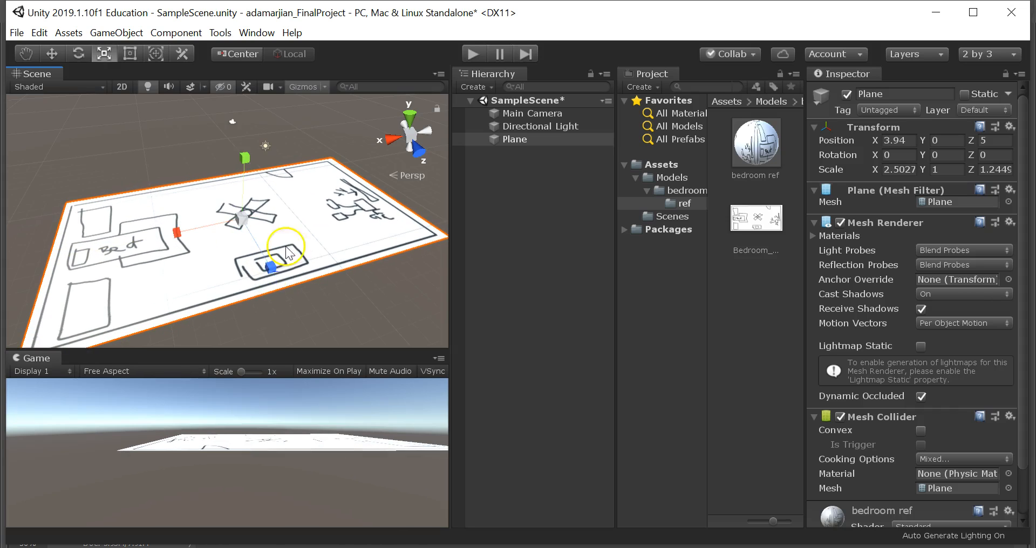
{"action": "left_click_drag", "start_coordinate": [283, 194], "coordinate": [246, 310], "text": "alt"}
{"action": "left_click_drag", "start_coordinate": [278, 270], "coordinate": [235, 290], "text": "alt"}
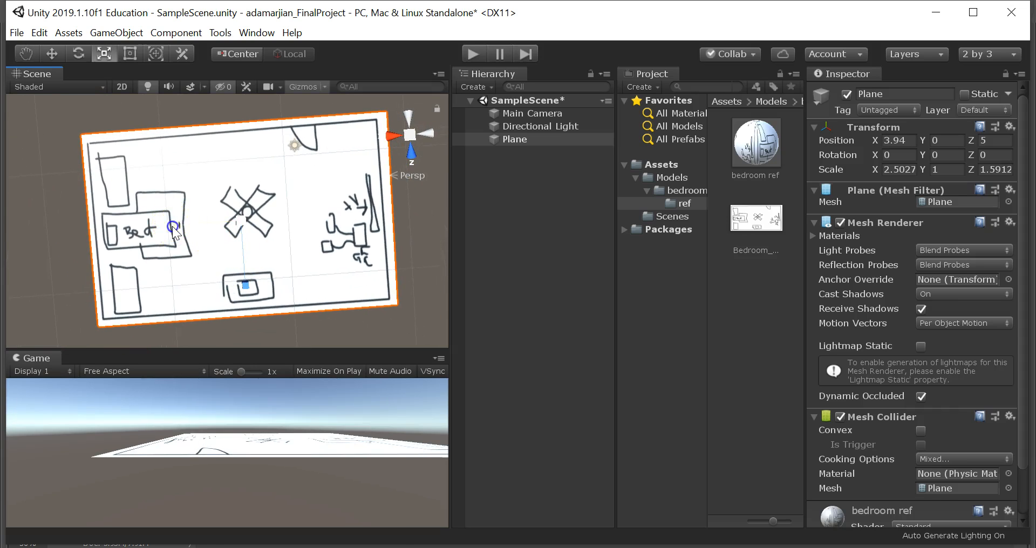
Fine-tune the plane's scale to about 2.63 along X and 1.63 along Z, with a slight further enlargement on both axes
{"action": "left_click_drag", "start_coordinate": [174, 227], "coordinate": [169, 228]}
{"action": "left_click_drag", "start_coordinate": [246, 287], "coordinate": [247, 290]}
{"action": "left_click_drag", "start_coordinate": [197, 245], "coordinate": [225, 231], "text": "alt"}
{"action": "left_click", "coordinate": [104, 53]}
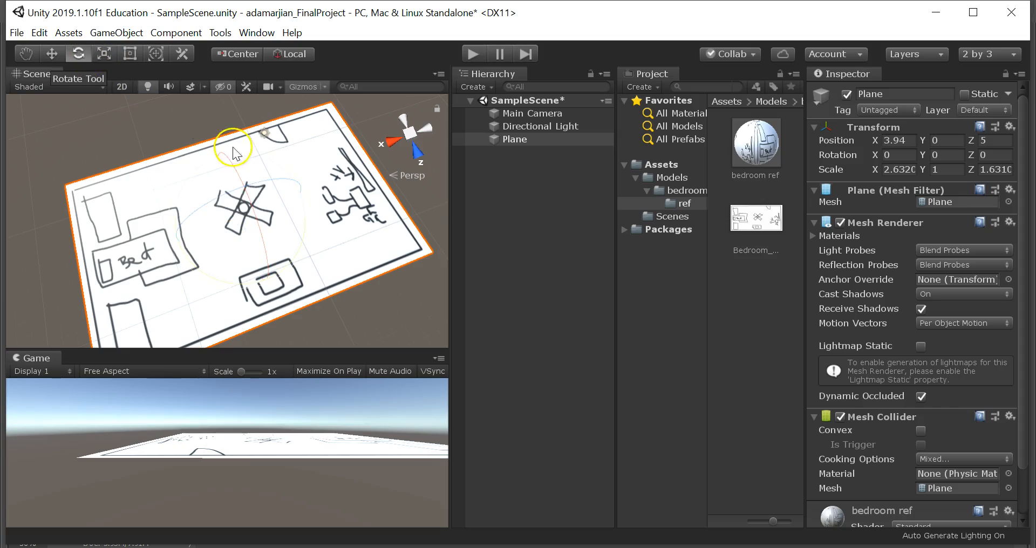
{"action": "left_click_drag", "start_coordinate": [171, 245], "coordinate": [168, 246]}
{"action": "left_click_drag", "start_coordinate": [266, 278], "coordinate": [268, 281]}
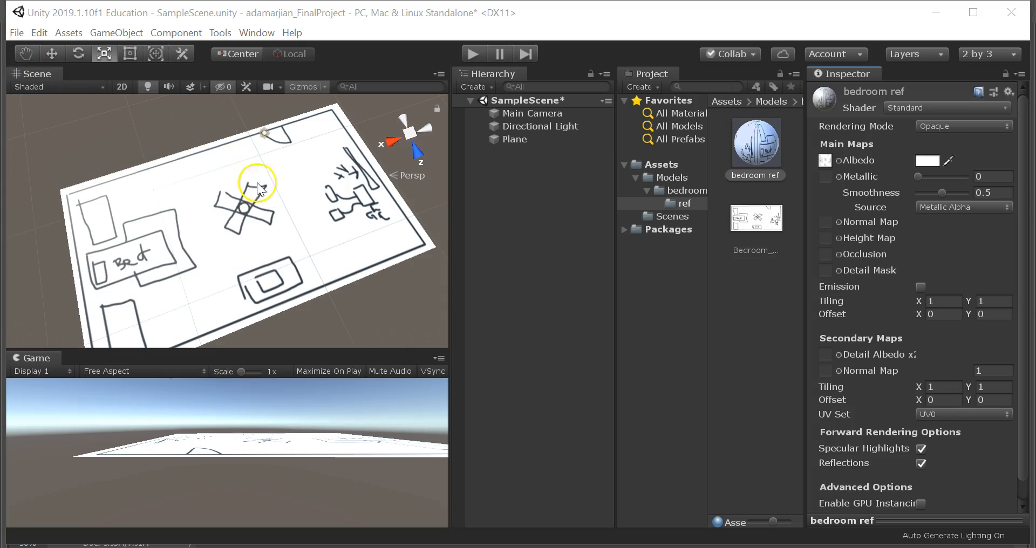
Save the scene as Bedroom in the project's Scenes folder
{"action": "left_click", "coordinate": [16, 33]}
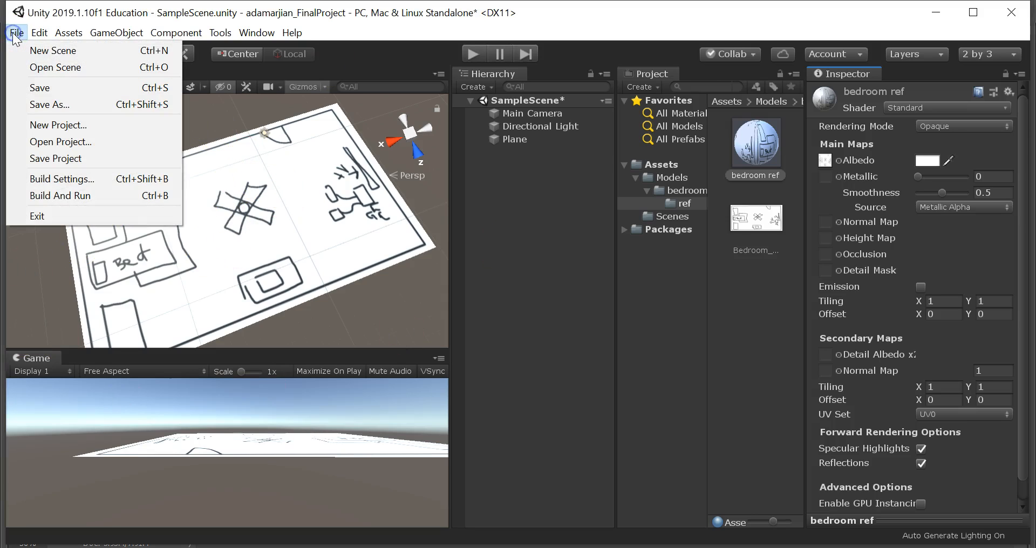
{"action": "left_click", "coordinate": [54, 104]}
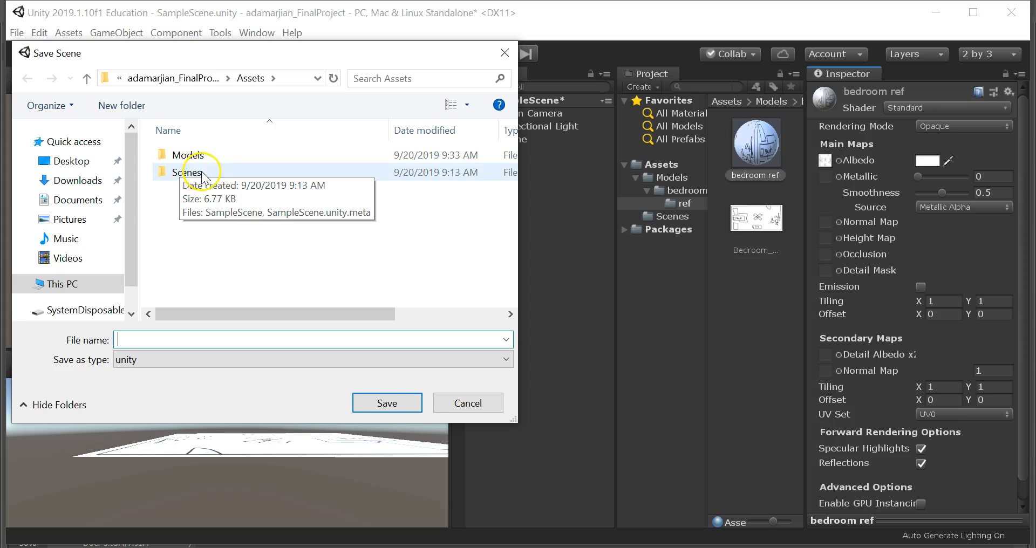
{"action": "double_click", "coordinate": [204, 173]}
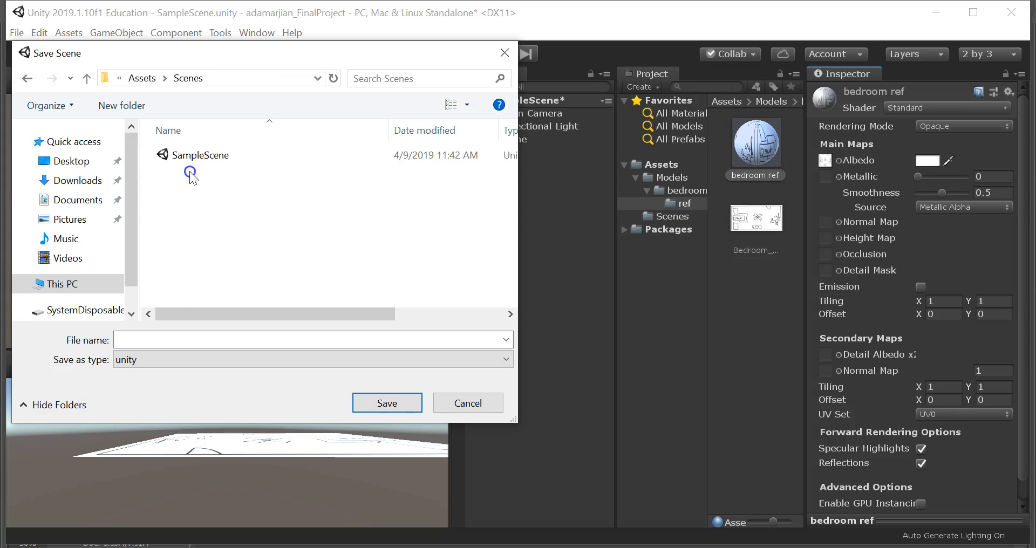
{"action": "left_click", "coordinate": [167, 335]}
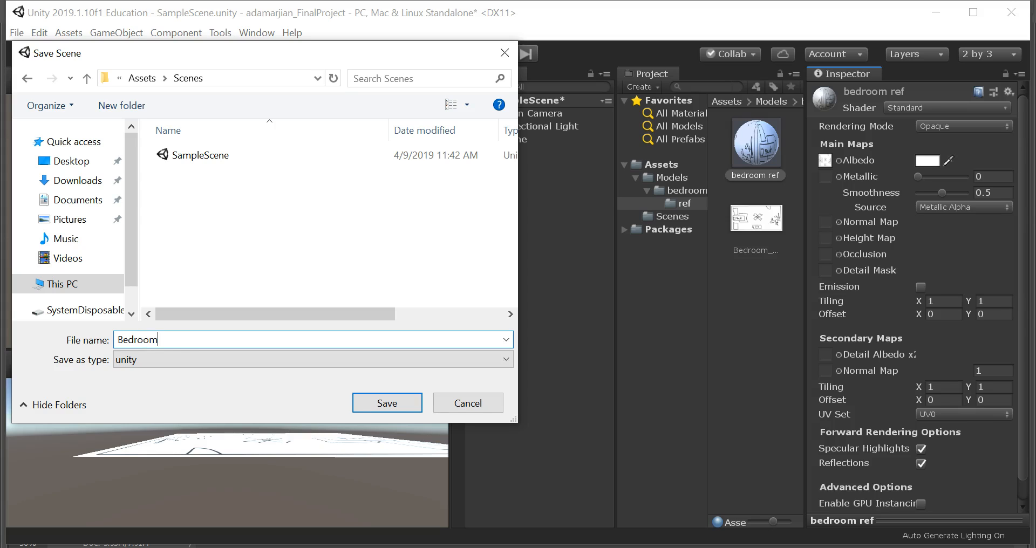
{"action": "left_click", "coordinate": [376, 406]}
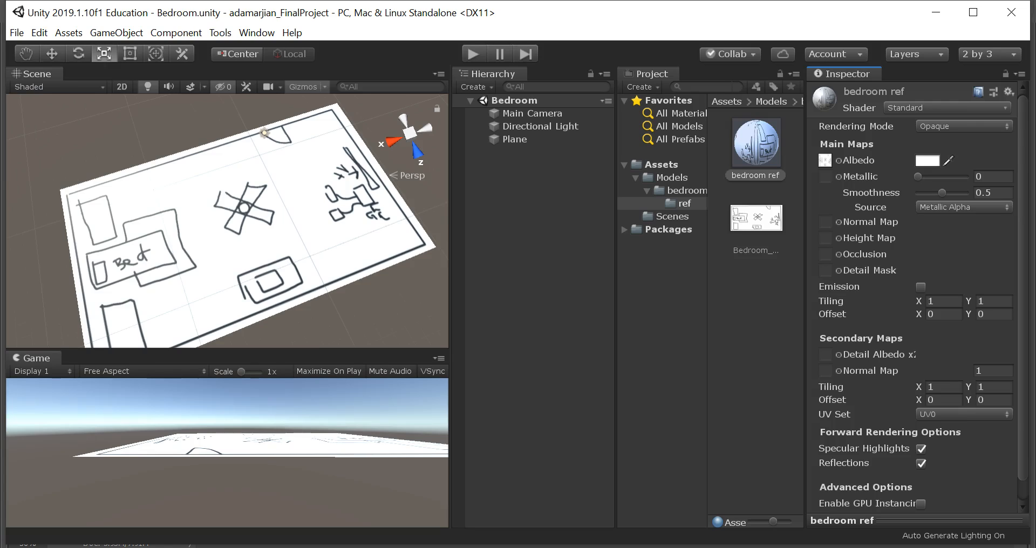
Create a Unity Project ID under the account's organization and start Collab for the project
{"action": "left_click", "coordinate": [738, 54]}
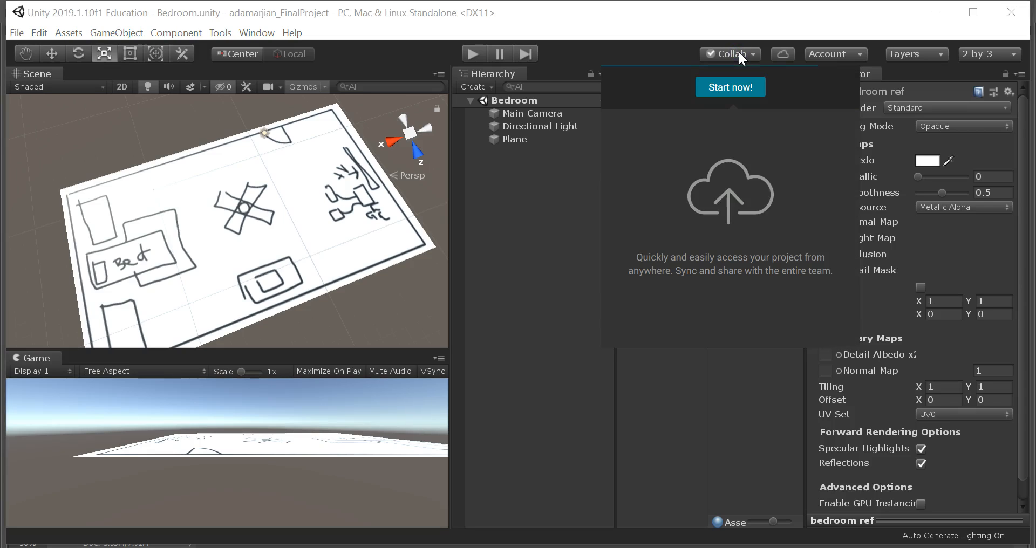
{"action": "left_click", "coordinate": [732, 89]}
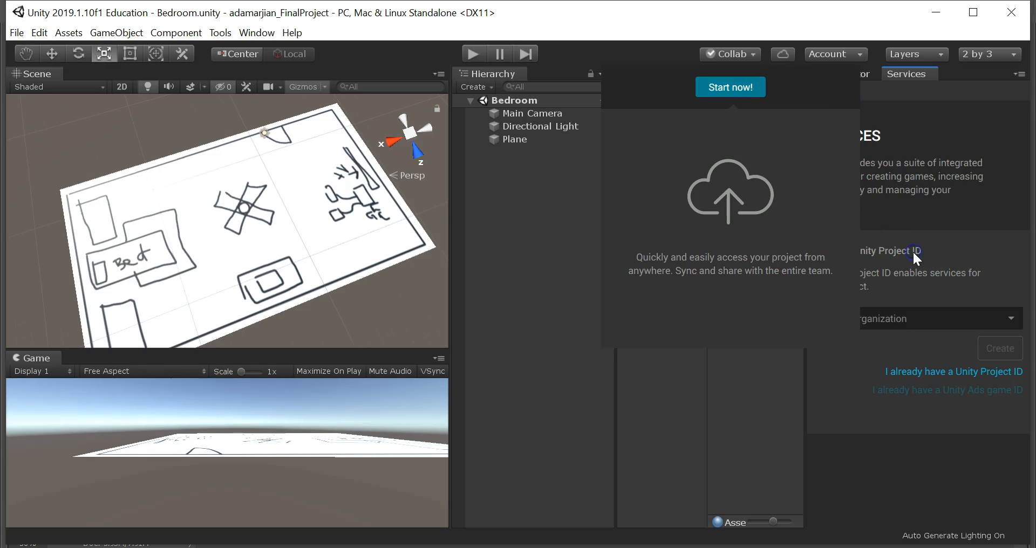
{"action": "left_click", "coordinate": [697, 79]}
{"action": "left_click", "coordinate": [724, 54]}
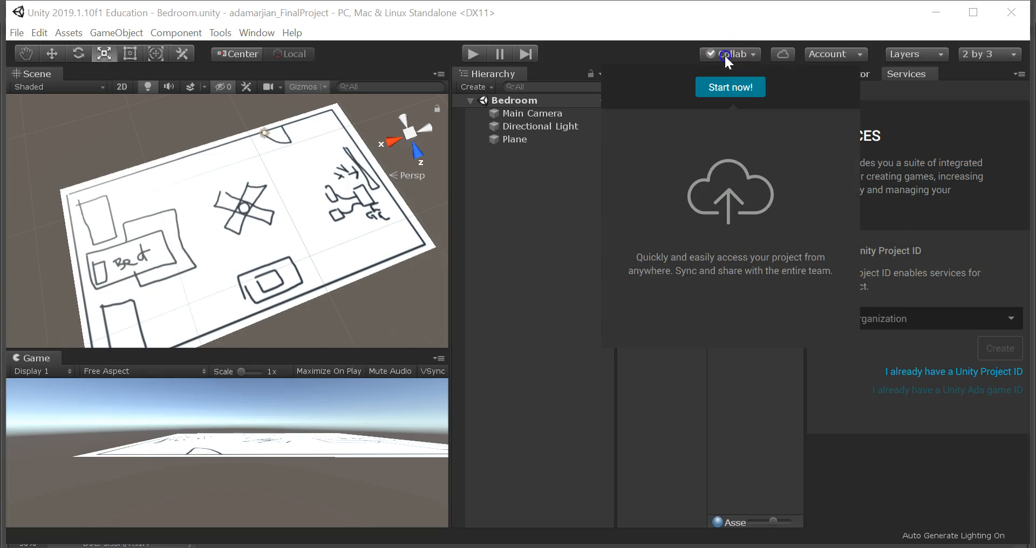
{"action": "left_click", "coordinate": [901, 75]}
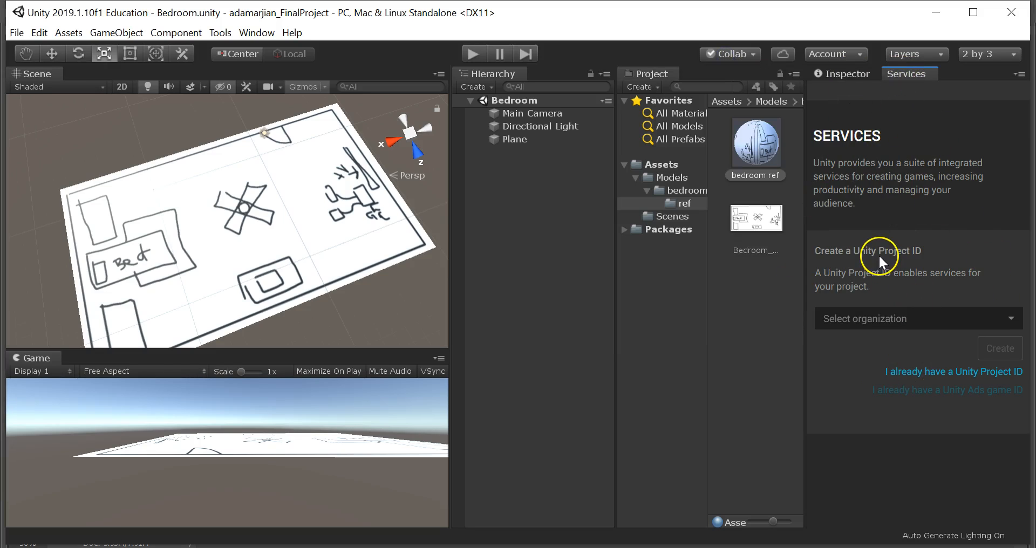
{"action": "left_click", "coordinate": [858, 322]}
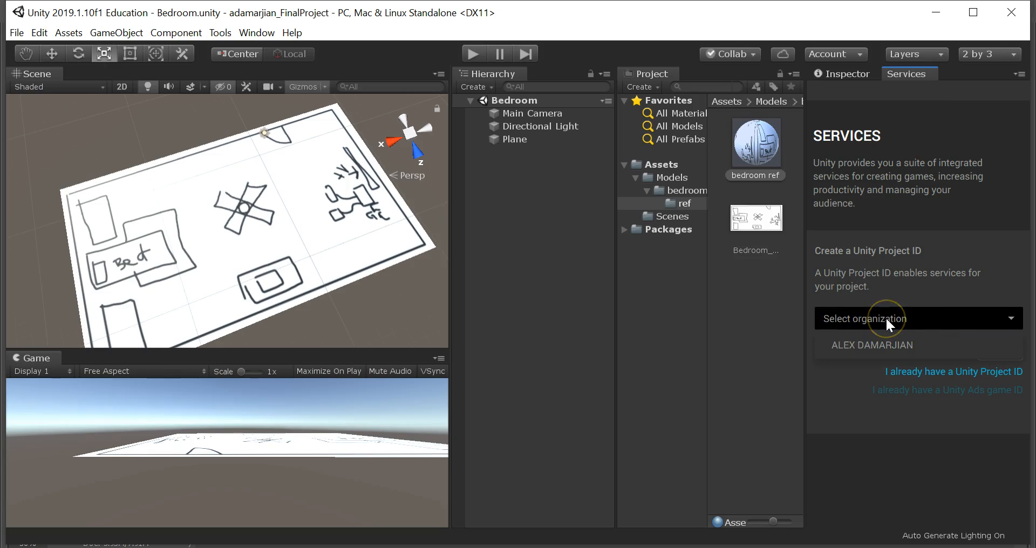
{"action": "left_click", "coordinate": [886, 343]}
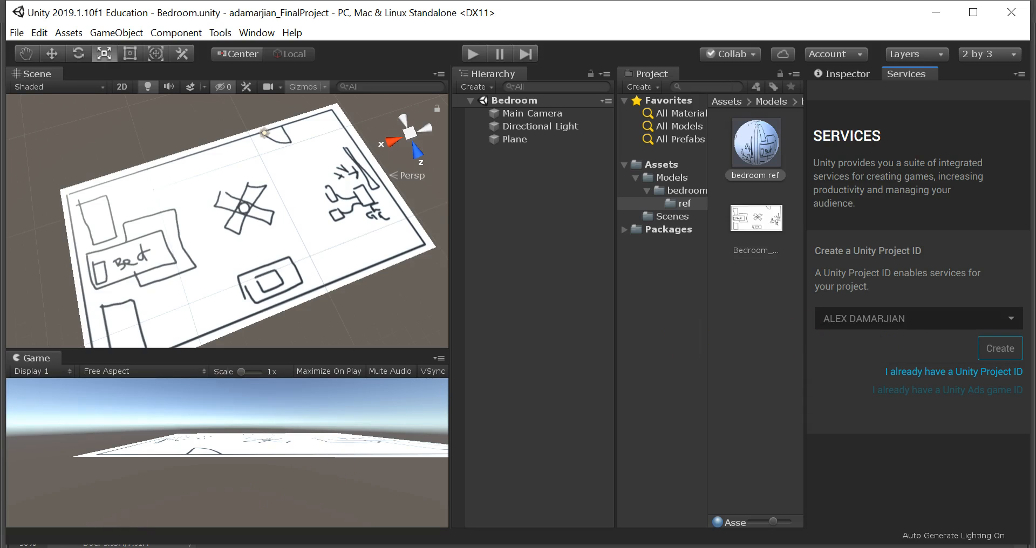
{"action": "left_click", "coordinate": [998, 349]}
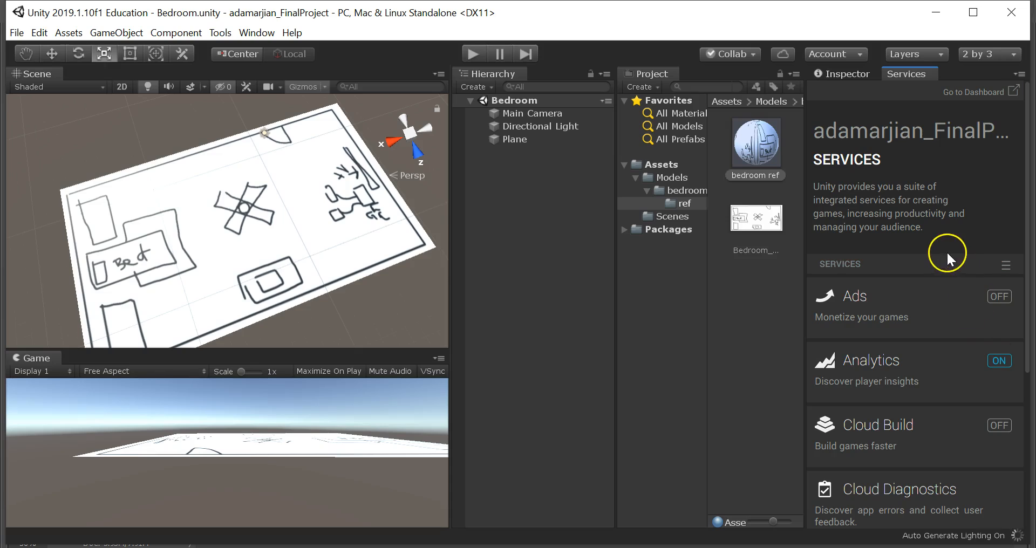
{"action": "left_click", "coordinate": [743, 56]}
{"action": "left_click", "coordinate": [745, 85]}
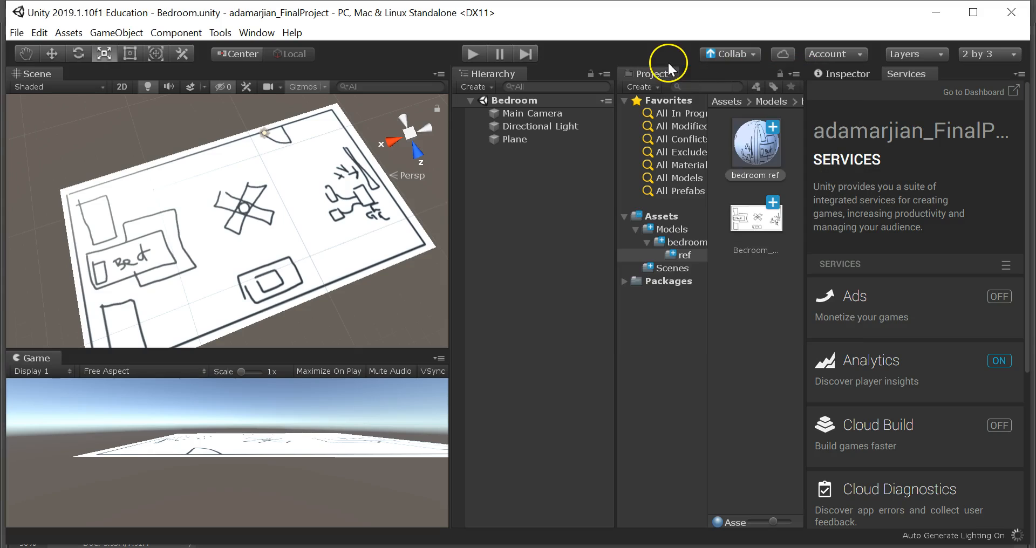
Publish the project changes to Collab with the description "Added bedroom level and overhead map"
{"action": "left_click", "coordinate": [736, 56]}
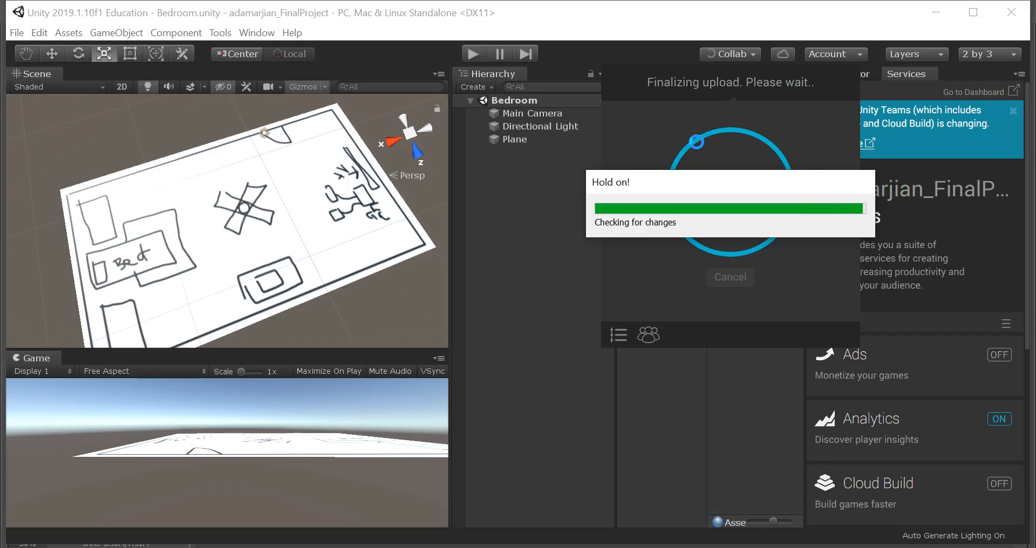
{"action": "left_click", "coordinate": [737, 57]}
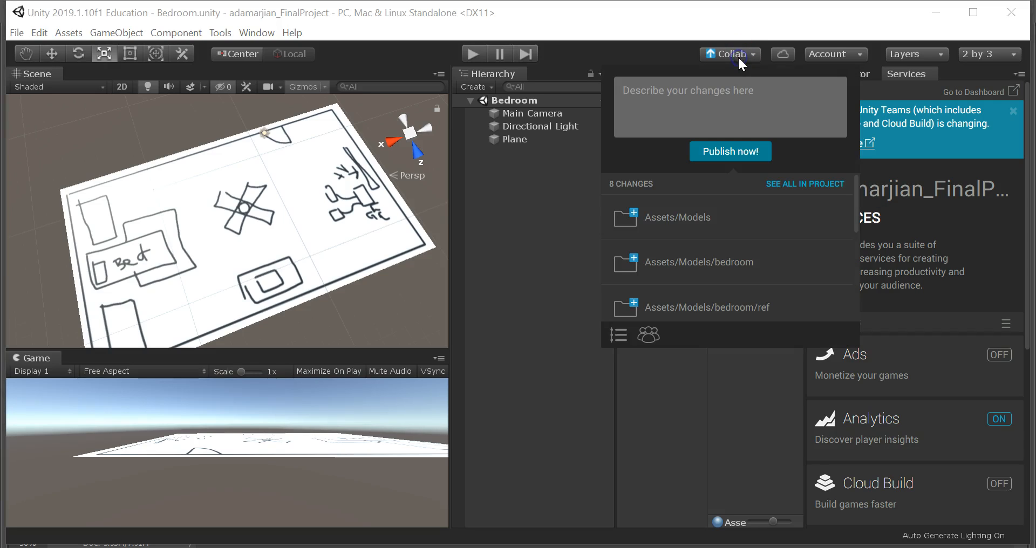
{"action": "type", "text": "Added b"}
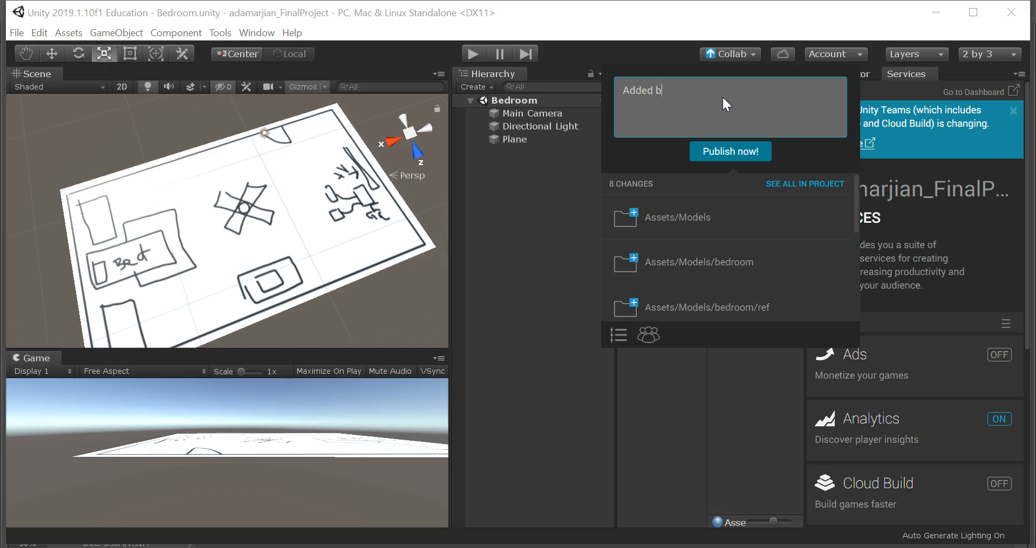
{"action": "type", "text": "edroom level and overhead map"}
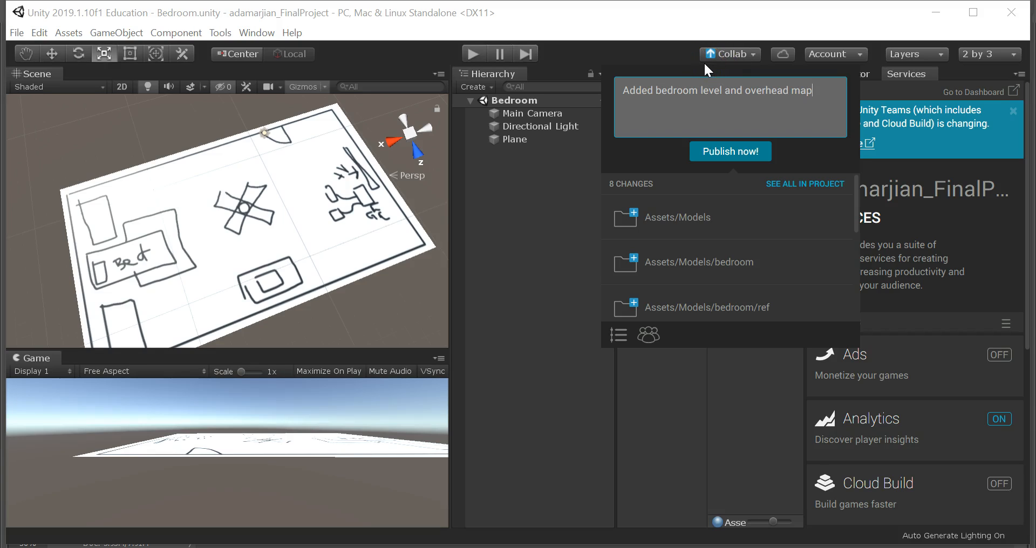
{"action": "left_click", "coordinate": [715, 155]}
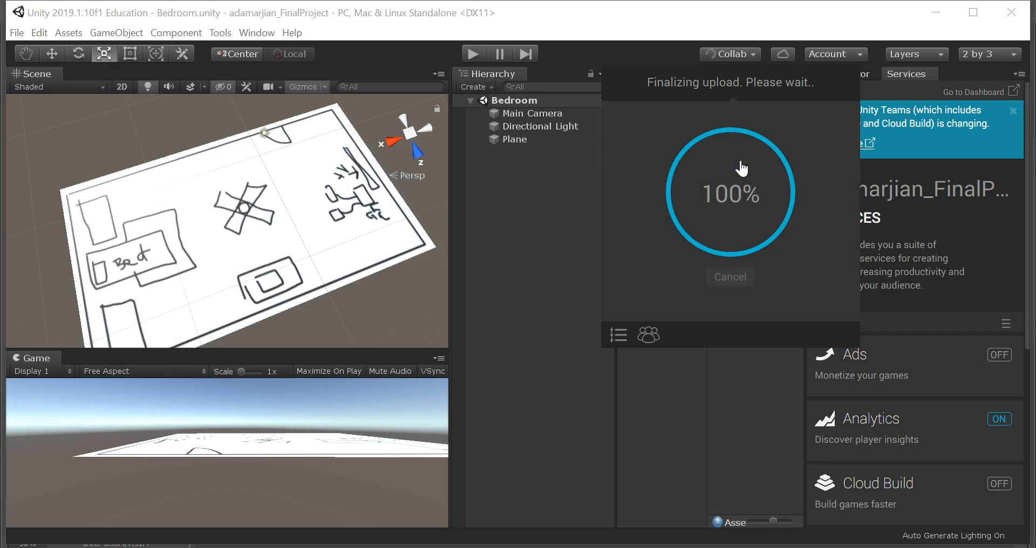
{"action": "left_click", "coordinate": [530, 209]}
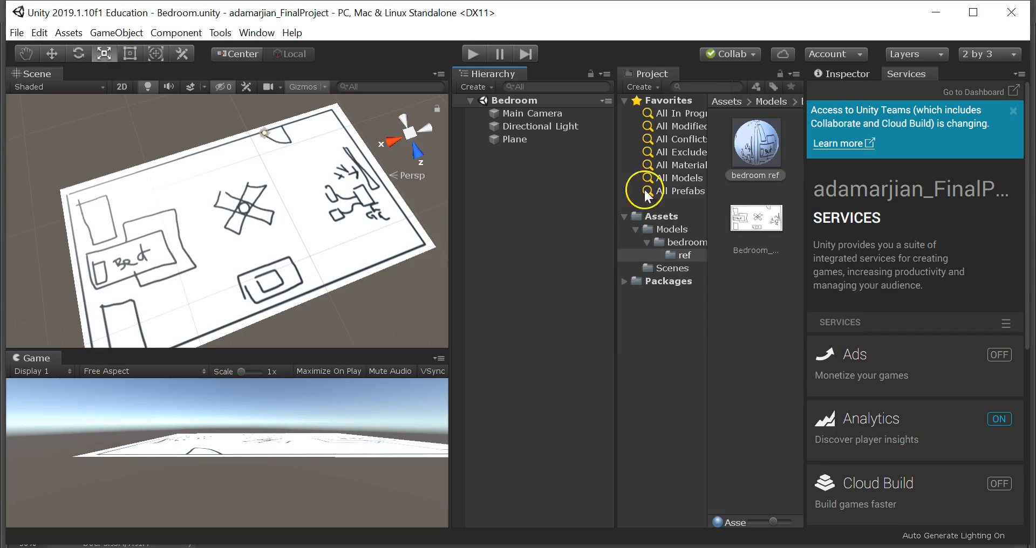